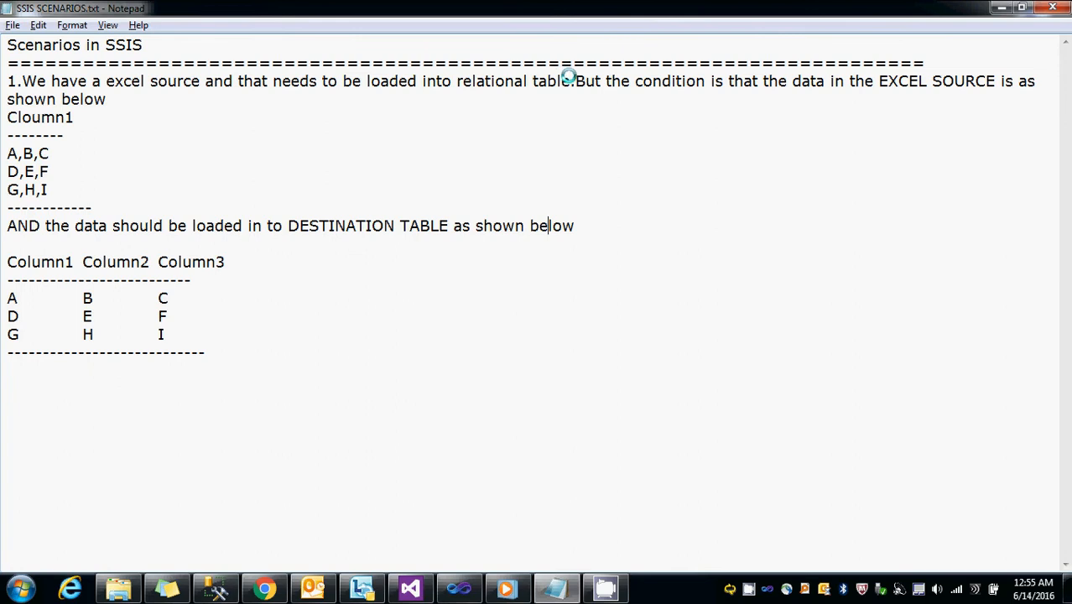
Read the first SSIS scenario in the notes and open Source.xlsx from the Source Files folder.
left_click_drag(575, 80, 8, 84)
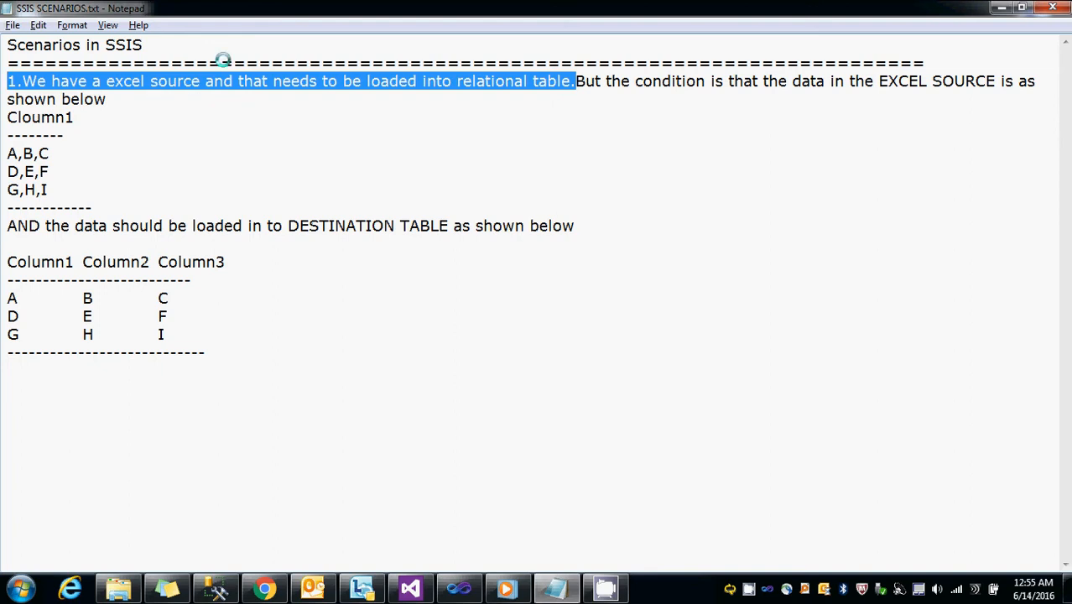
left_click(585, 80)
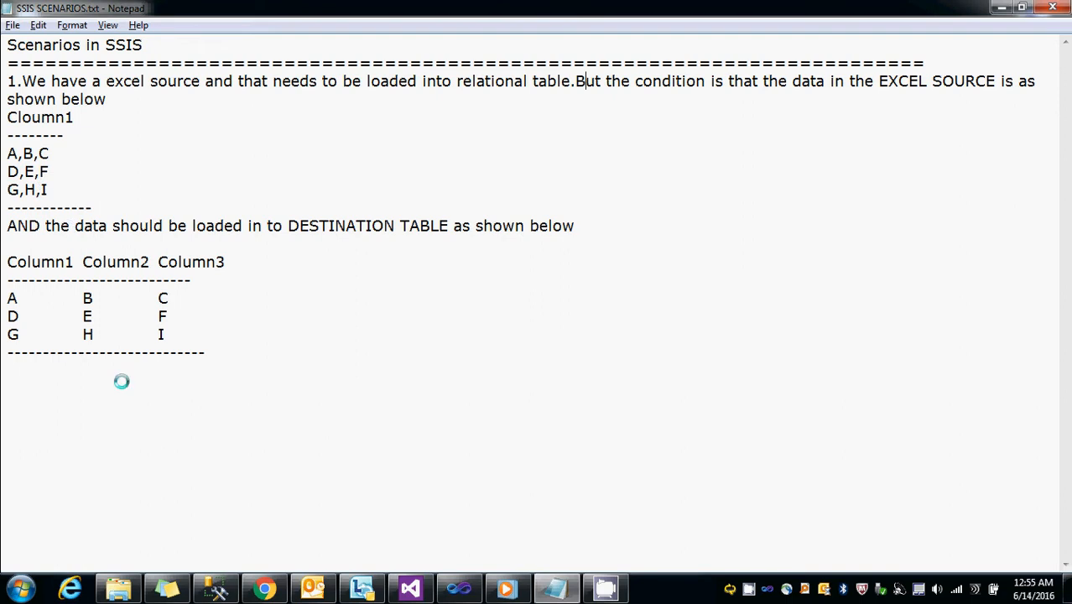
left_click(118, 588)
left_click(180, 107)
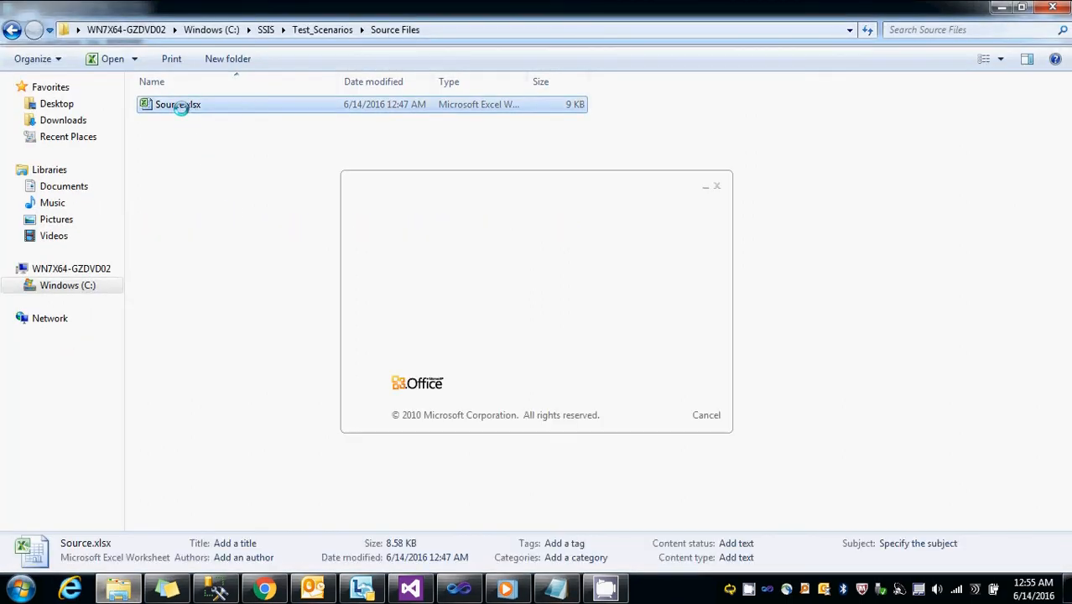
Compare the required three-column destination layout in the notes with the data in Source.xlsx, and close the workbook.
left_click(556, 588)
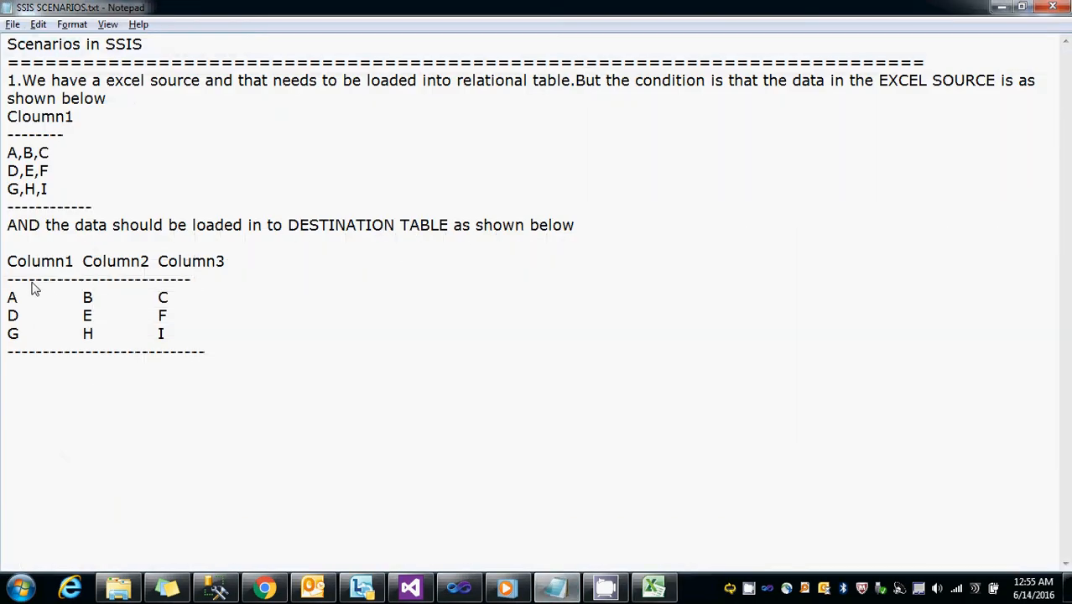
left_click_drag(7, 267, 203, 332)
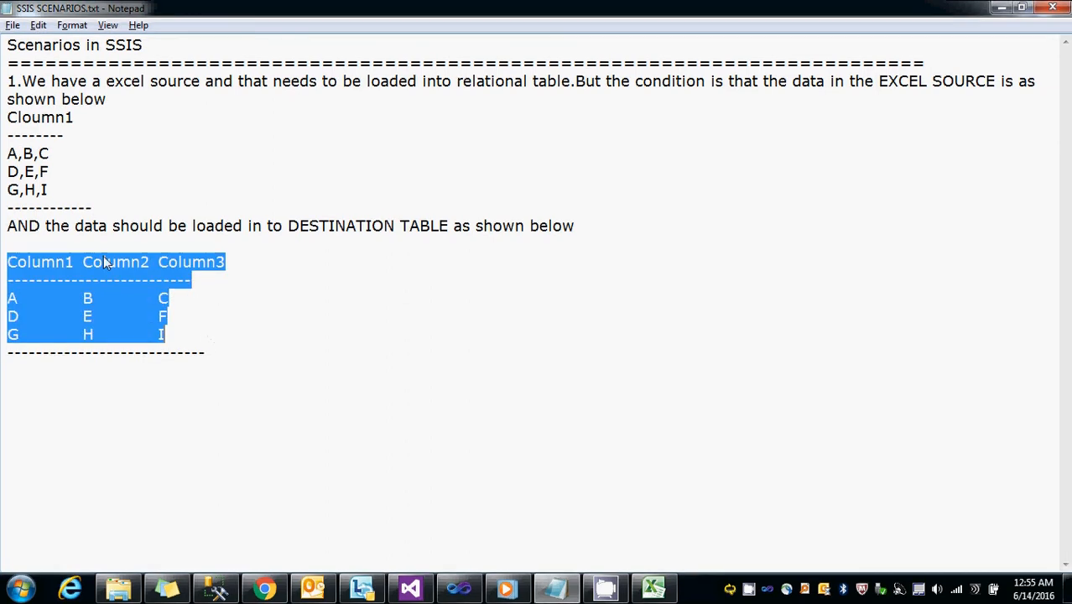
left_click(238, 361)
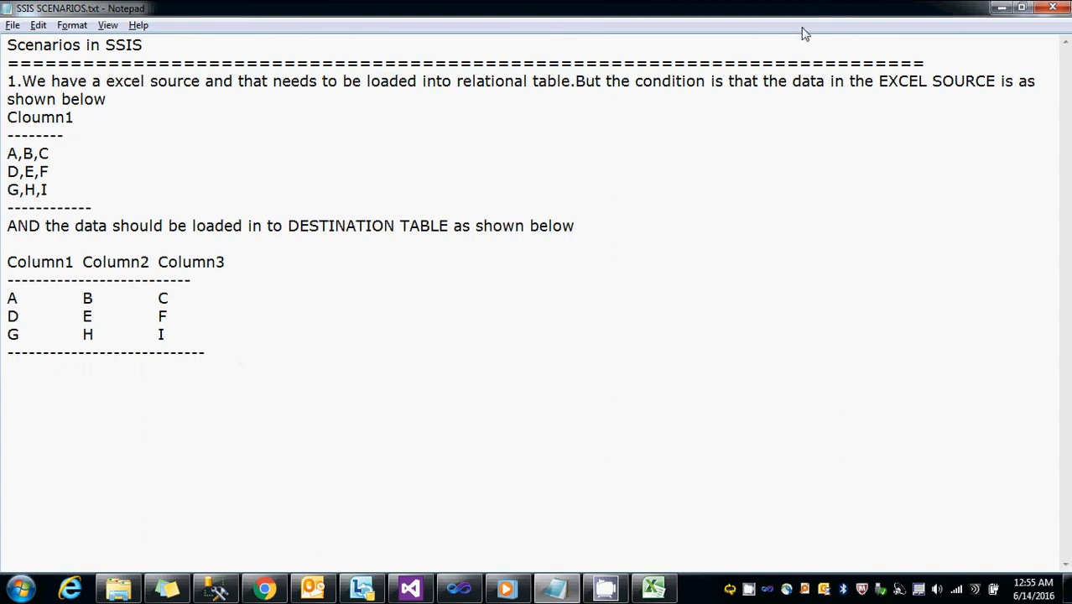
left_click(1000, 7)
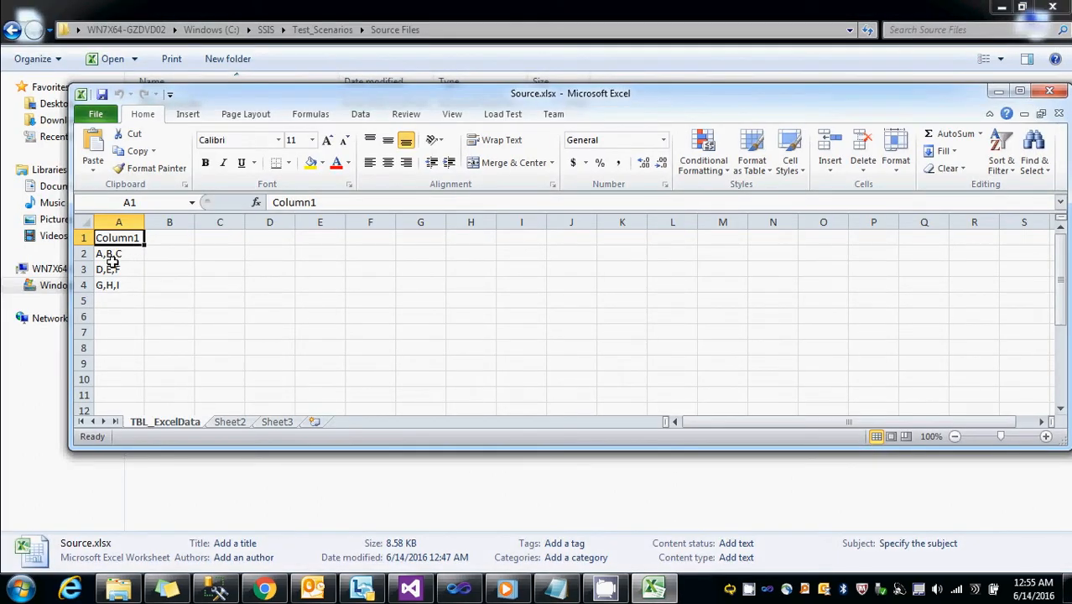
left_click(1048, 92)
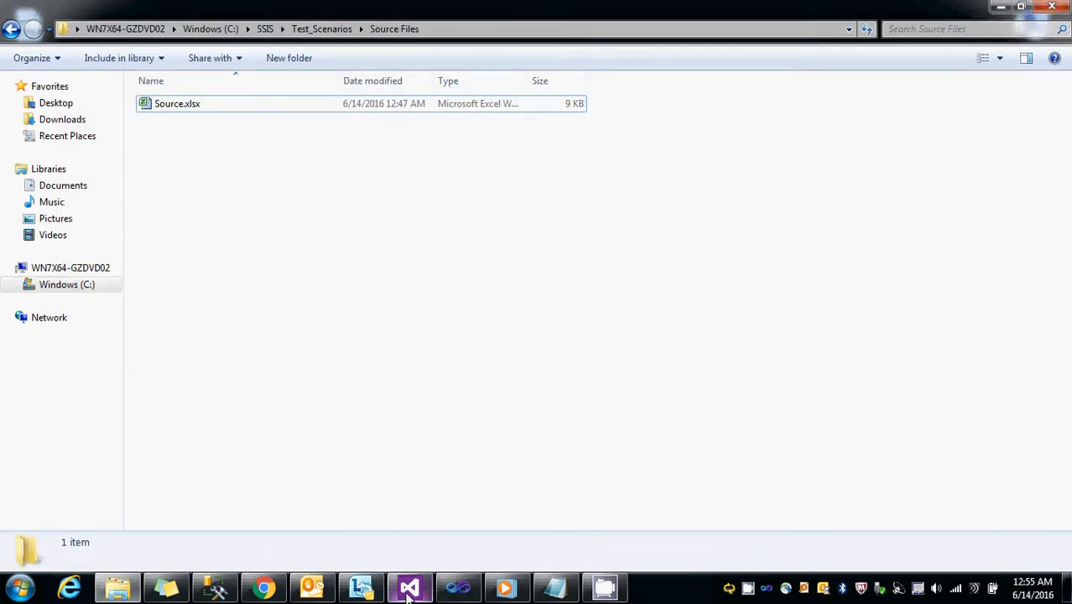
Switch to Visual Studio and add an OLE DB connection to the Scenario_1 package using the existing MSSQLSERVER_2014 Berry_DB data connection.
left_click(408, 590)
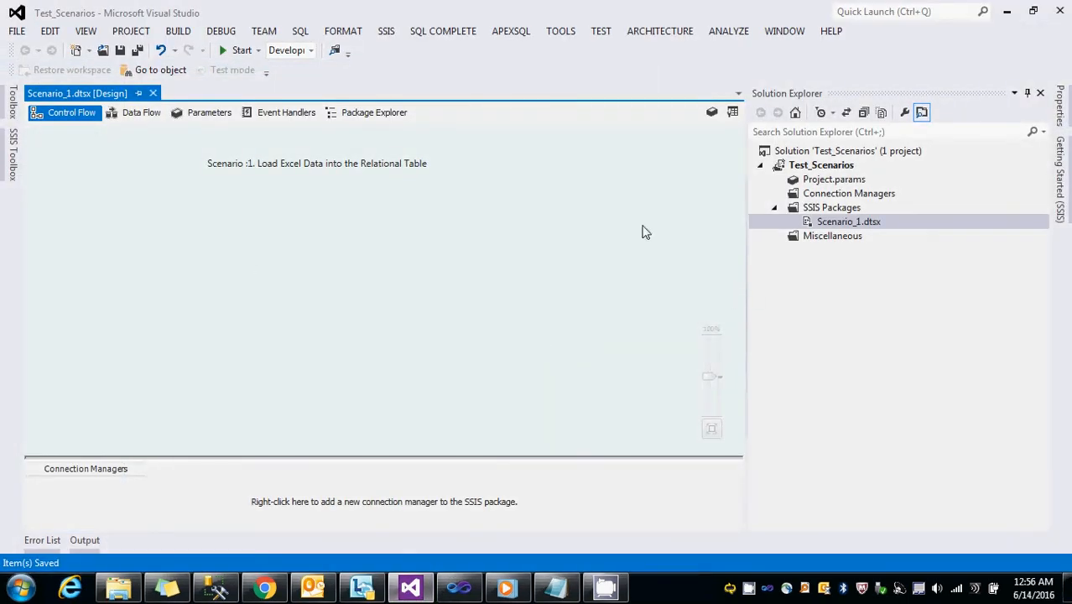
right_click(187, 495)
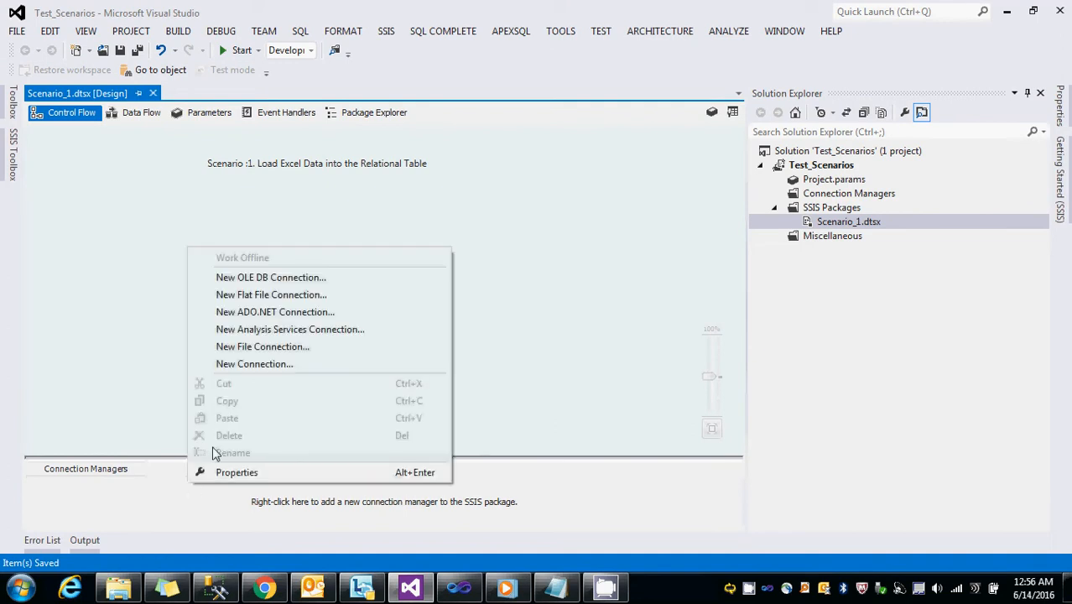
left_click(254, 292)
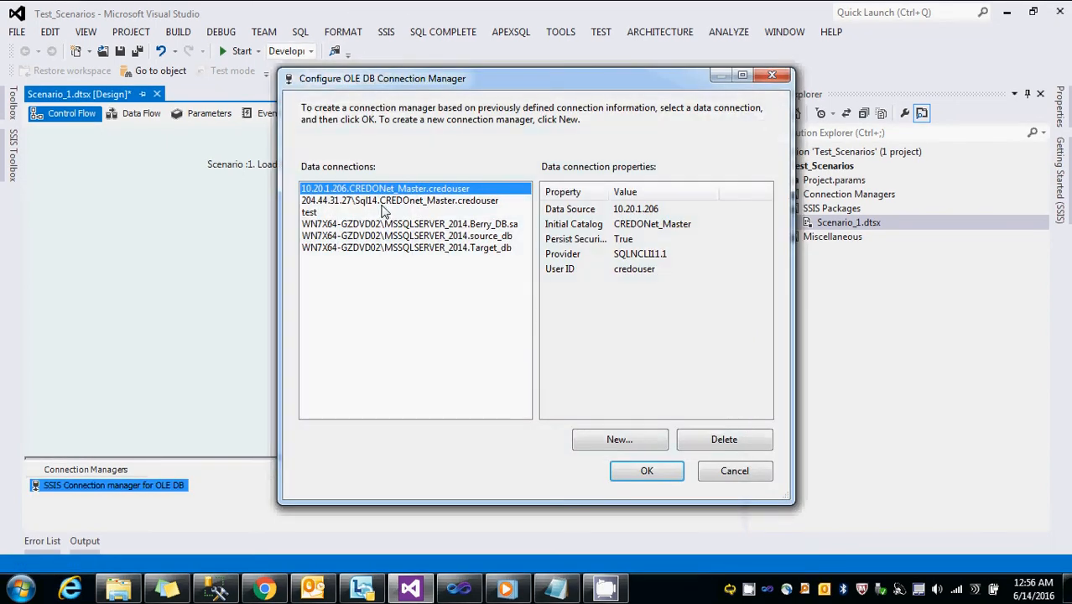
left_click(405, 232)
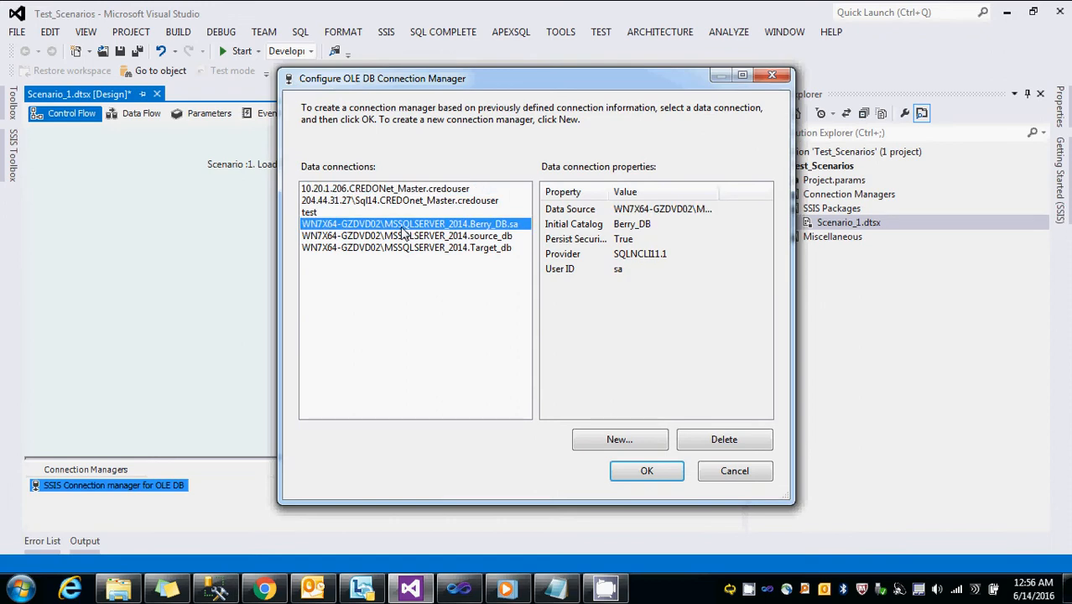
left_click(643, 470)
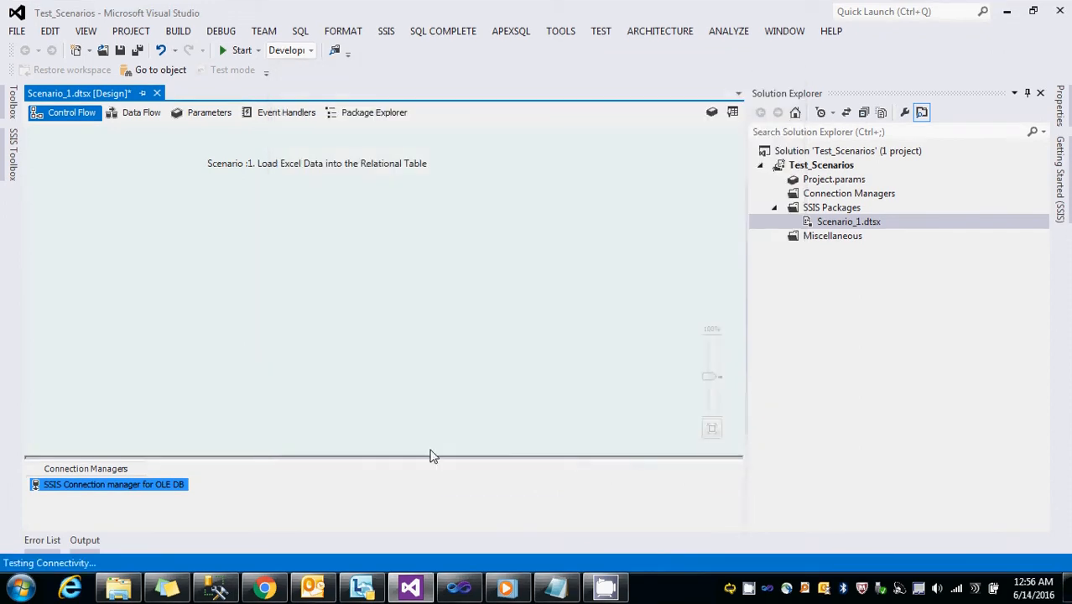
Shorten the OLE DB connection manager's name to Berry_DB.sa by removing the server prefix.
left_click(157, 489)
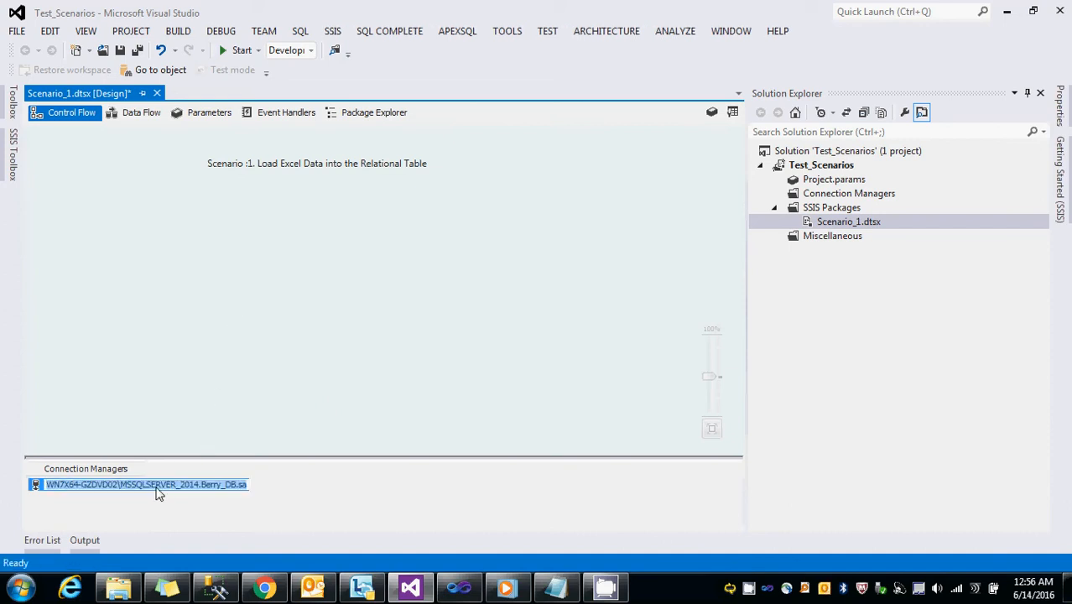
left_click(201, 485)
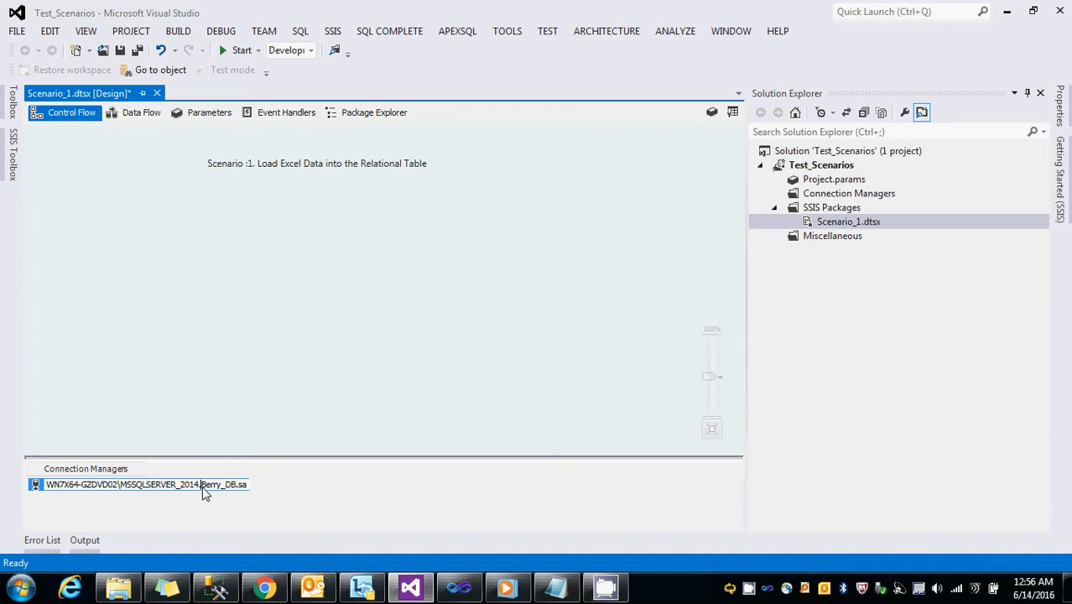
key("shift+Home")
key("BackSpace")
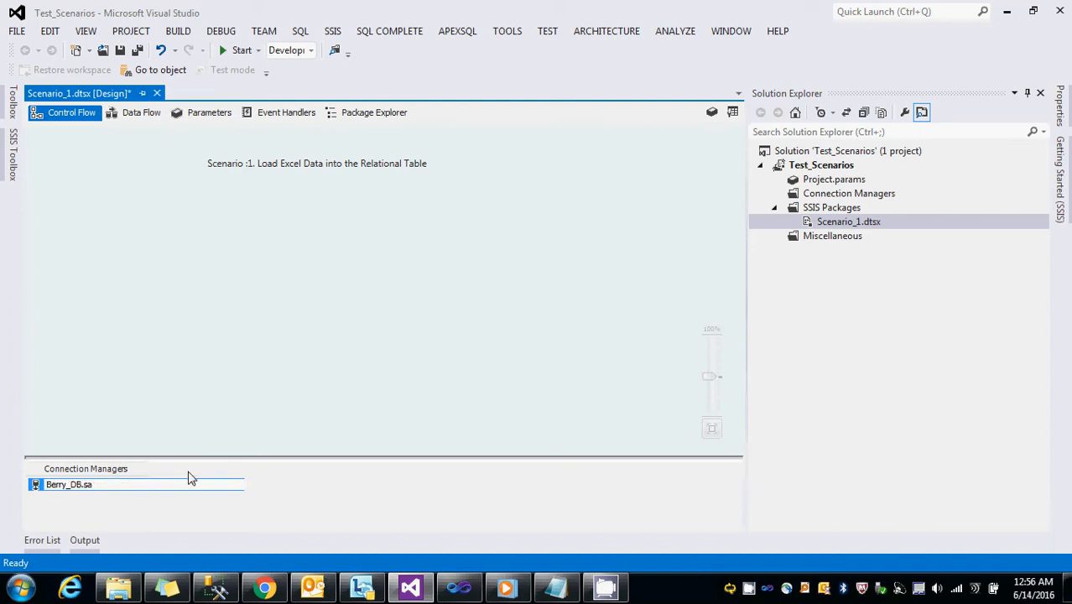
key("Return")
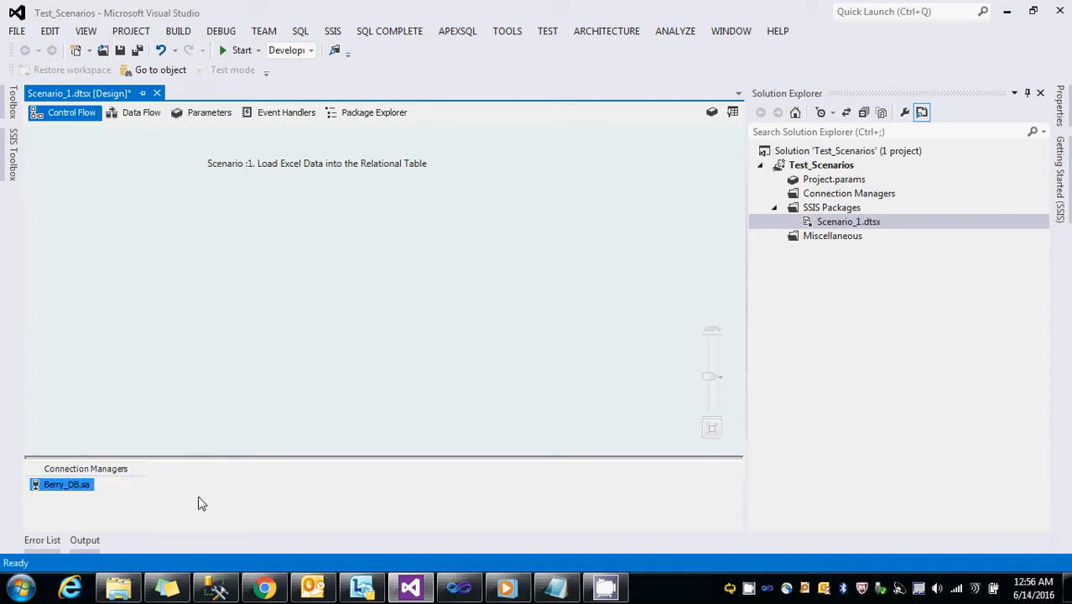
Add a new connection manager of type EXCEL to the package.
right_click(199, 502)
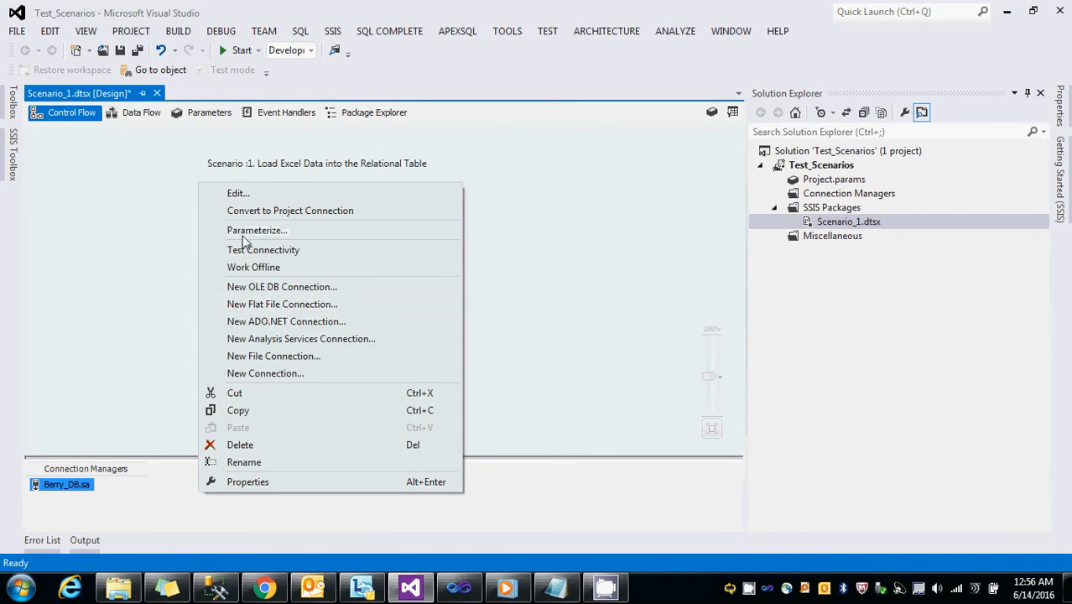
left_click(266, 374)
left_click(382, 272)
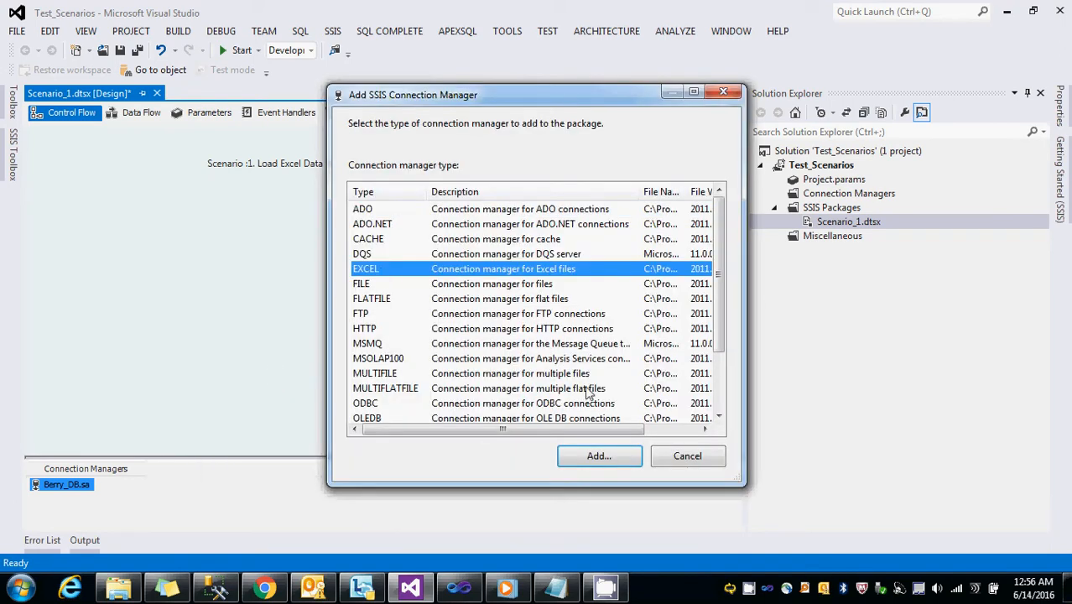
left_click(608, 458)
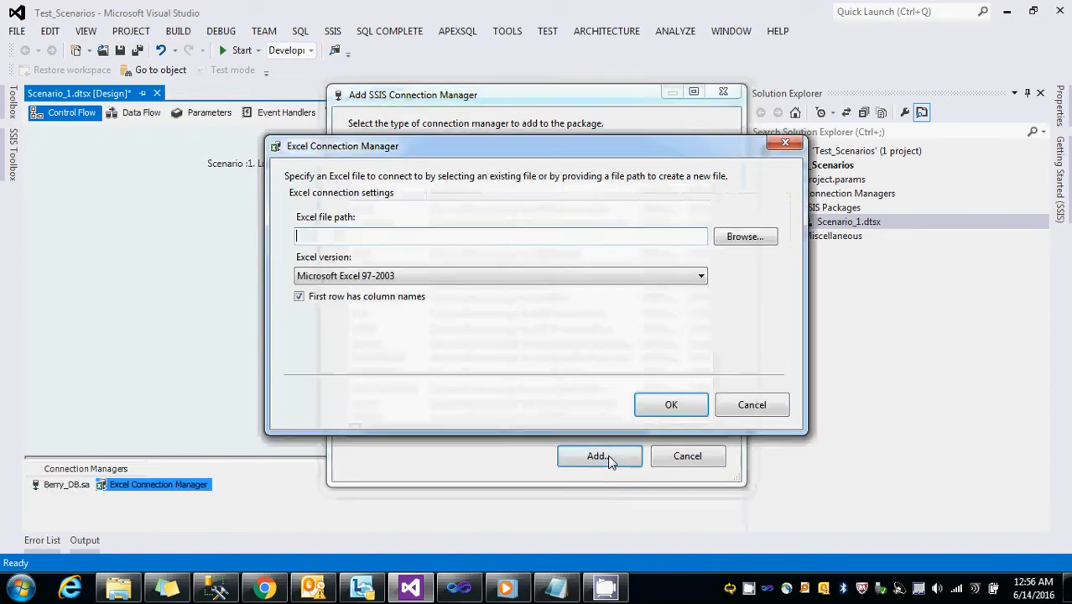
Set the Excel connection's file to Source.xlsx in C:\SSIS\Test_Scenarios\Source Files and accept the connection settings.
left_click(742, 245)
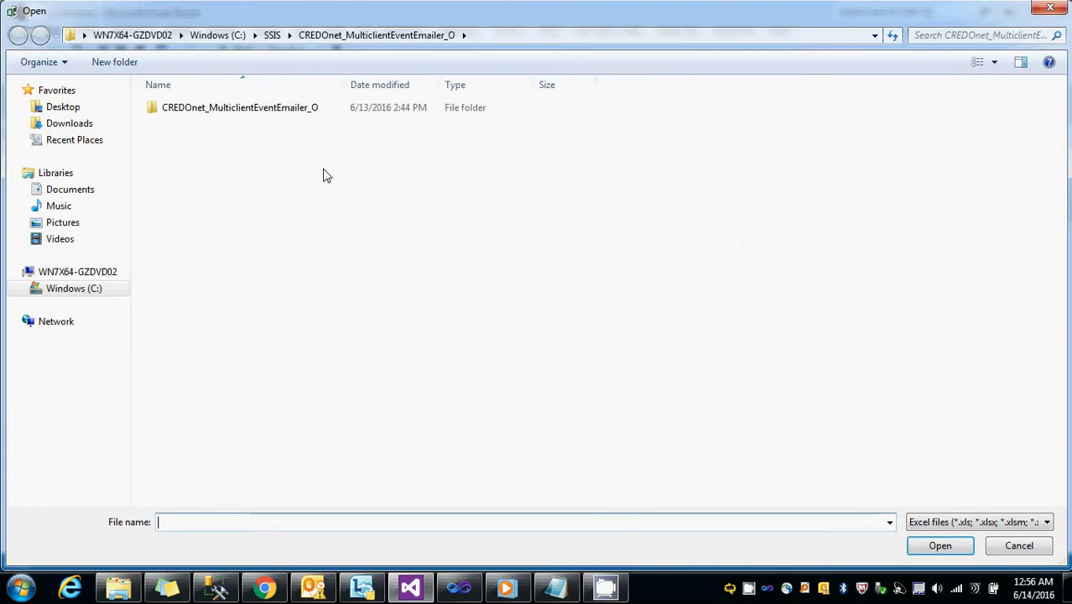
left_click(96, 289)
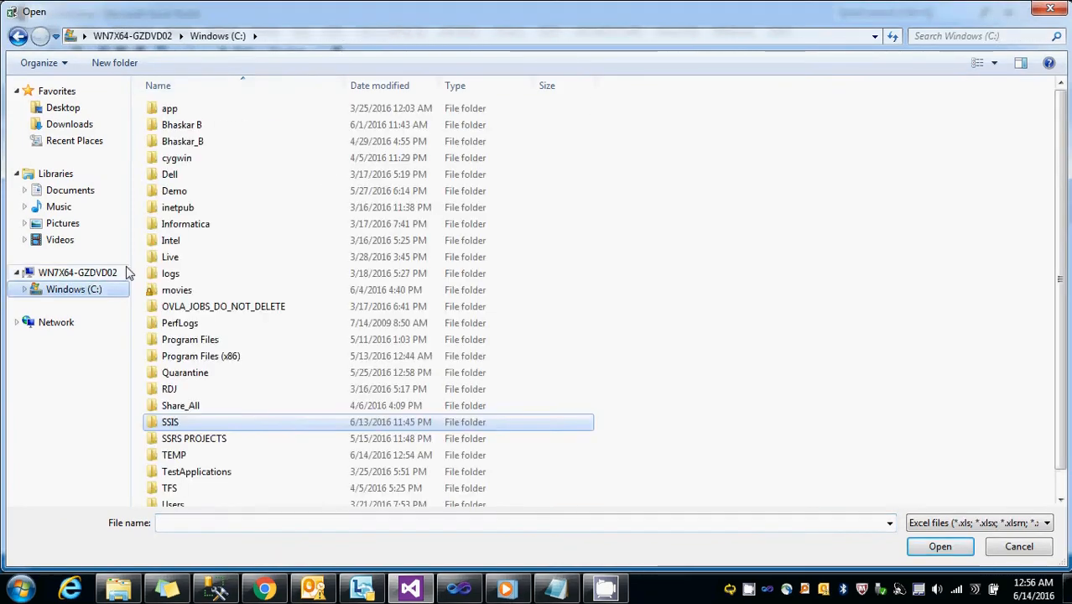
double_click(189, 424)
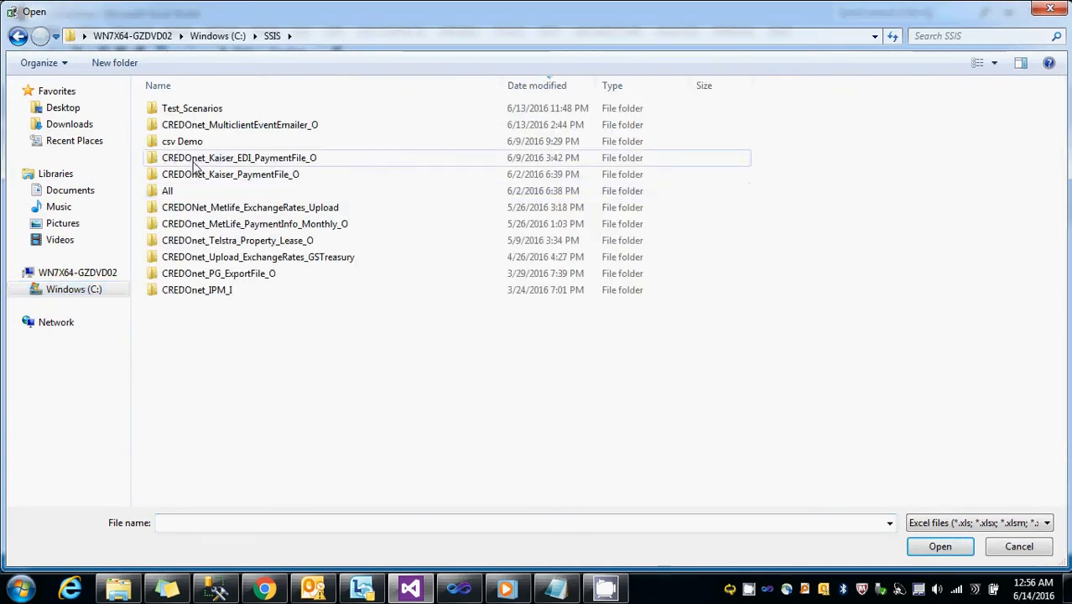
left_click(191, 112)
double_click(191, 114)
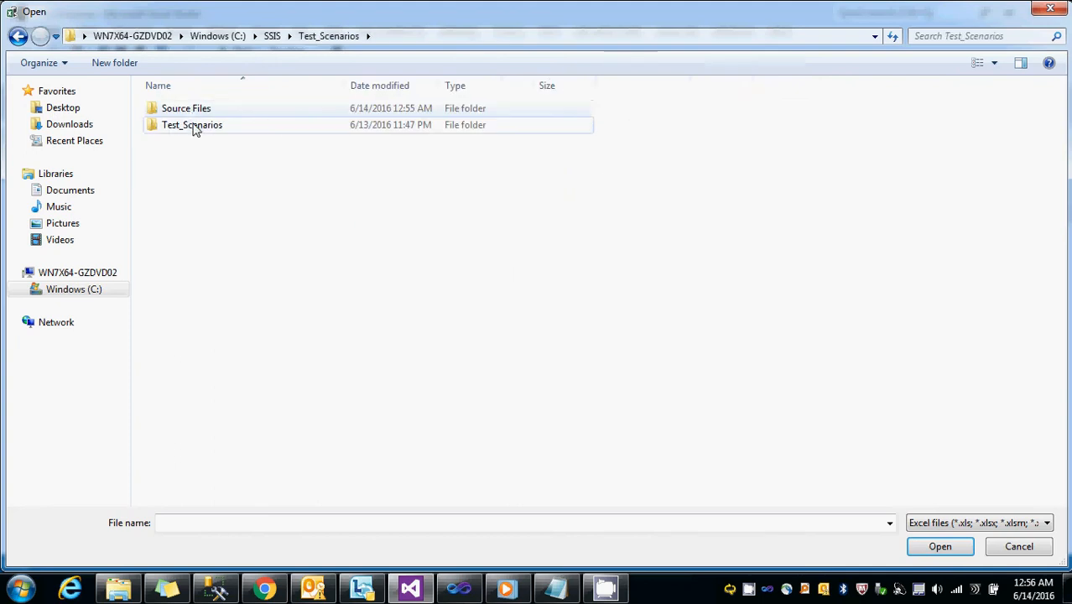
double_click(195, 126)
left_click(328, 37)
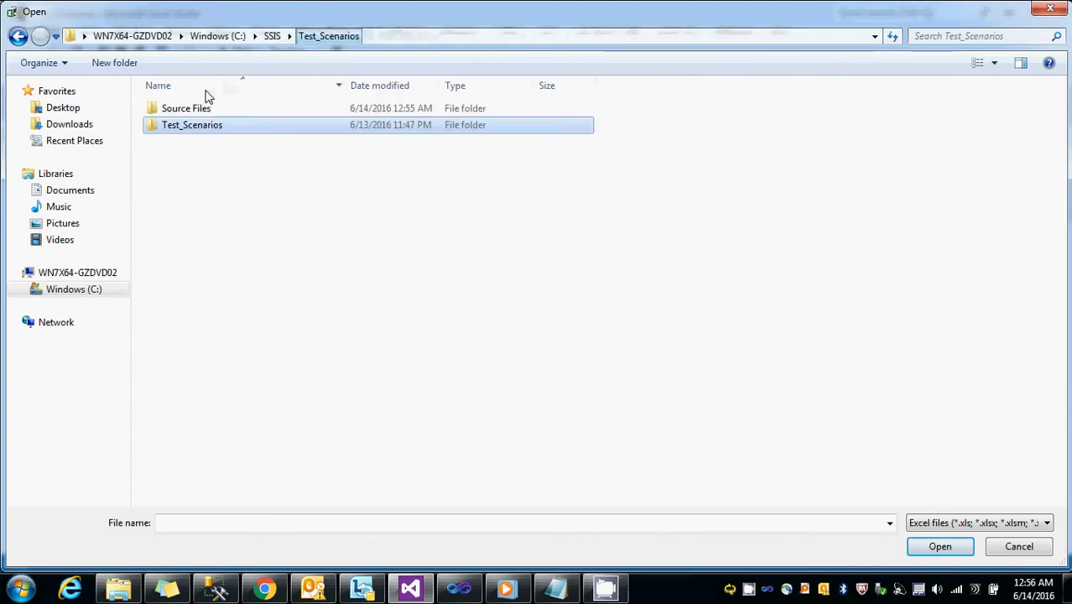
double_click(185, 109)
left_click(186, 113)
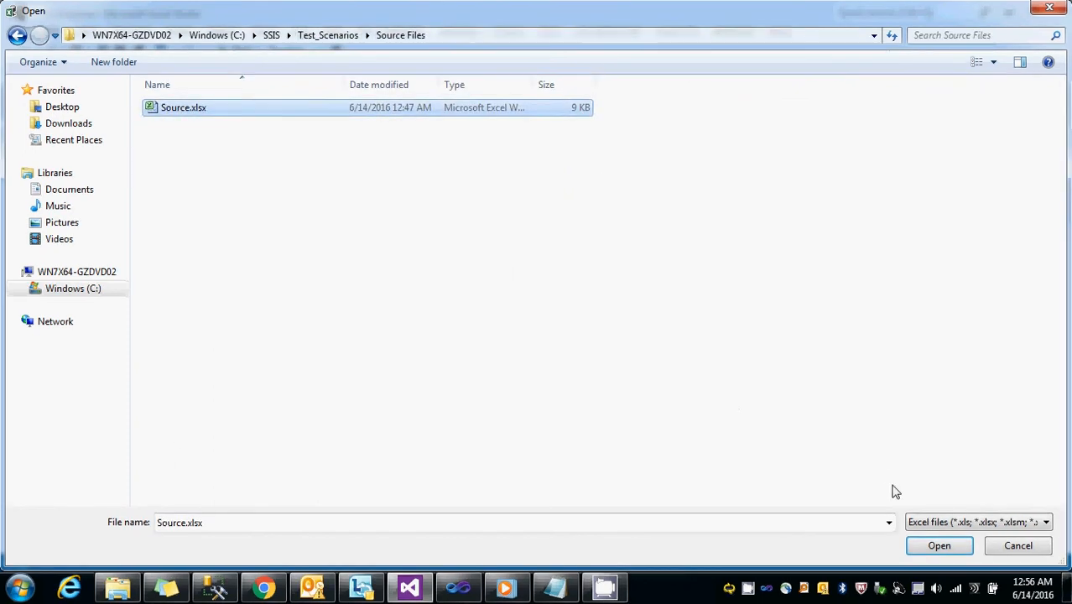
left_click(923, 544)
left_click(648, 406)
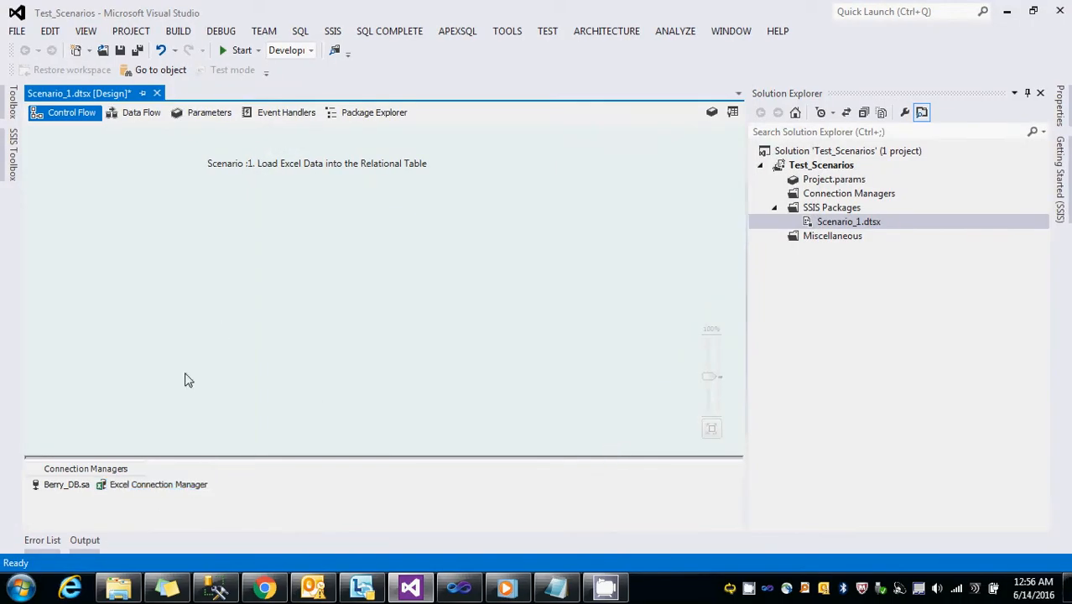
Rename the Excel connection manager as SrcFile.
left_click(154, 493)
left_click(153, 493)
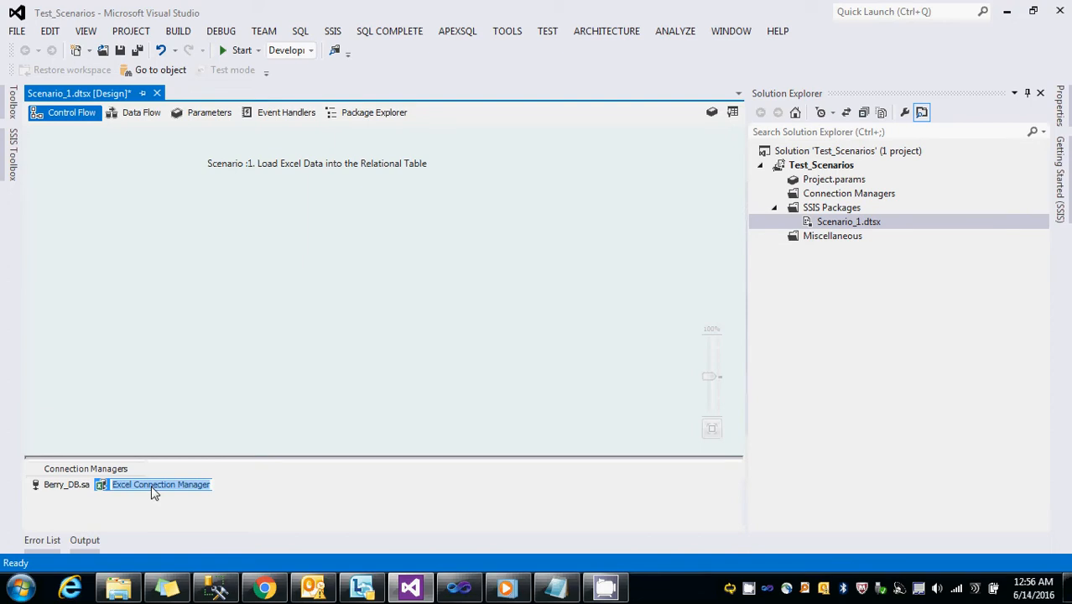
type("SrcFile")
key("Return")
left_click(279, 282)
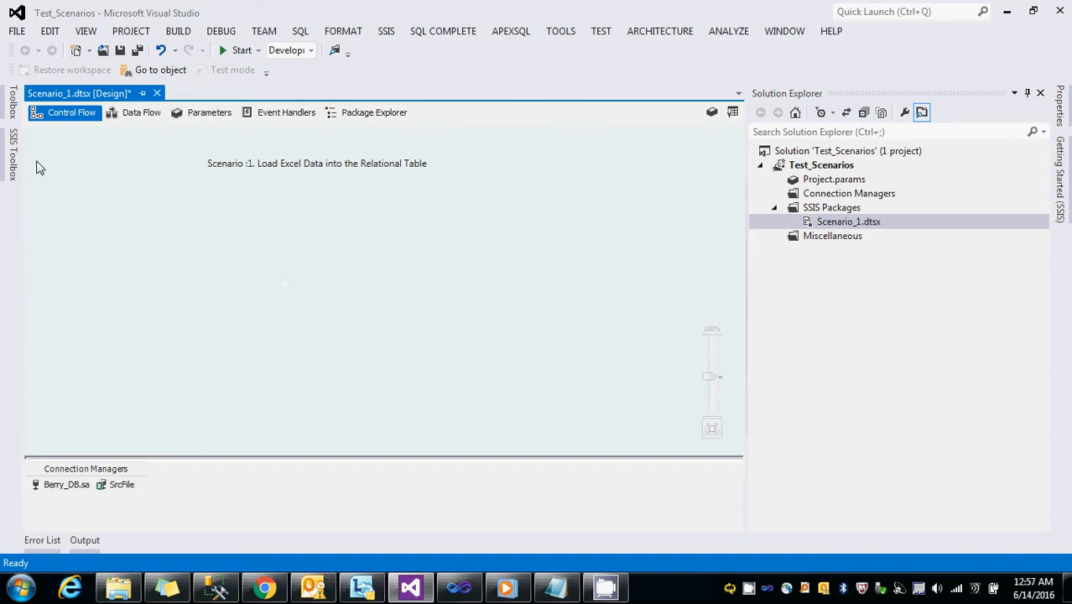
Add a Data Flow Task to the control flow and place it just below the scenario title annotation.
left_click(10, 113)
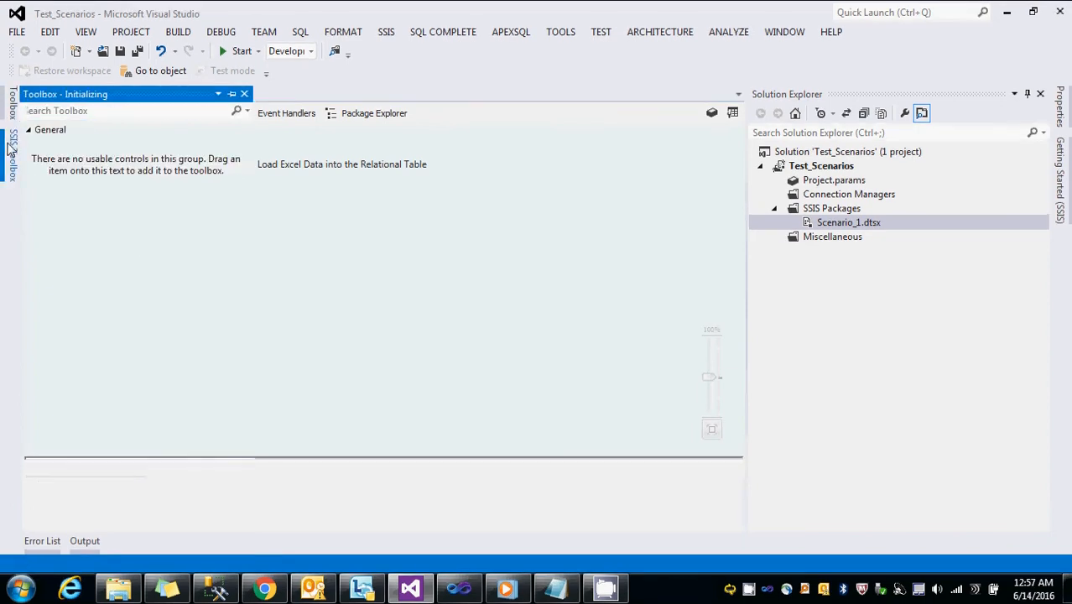
left_click(10, 147)
left_click(73, 128)
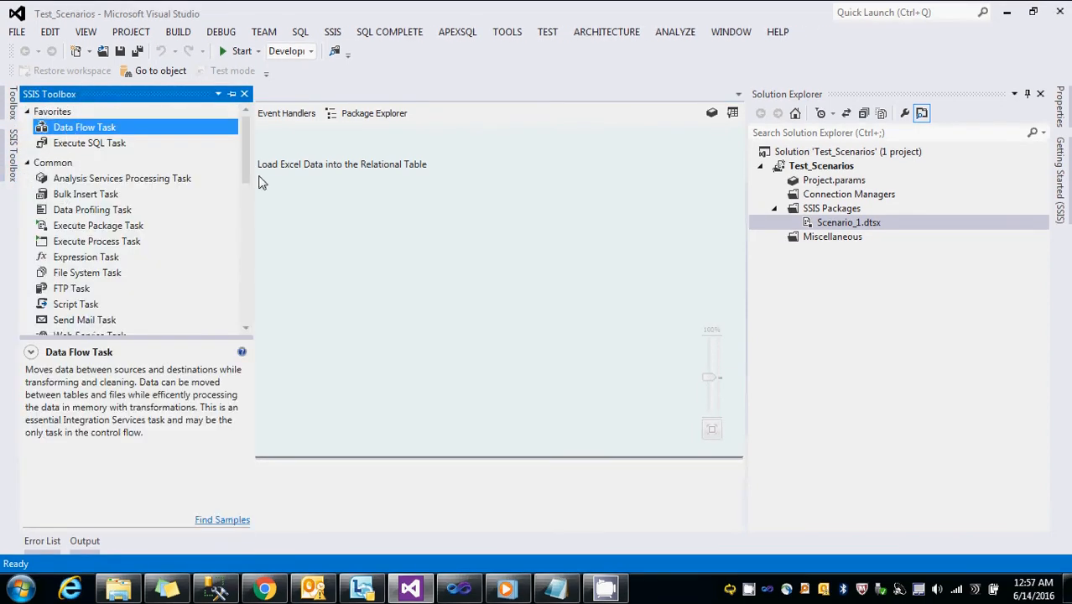
left_click(349, 268)
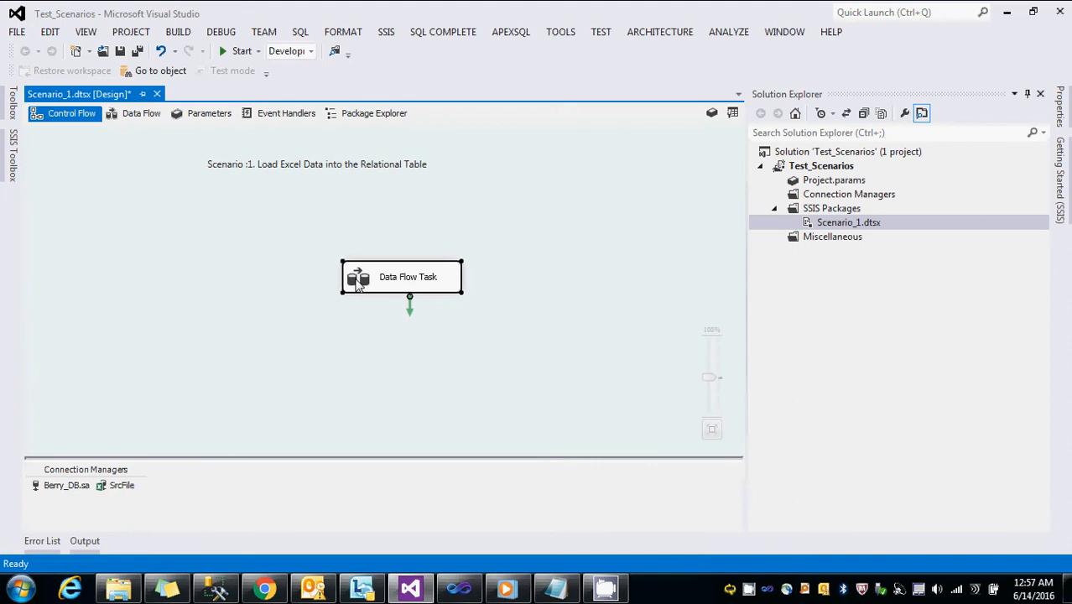
left_click_drag(359, 286, 235, 242)
Rename the Data Flow Task as "Load data from excel to table".
left_click(261, 243)
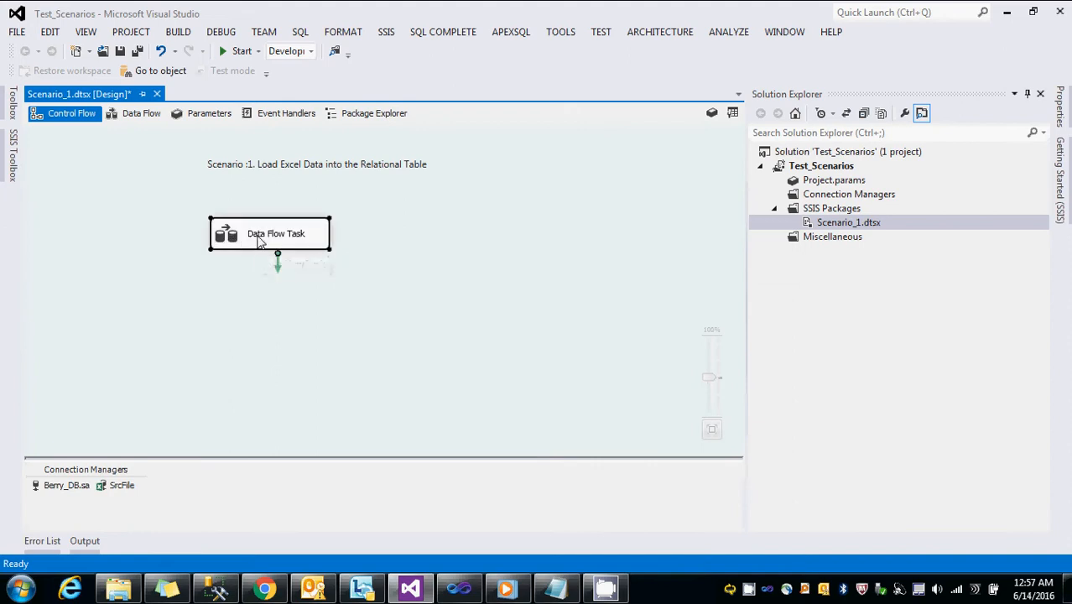
type("Load")
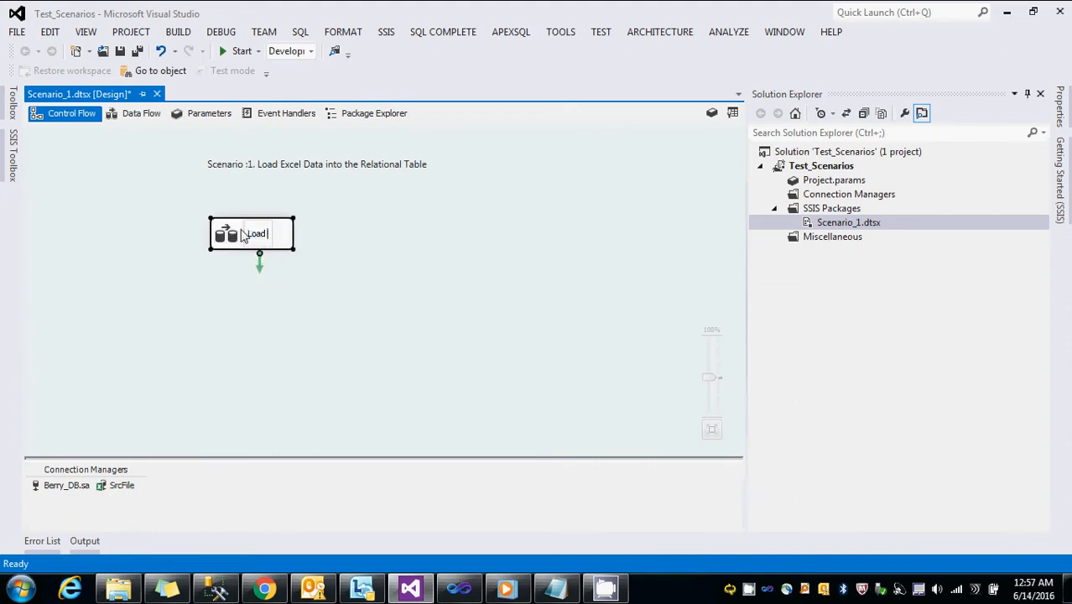
type(" data")
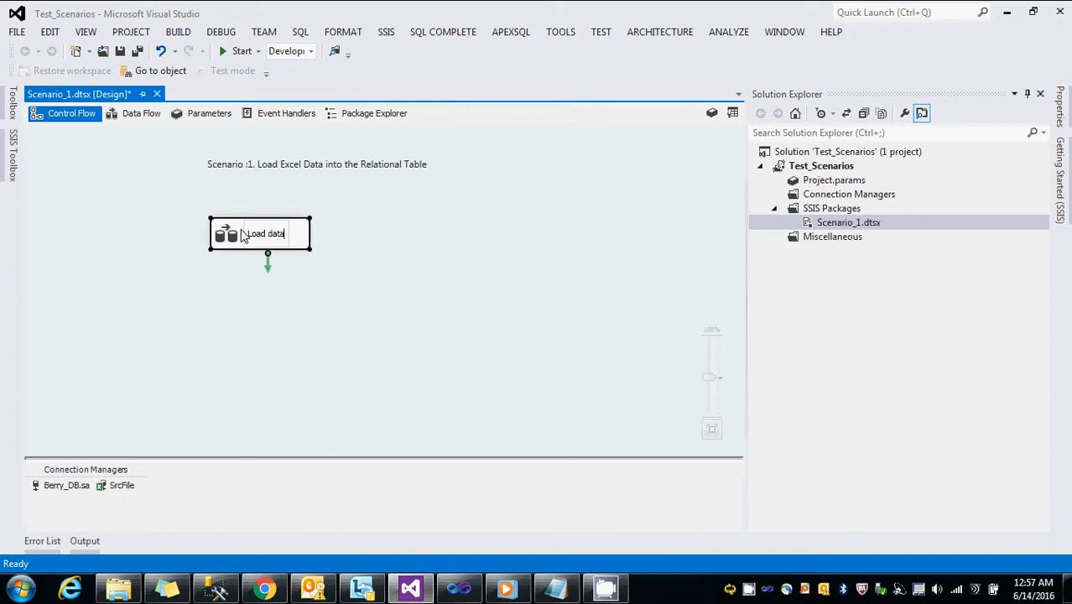
type(" from e")
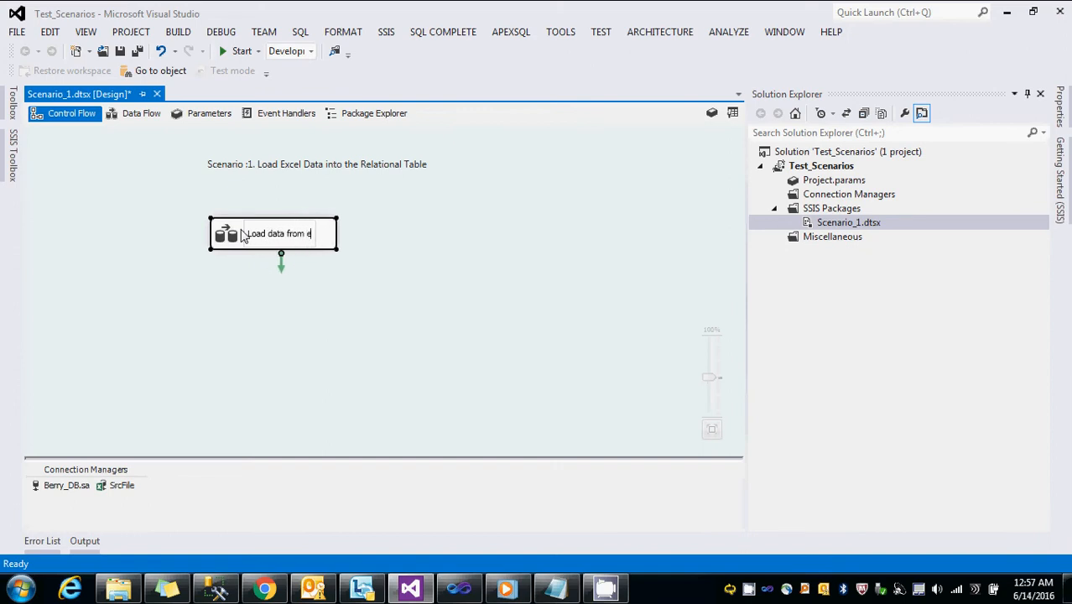
type("xcel to table")
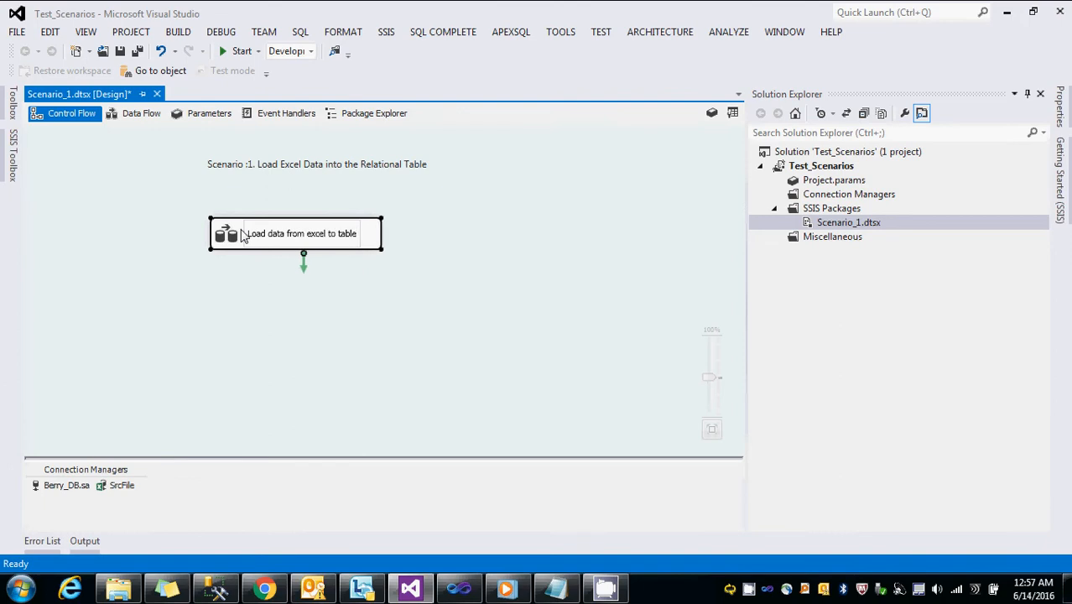
Open the renamed task's data flow and add an Excel Source near the upper middle of its canvas.
double_click(241, 235)
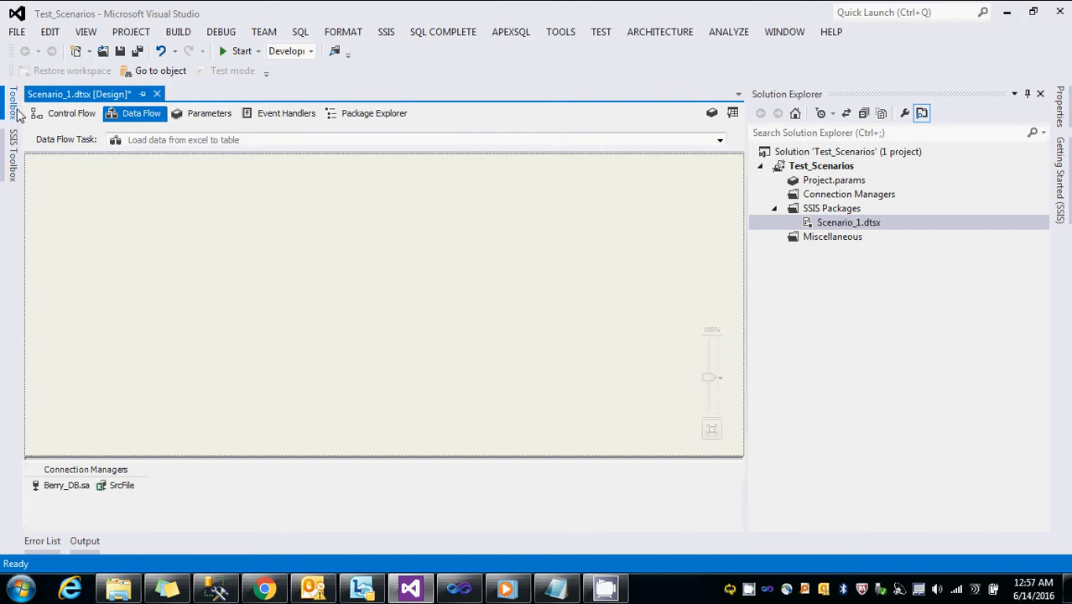
left_click(12, 150)
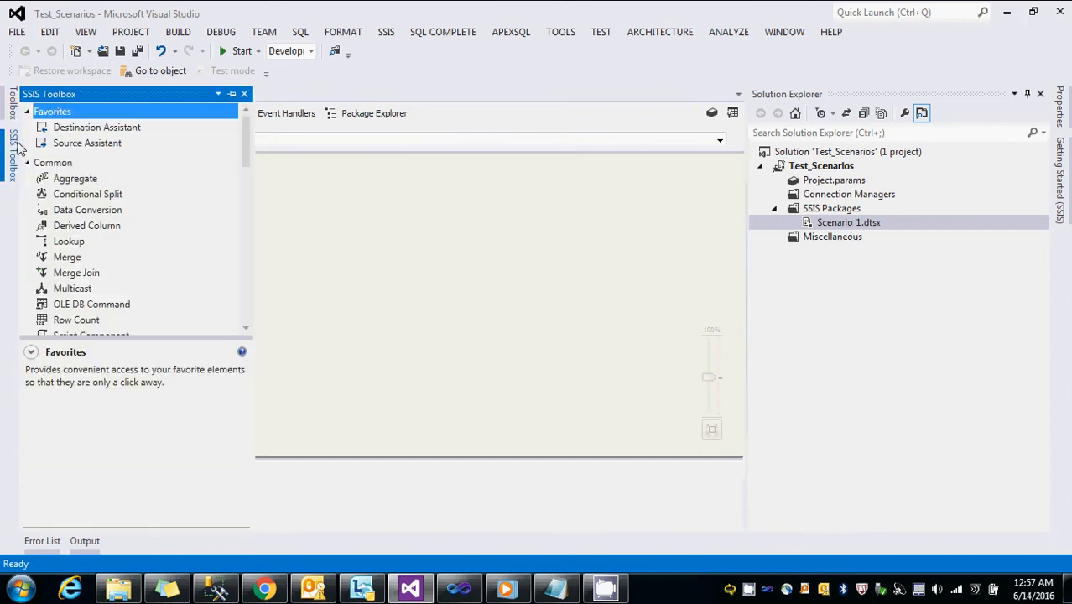
scroll(168, 220, "down", 10)
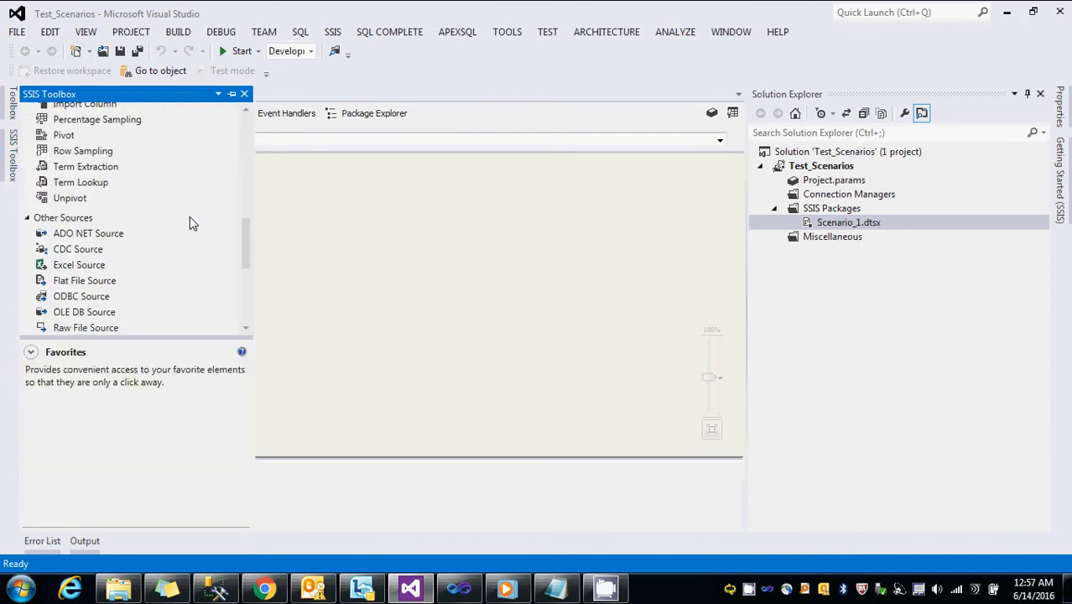
left_click(80, 265)
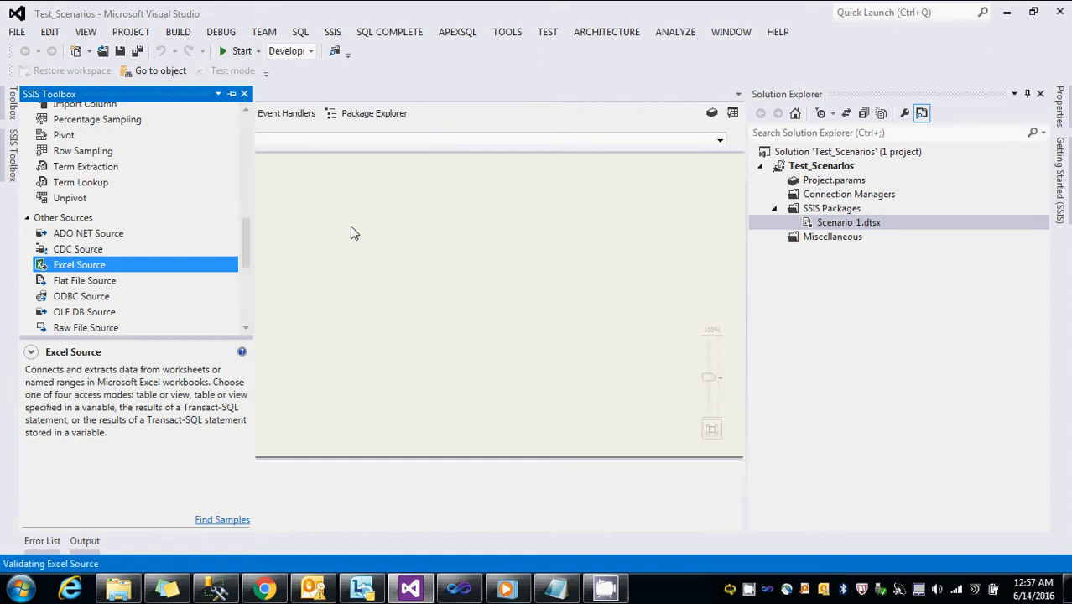
left_click_drag(388, 245, 290, 209)
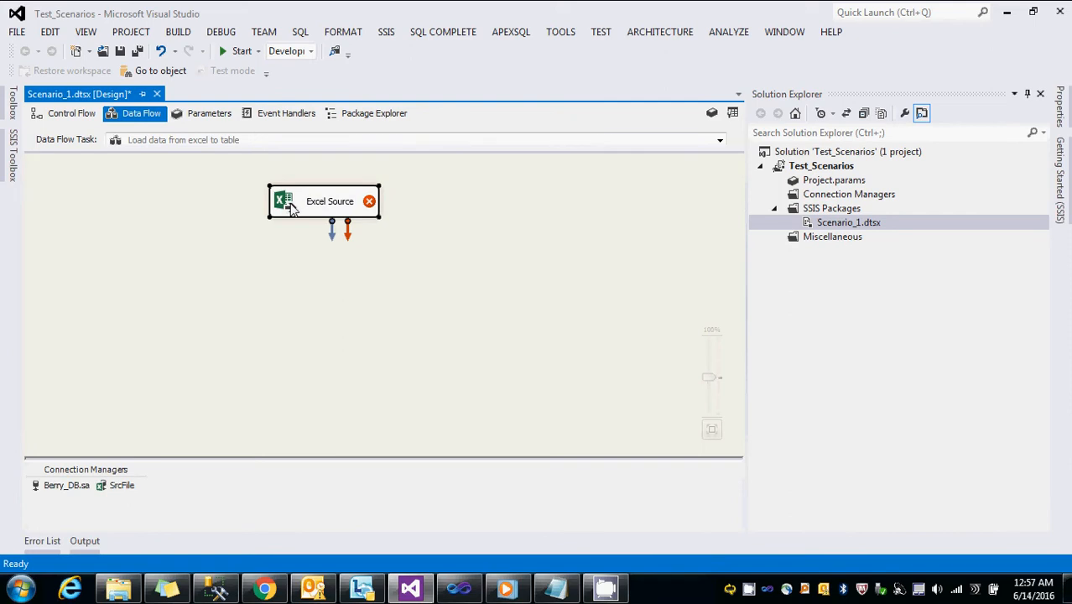
Configure the Excel Source to read the TBL_ExcelData$ sheet, check its columns and accept the settings.
double_click(290, 209)
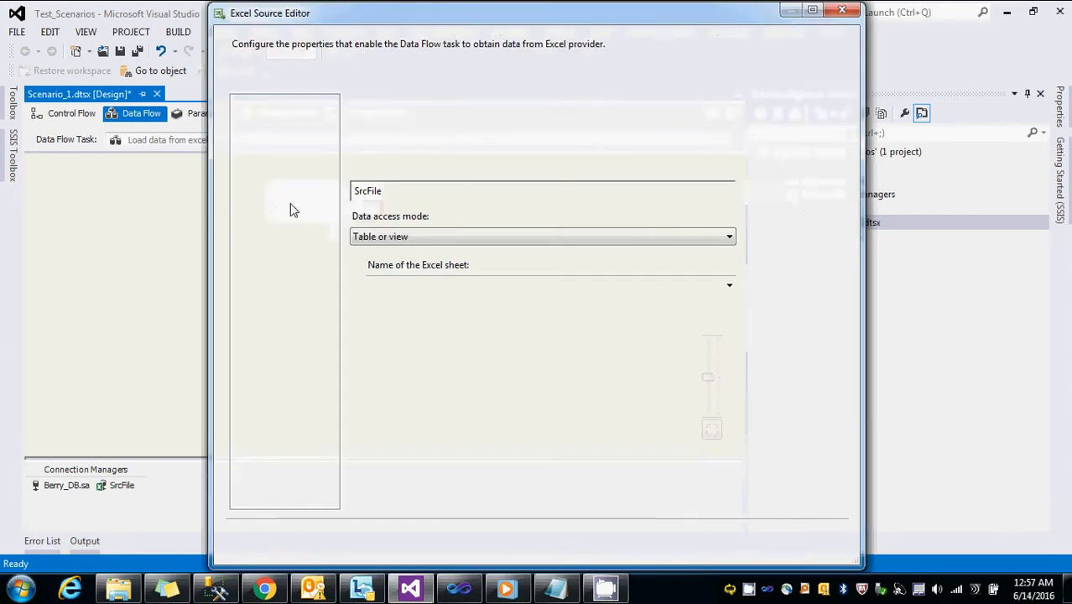
left_click(729, 286)
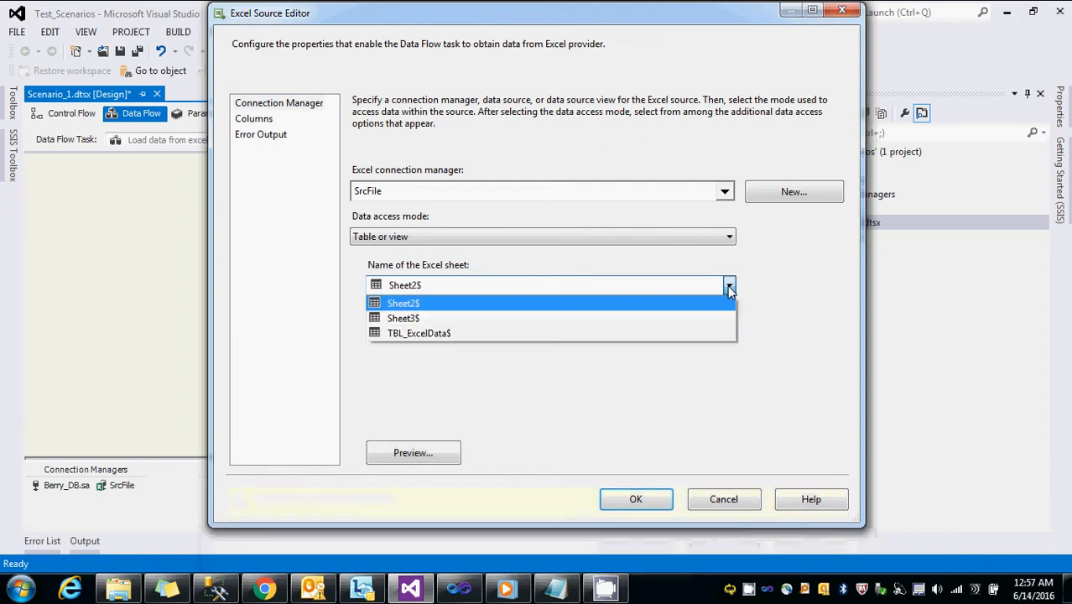
left_click(460, 332)
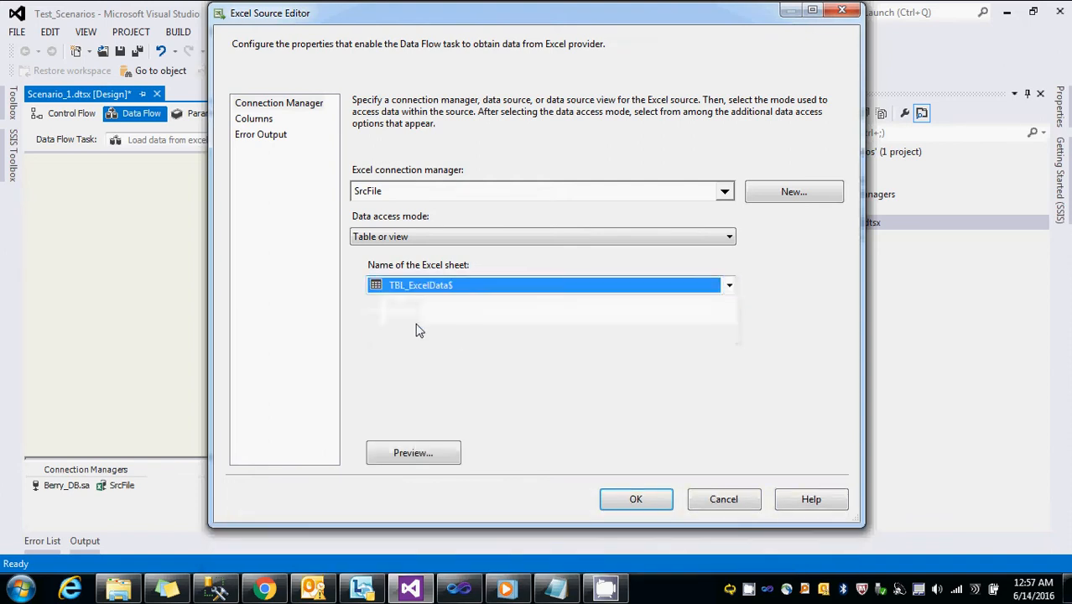
left_click(256, 121)
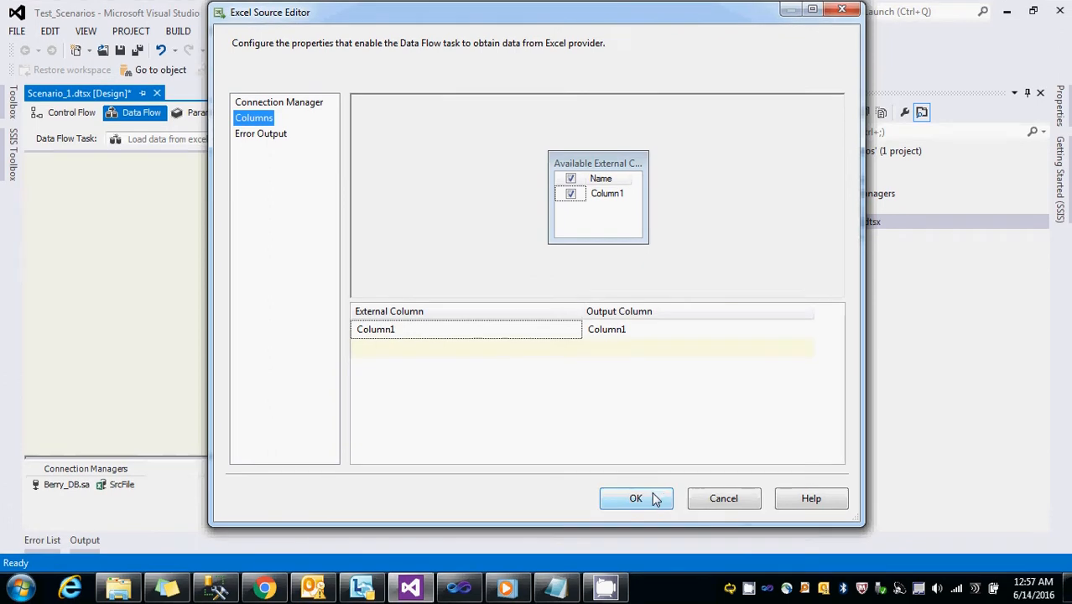
left_click(641, 500)
left_click(394, 334)
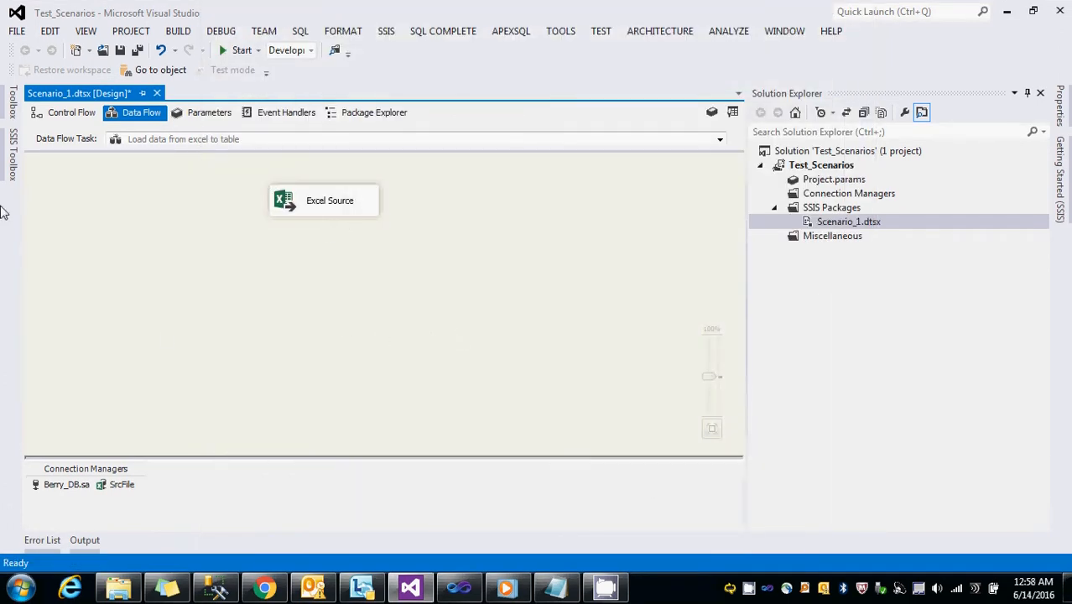
Check the required column layout in the SSIS SCENARIOS.txt notes and add a Derived Column transformation below the Excel Source.
left_click(555, 587)
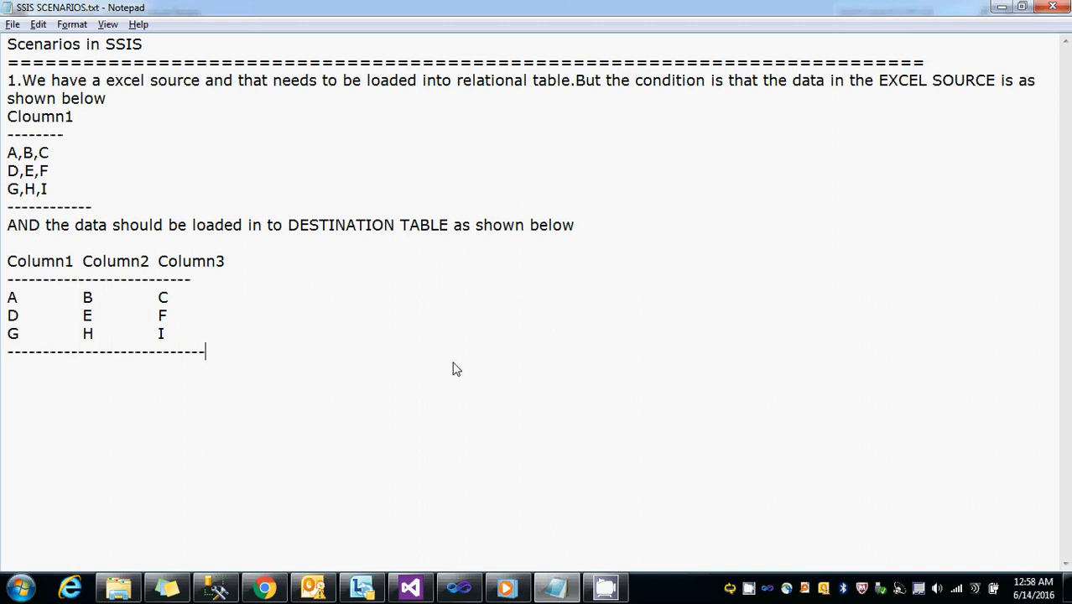
left_click(1000, 10)
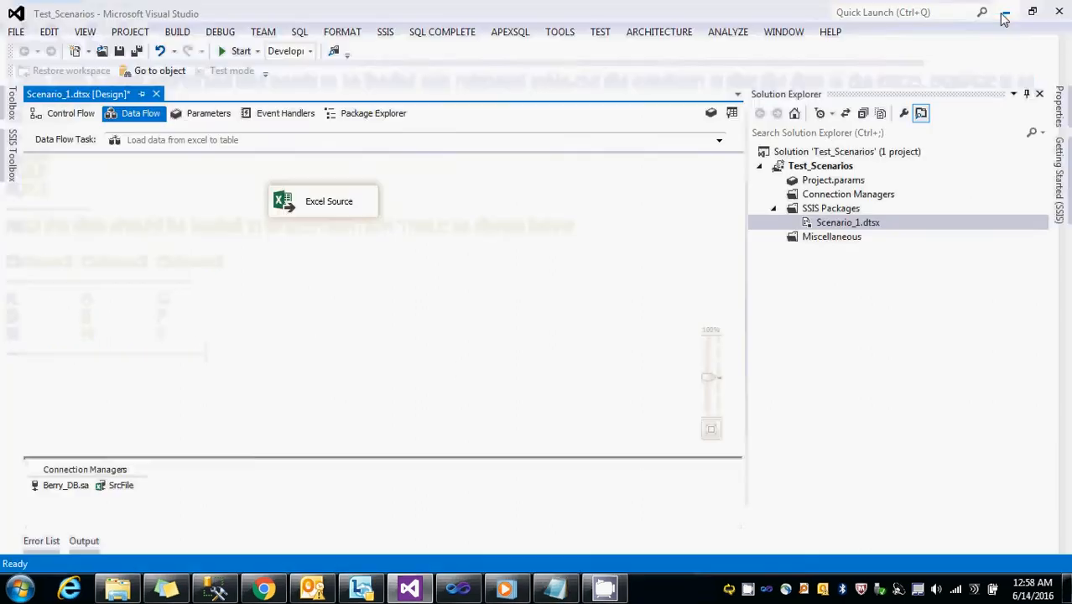
left_click(11, 155)
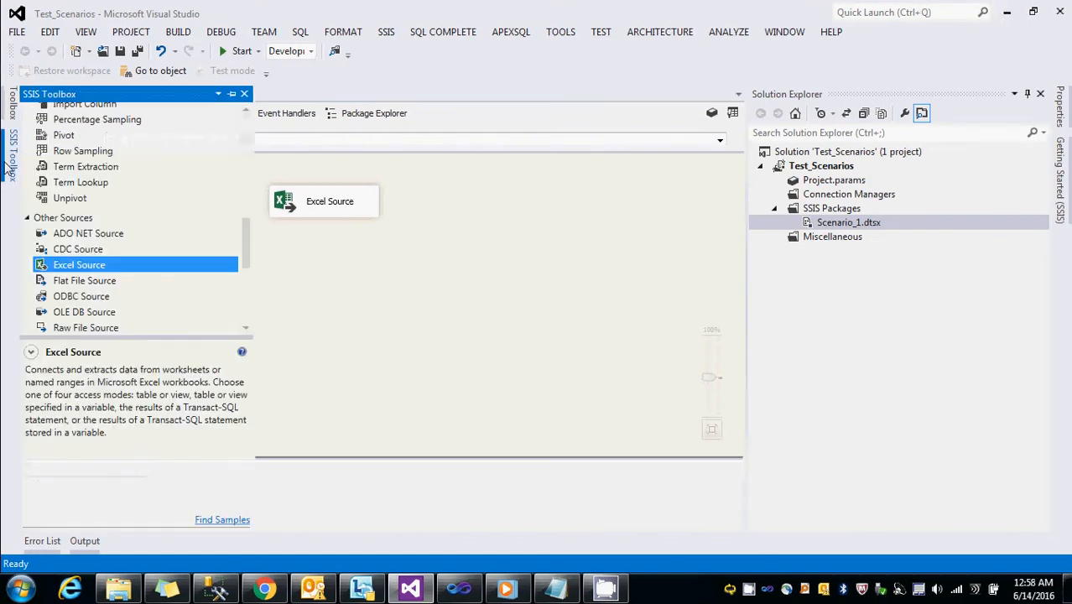
scroll(186, 221, "down", 5)
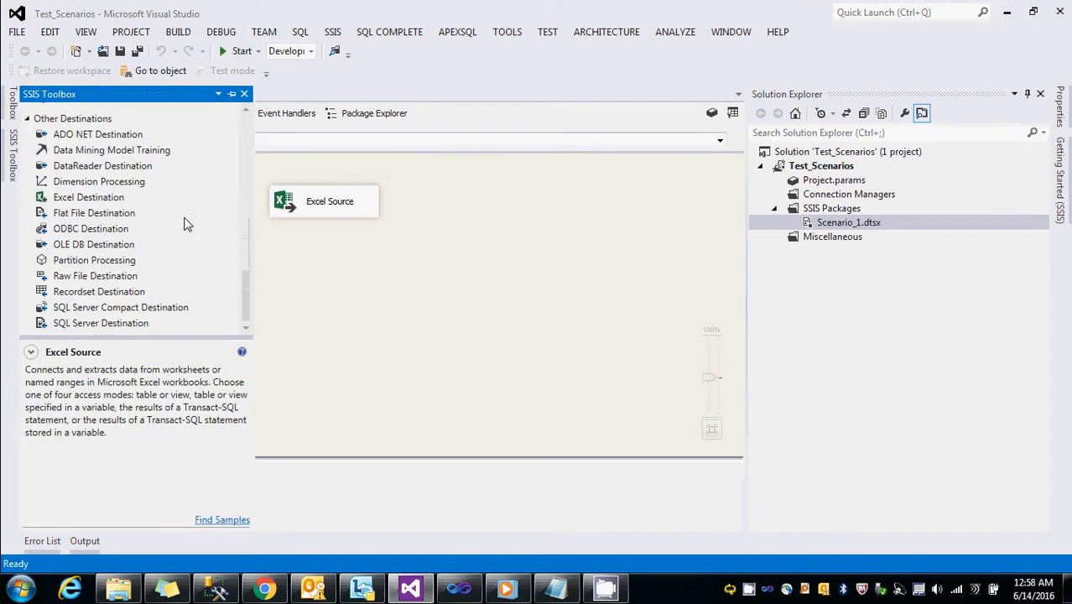
scroll(173, 232, "up", 2)
scroll(107, 277, "down", 2)
scroll(122, 236, "up", 2)
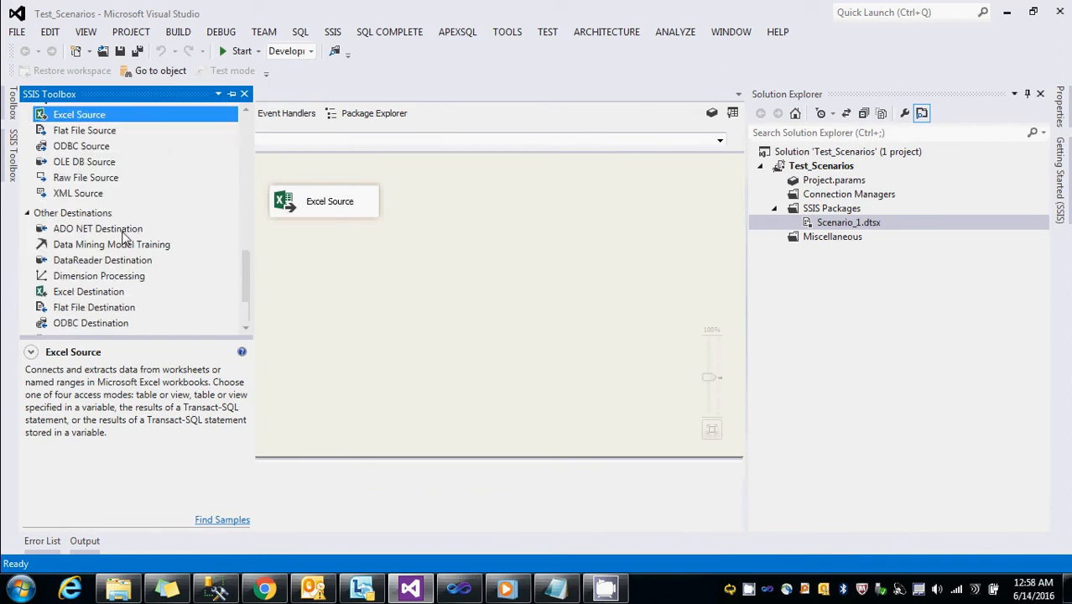
scroll(122, 236, "up", 8)
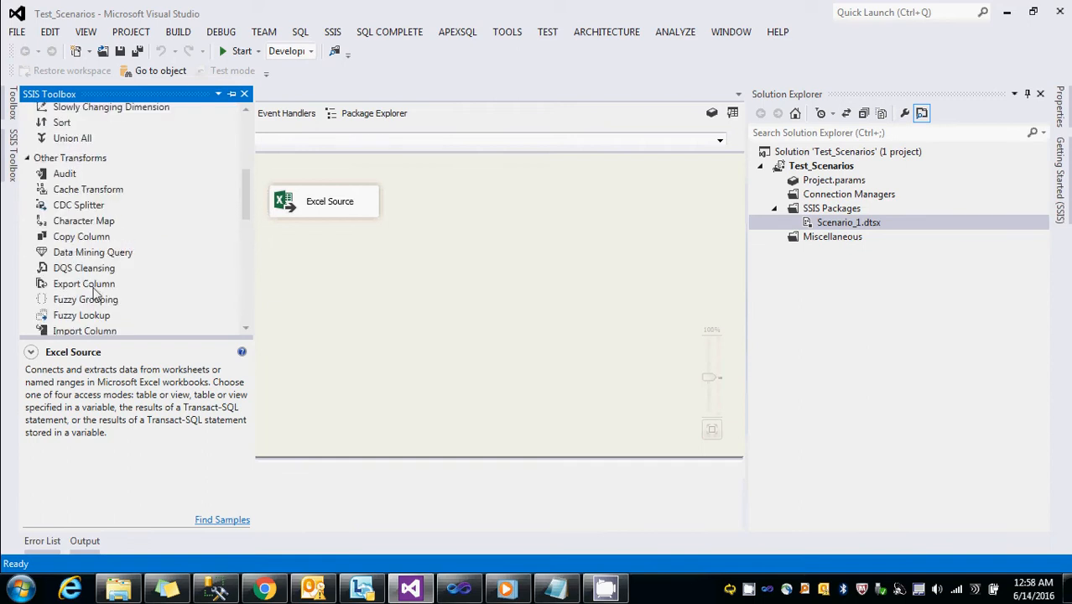
scroll(137, 250, "up", 4)
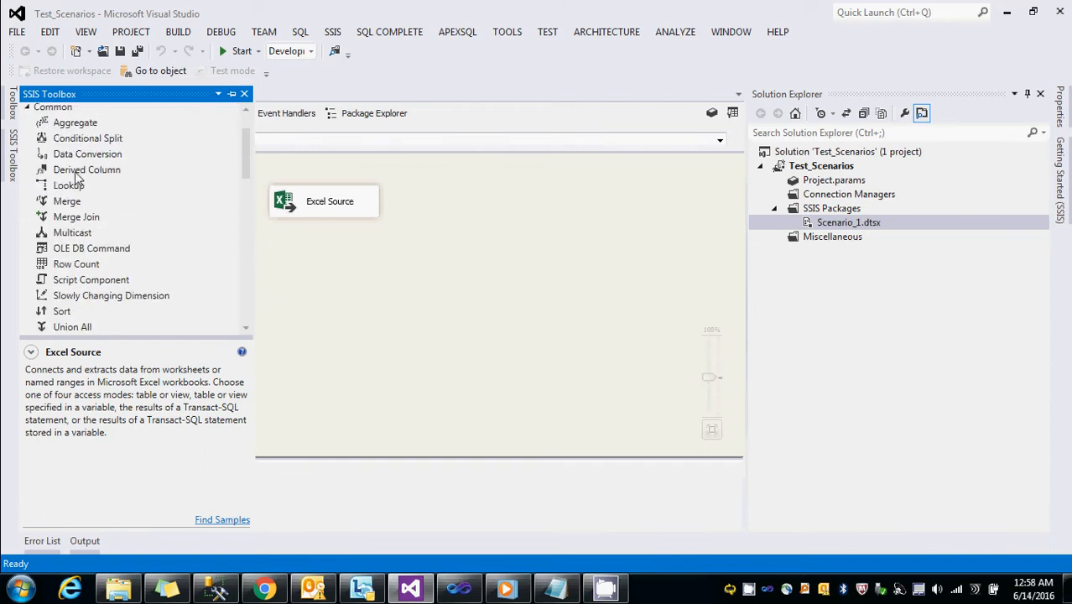
left_click_drag(76, 172, 260, 275)
Connect the Excel Source's regular data output to the Derived Column transformation.
left_click(313, 213)
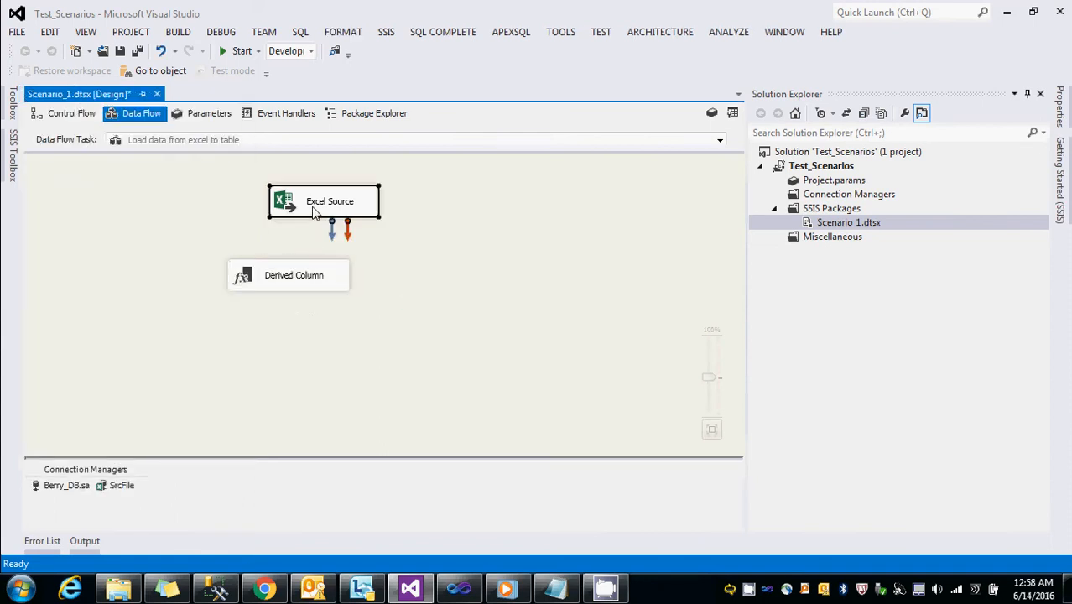
left_click_drag(331, 237, 292, 282)
left_click(259, 303)
Open the Derived Column transformation in a maximized editor, add a new column with the FINDSTRING string function and widen the Expression column.
double_click(292, 282)
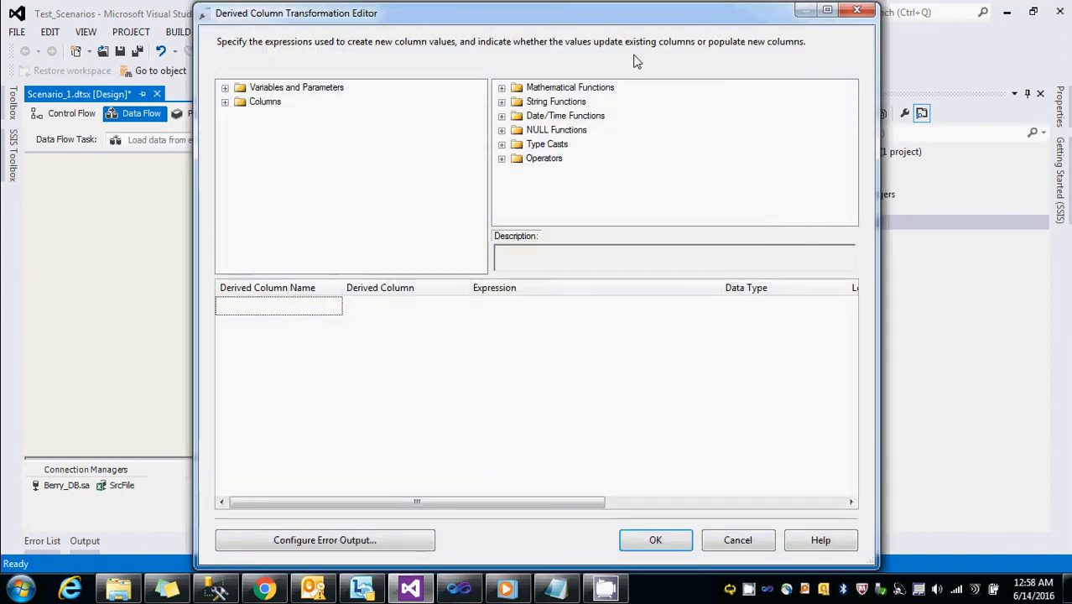
left_click(827, 10)
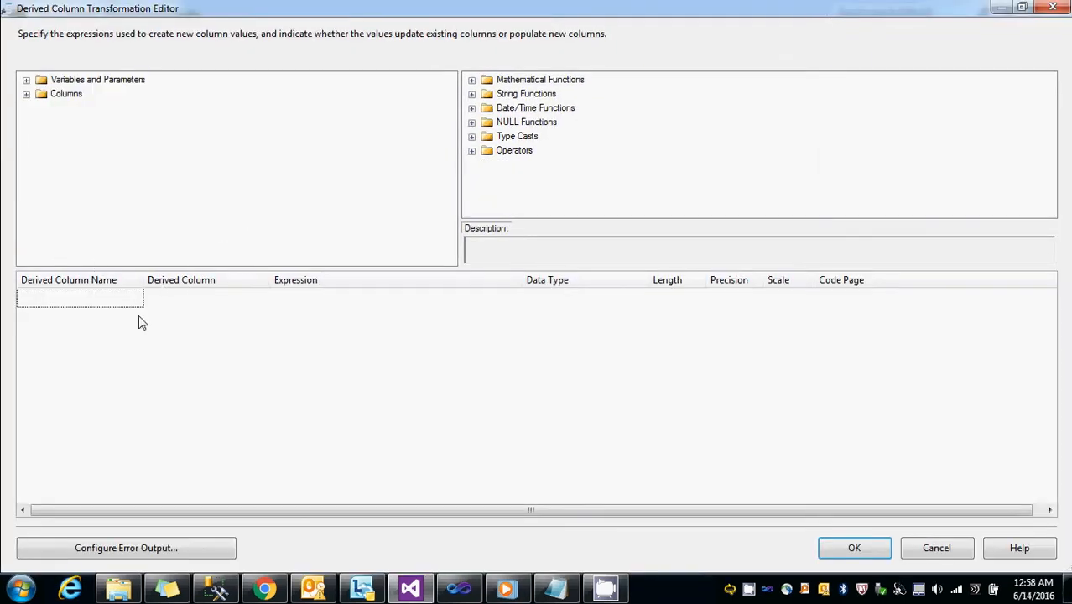
left_click(472, 94)
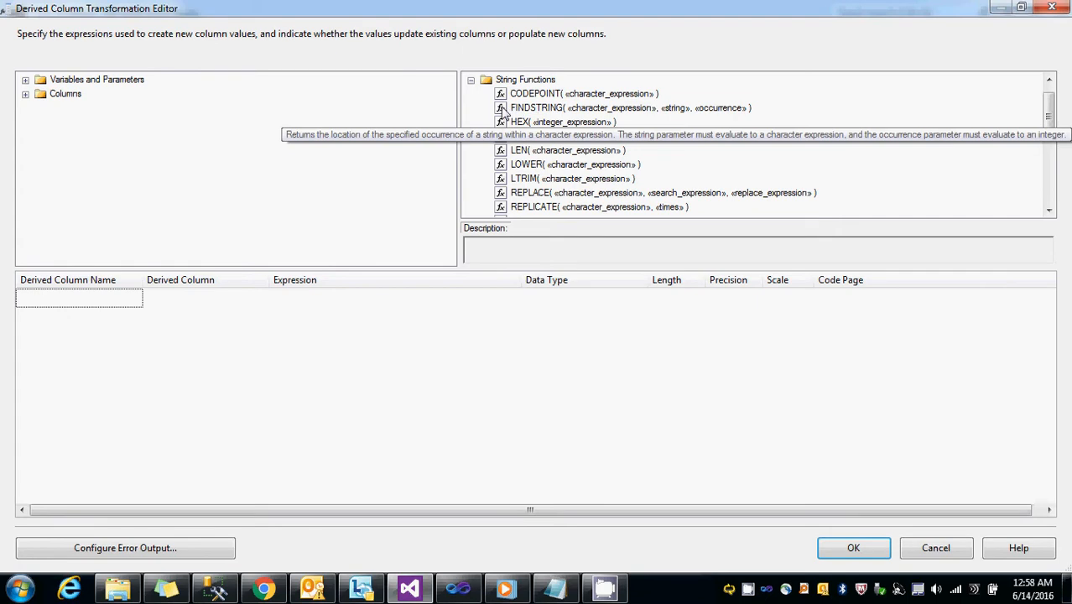
left_click_drag(503, 113, 365, 302)
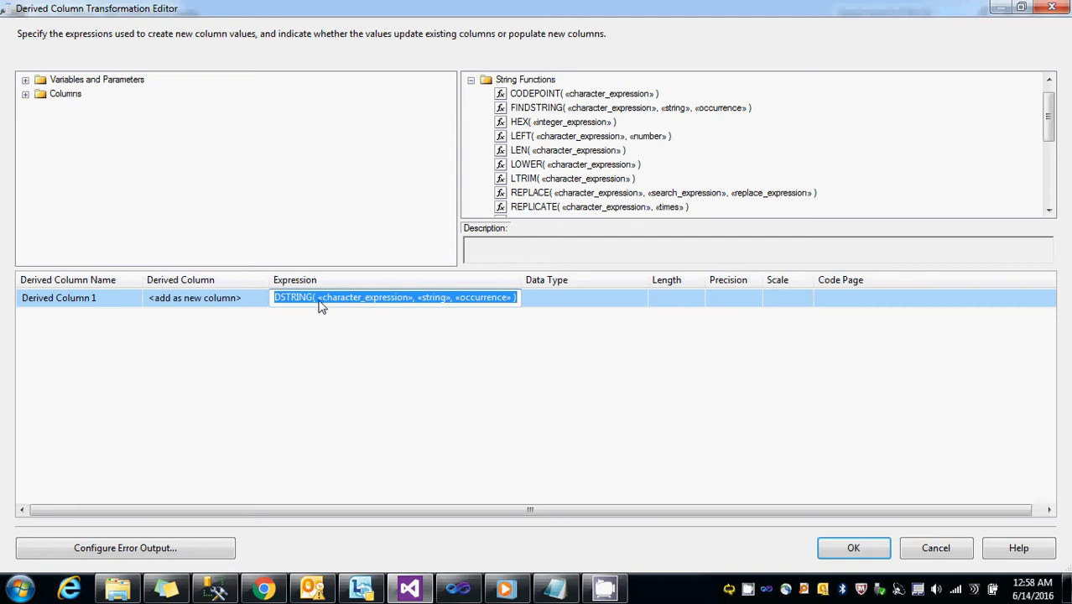
left_click_drag(522, 288, 780, 295)
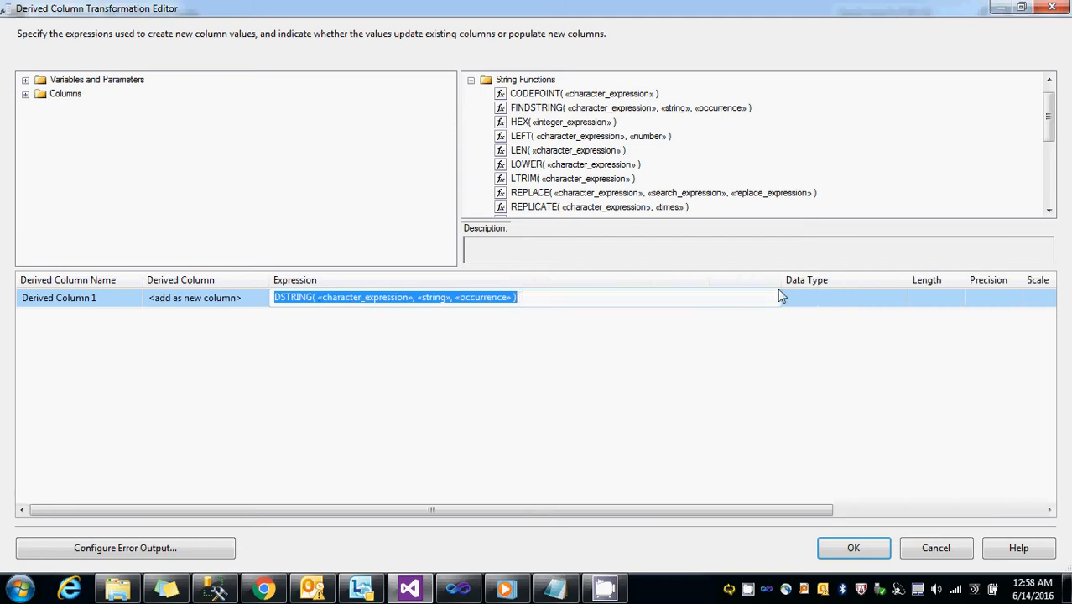
Replace the character expression placeholder in FINDSTRING with the input column Column1.
left_click(332, 298)
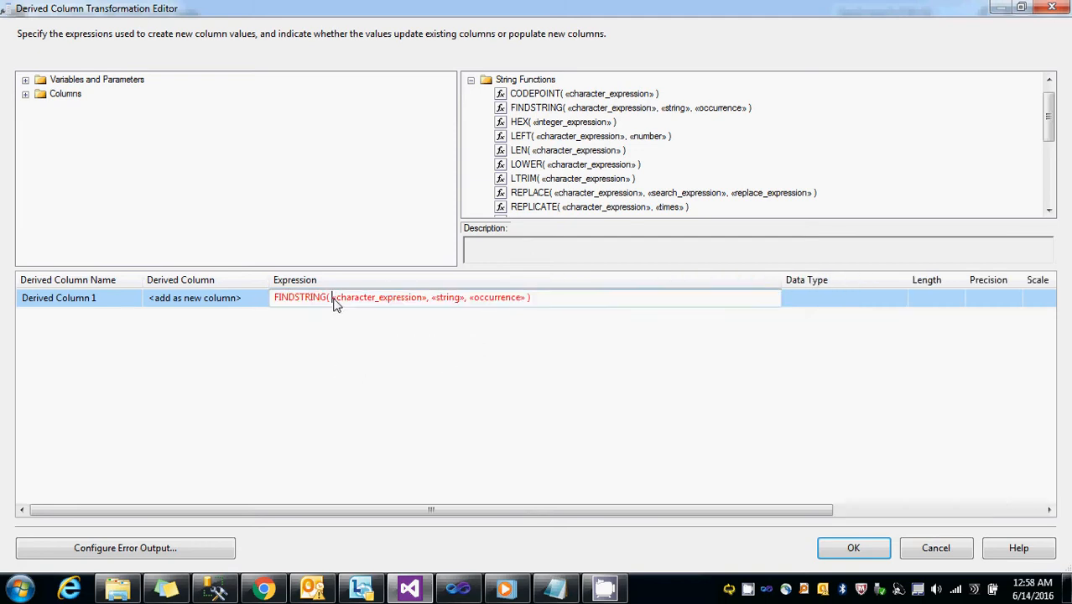
left_click_drag(333, 303, 422, 304)
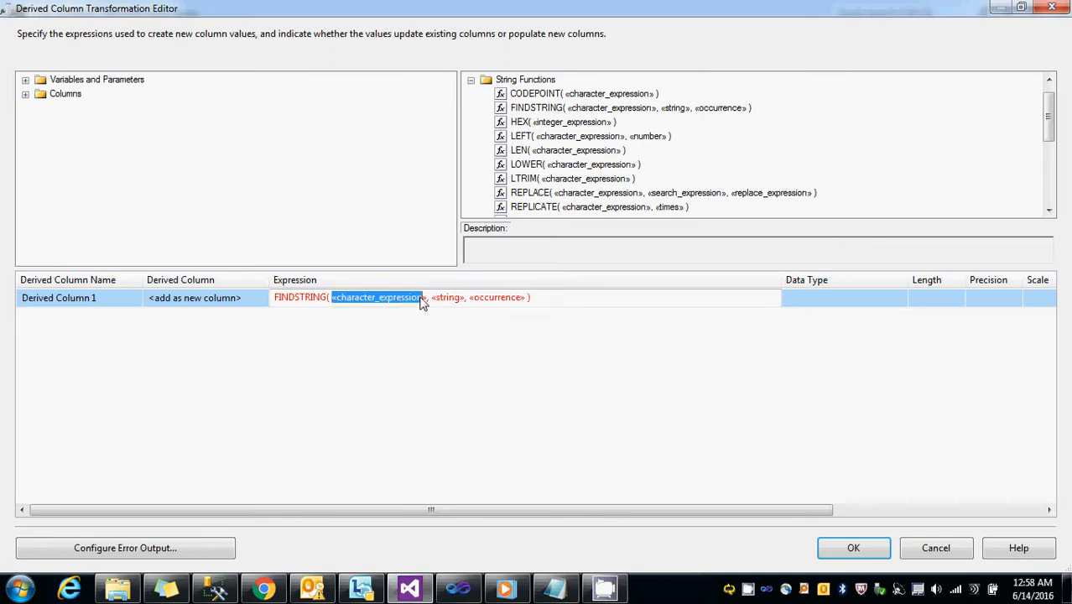
key("Delete")
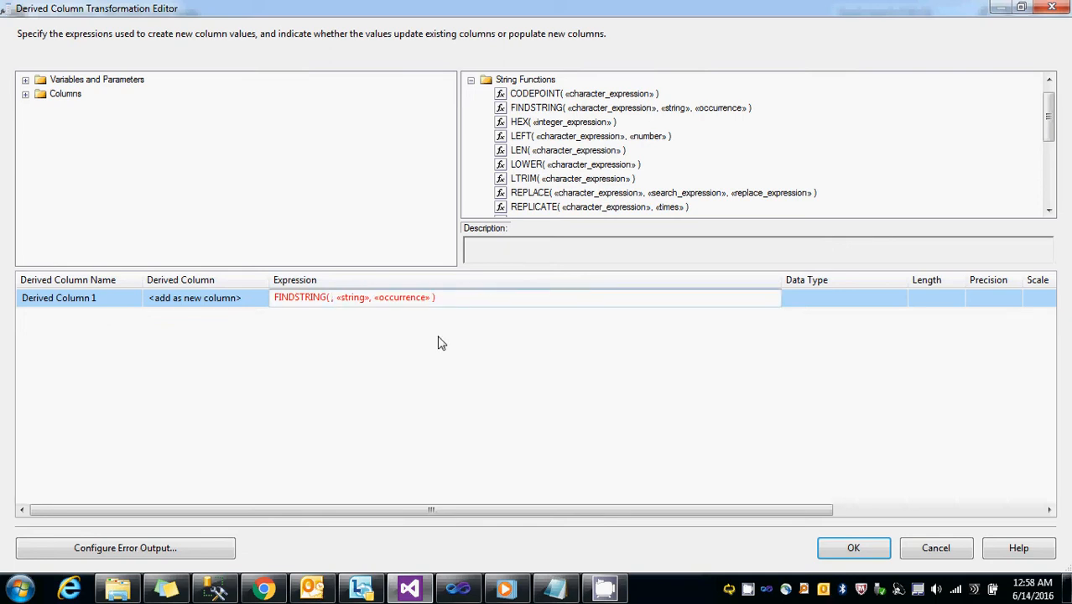
left_click(26, 94)
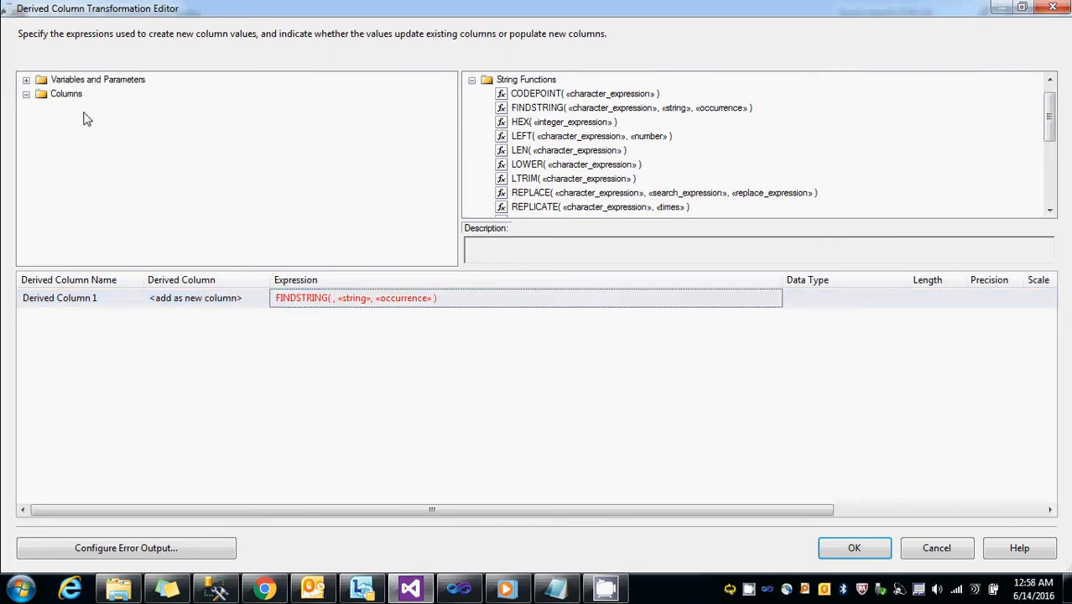
left_click_drag(82, 107, 335, 308)
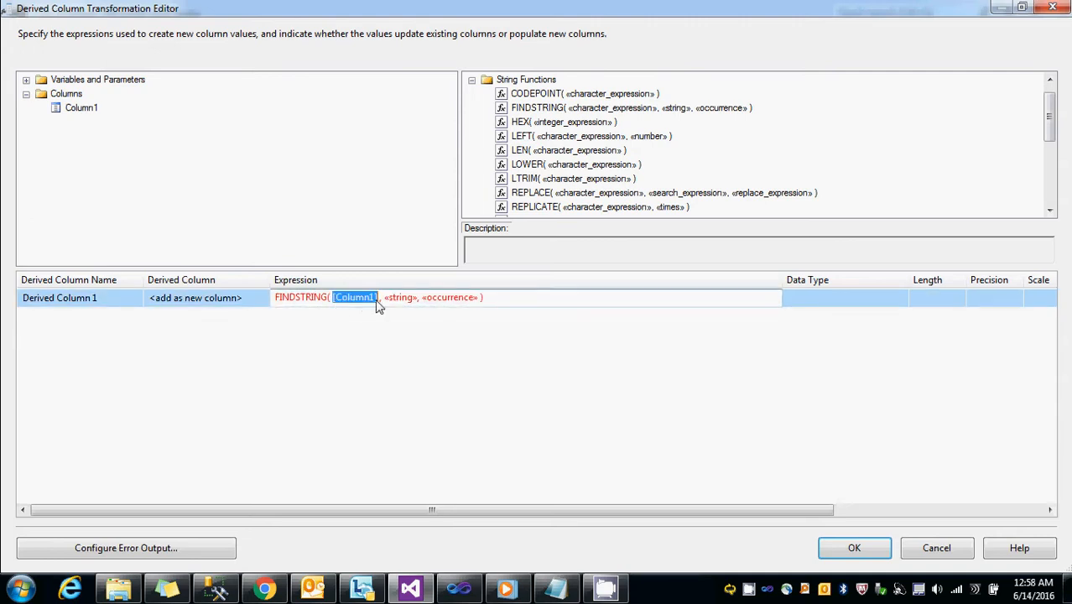
Complete the FINDSTRING expression with "," as the search string and 1 as the occurrence.
double_click(417, 300)
type("\"\"")
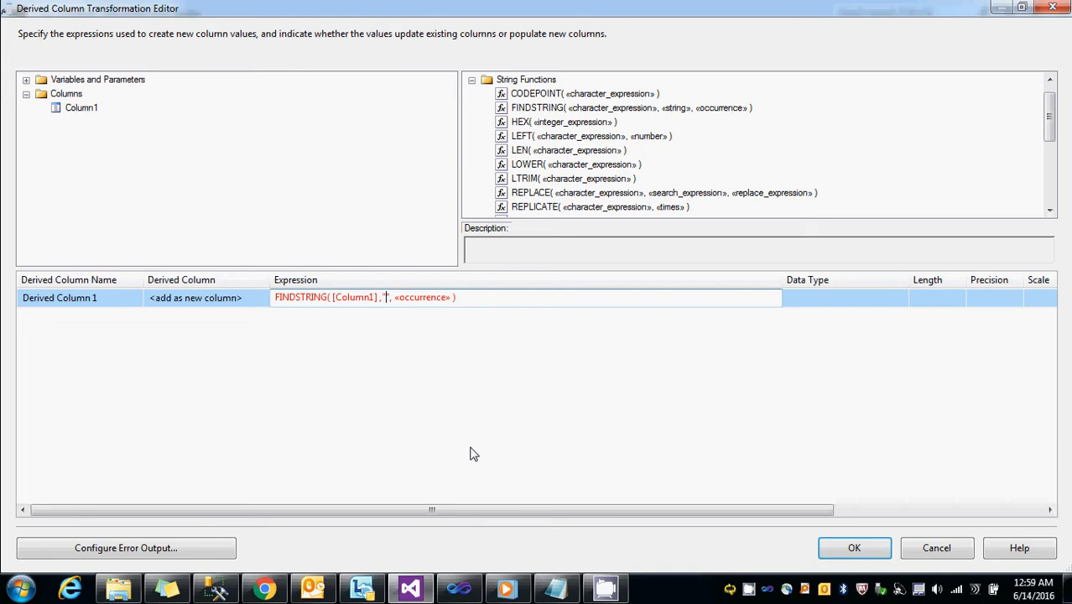
key("Left")
type(",")
key("shift+ctrl+Right")
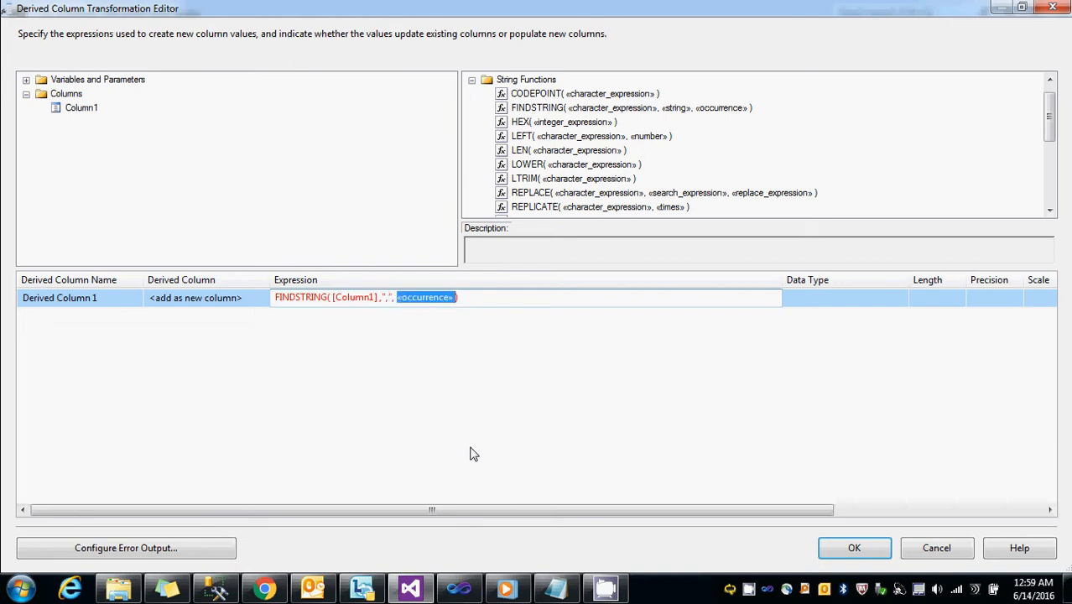
type("1")
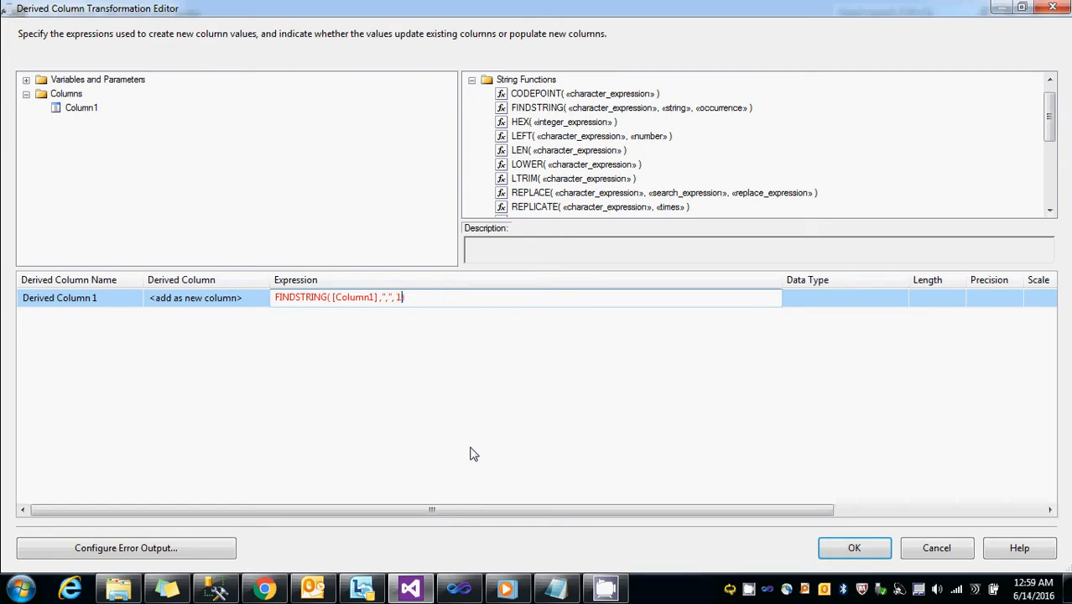
key("Return")
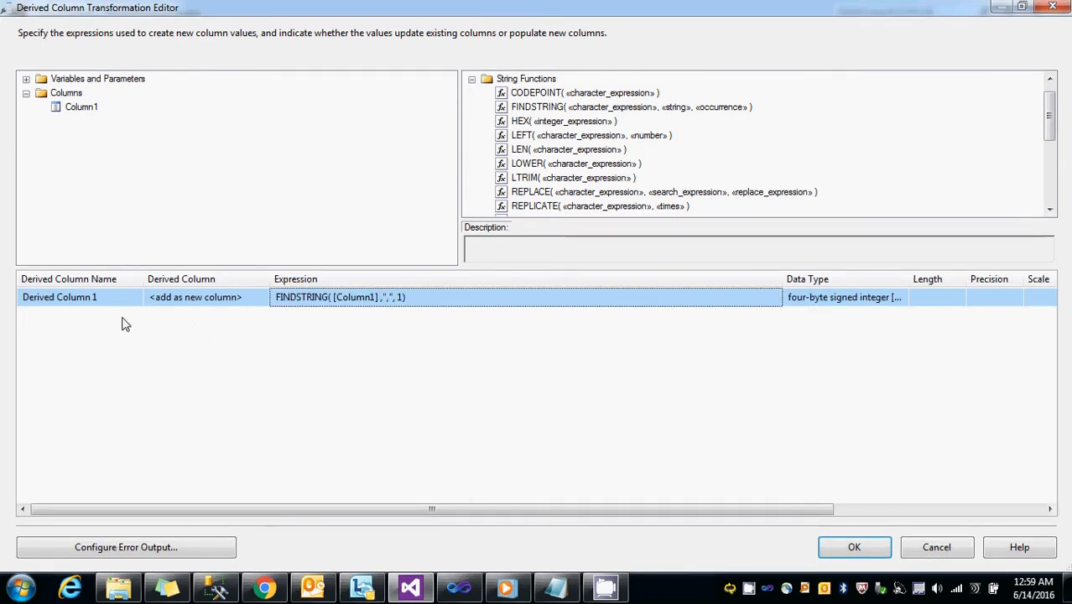
Copy the FINDSTRING expression into the SSIS SCENARIOS.txt notes beneath a new line reading "solution: Find String function", and return to the transformation editor.
left_click_drag(426, 300, 284, 304)
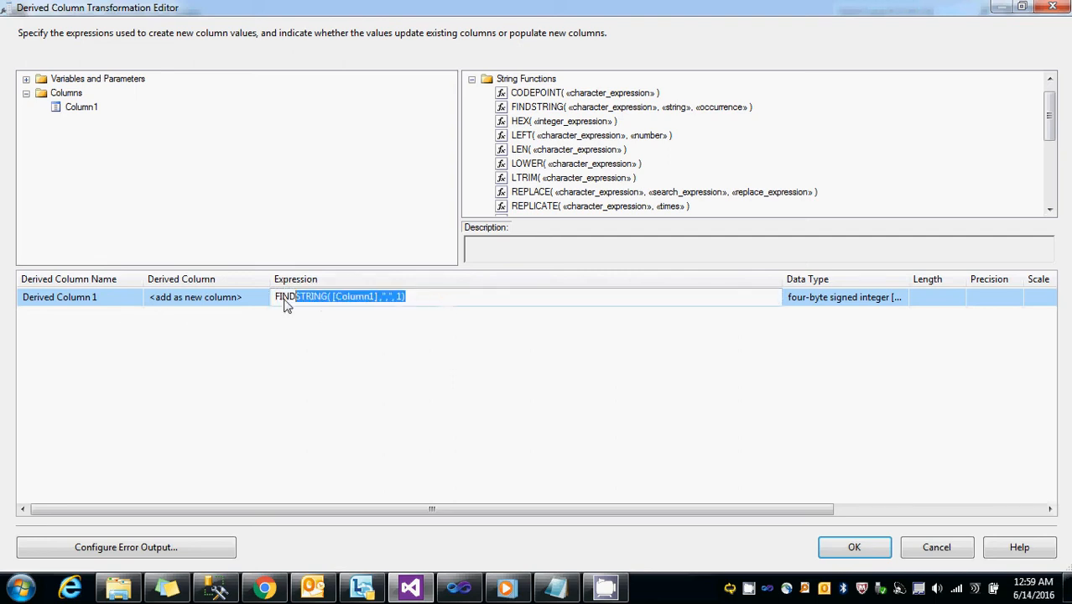
left_click(557, 580)
key("Return")
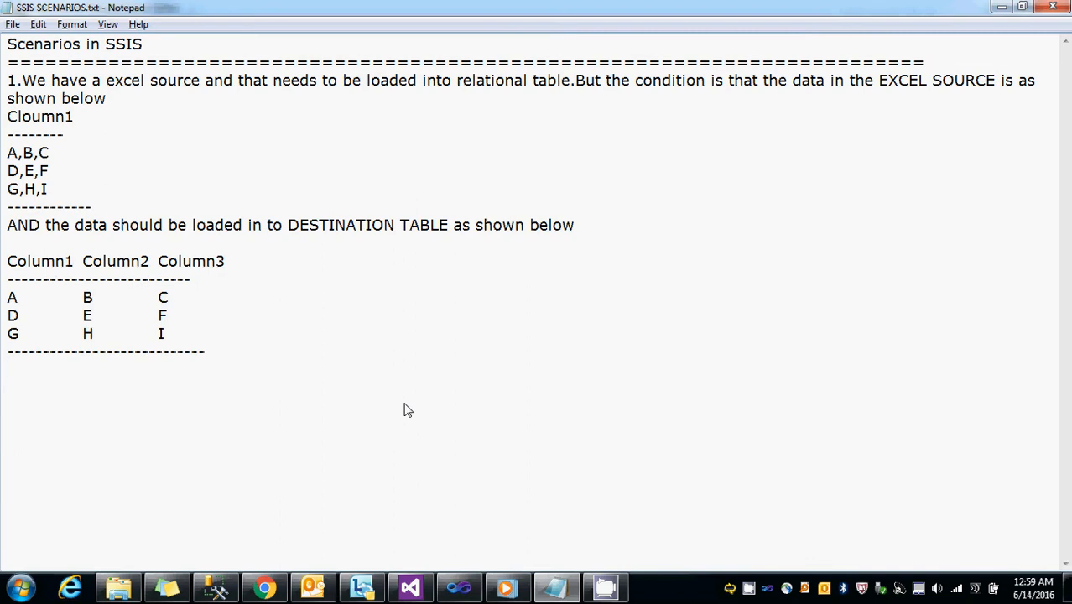
type("solution:")
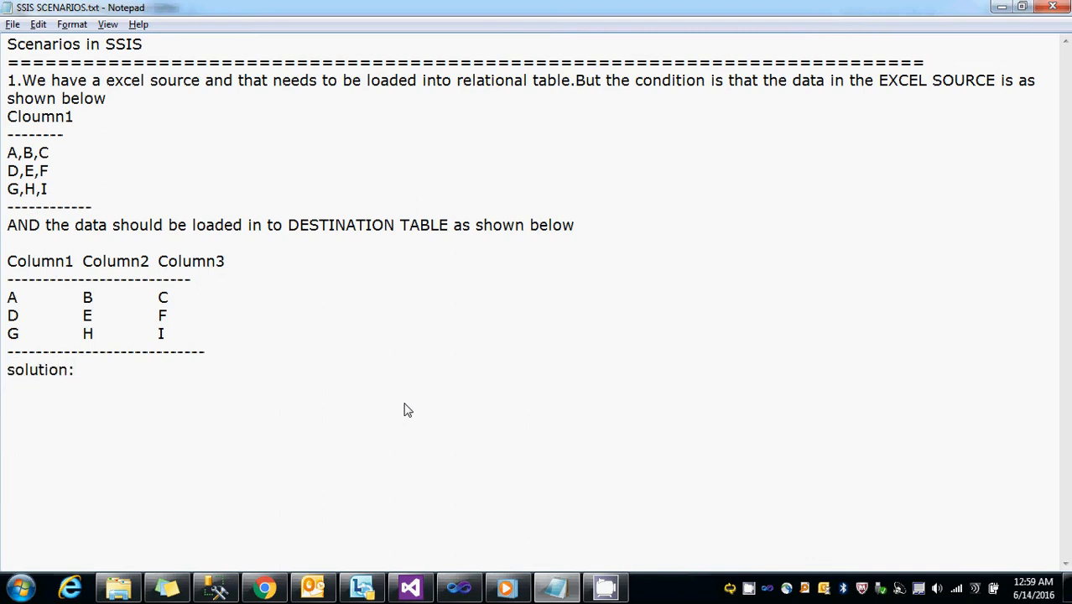
type(" Find St")
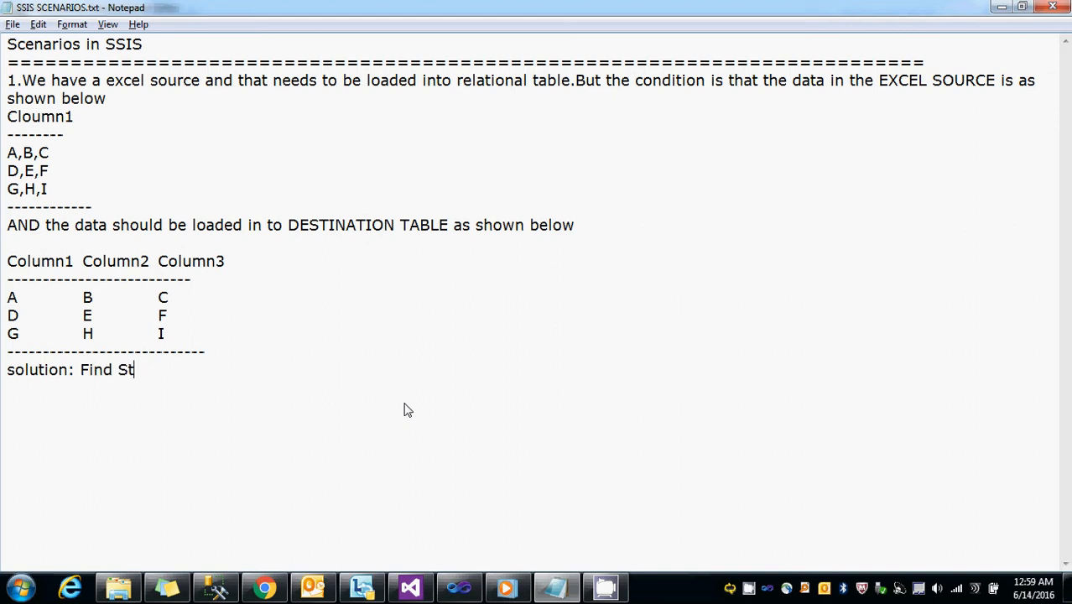
type("ring function")
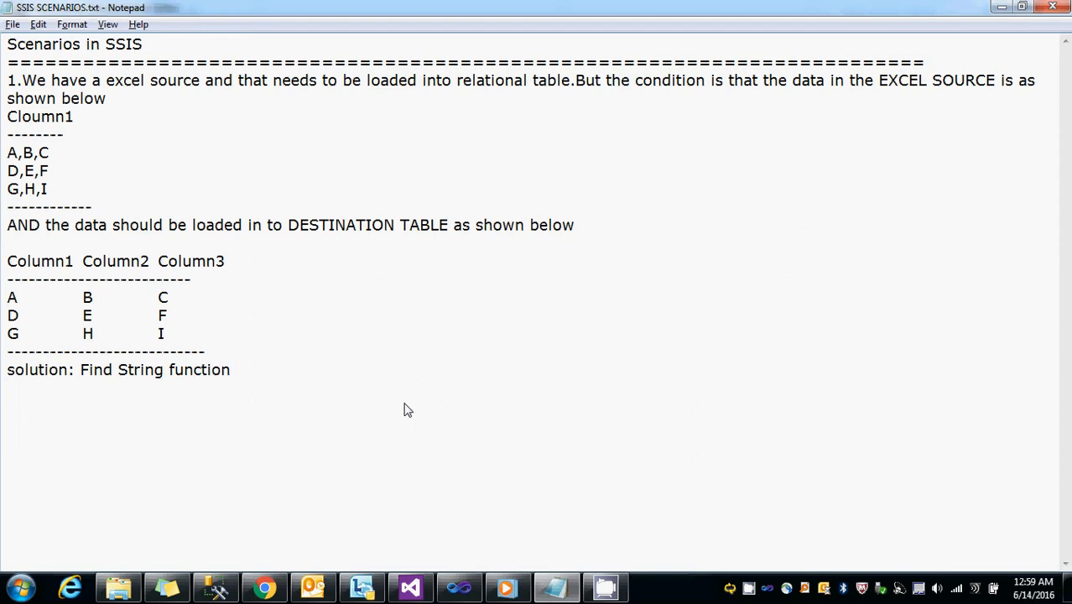
key("Return")
type("FINDSTRING( [Column1] ,\",\", 1)")
key("alt+Tab")
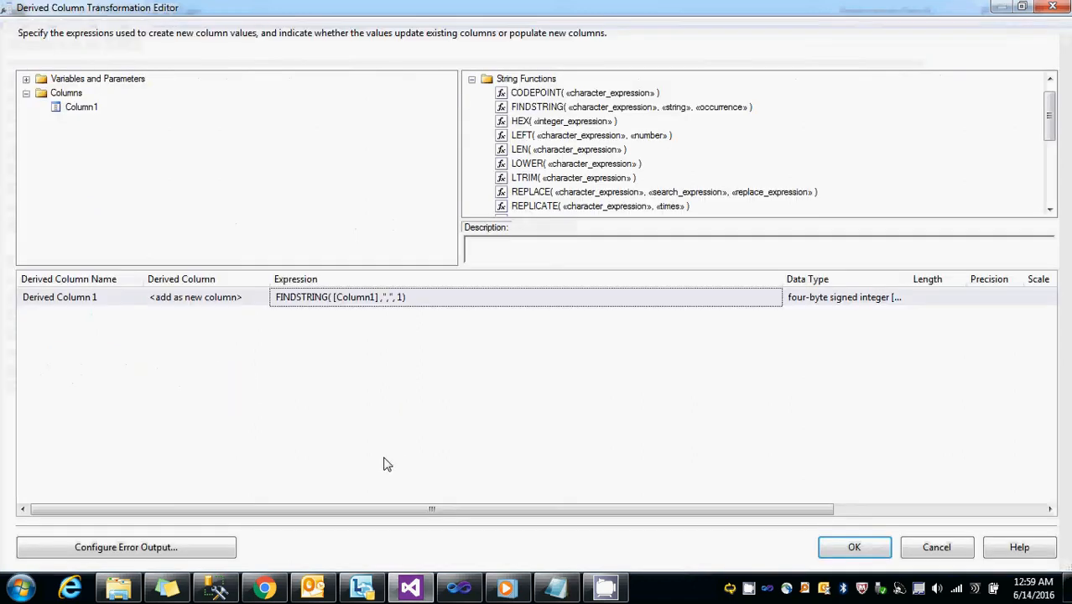
Check the expected columns in the SSIS SCENARIOS.txt notes and rename the derived column as DC_Column1.
left_click(304, 305)
left_click(280, 300)
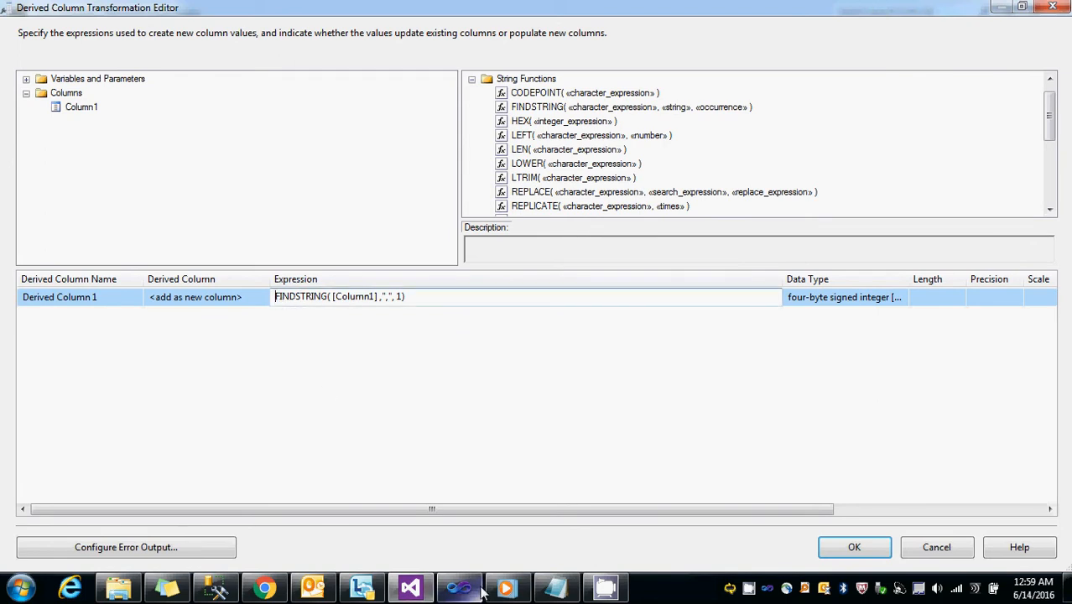
left_click(238, 428)
left_click(555, 587)
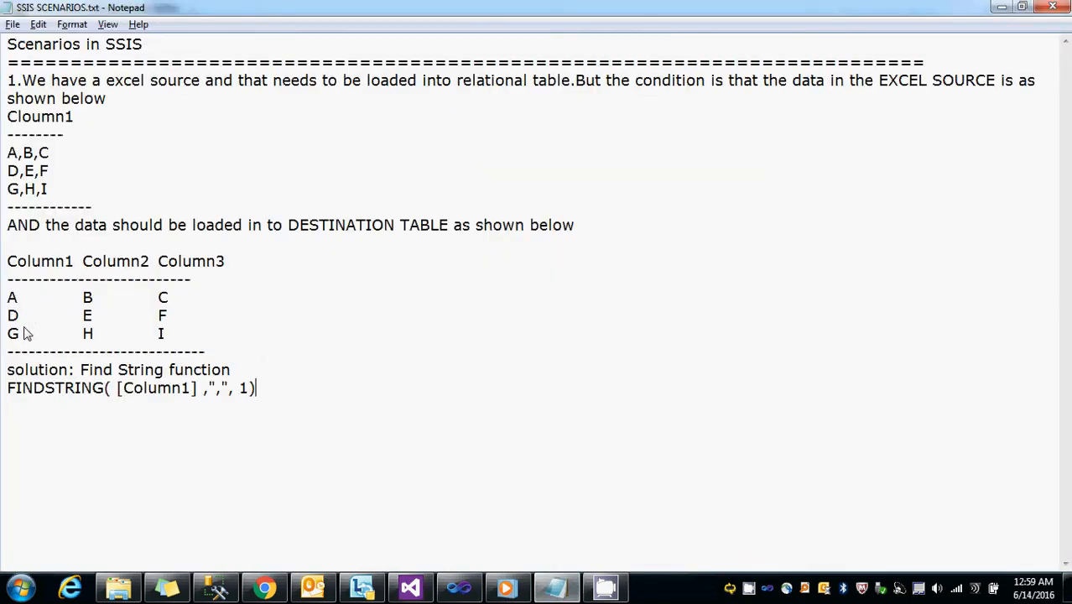
left_click(997, 10)
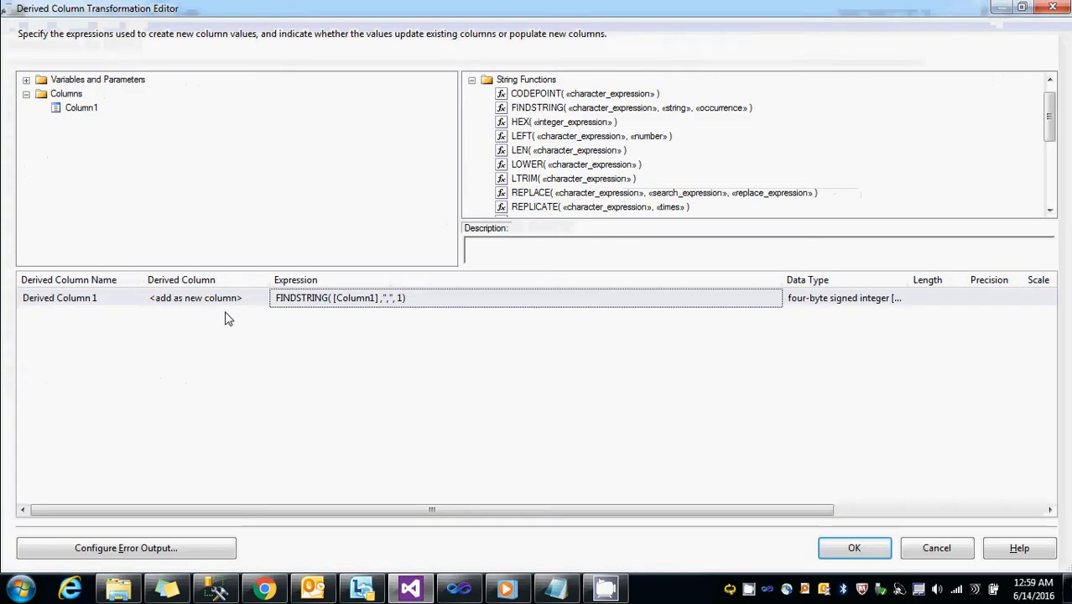
left_click(90, 304)
left_click_drag(89, 304, 7, 308)
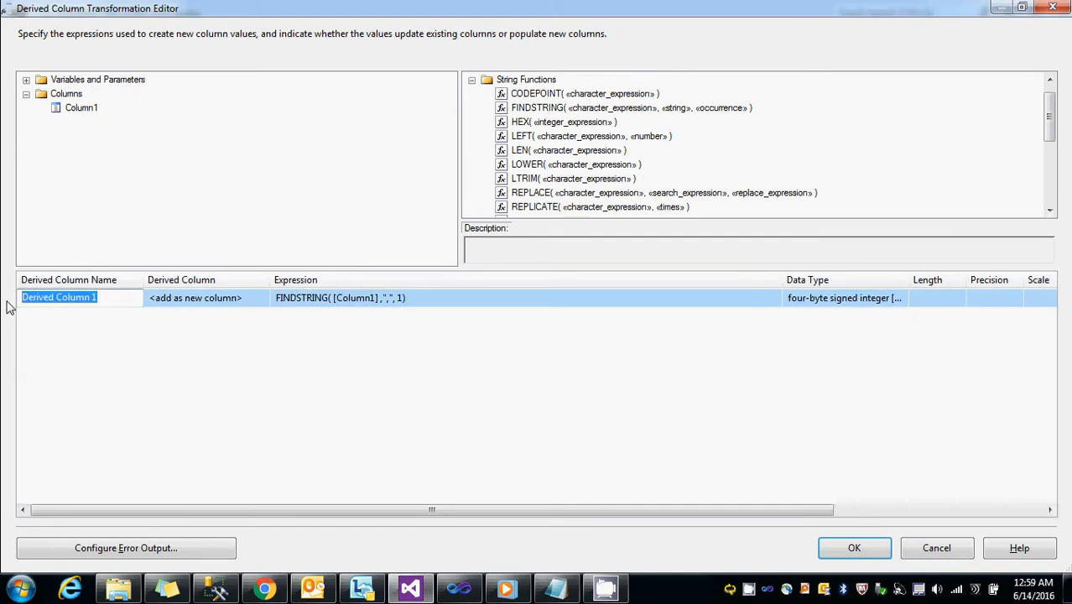
type("C_")
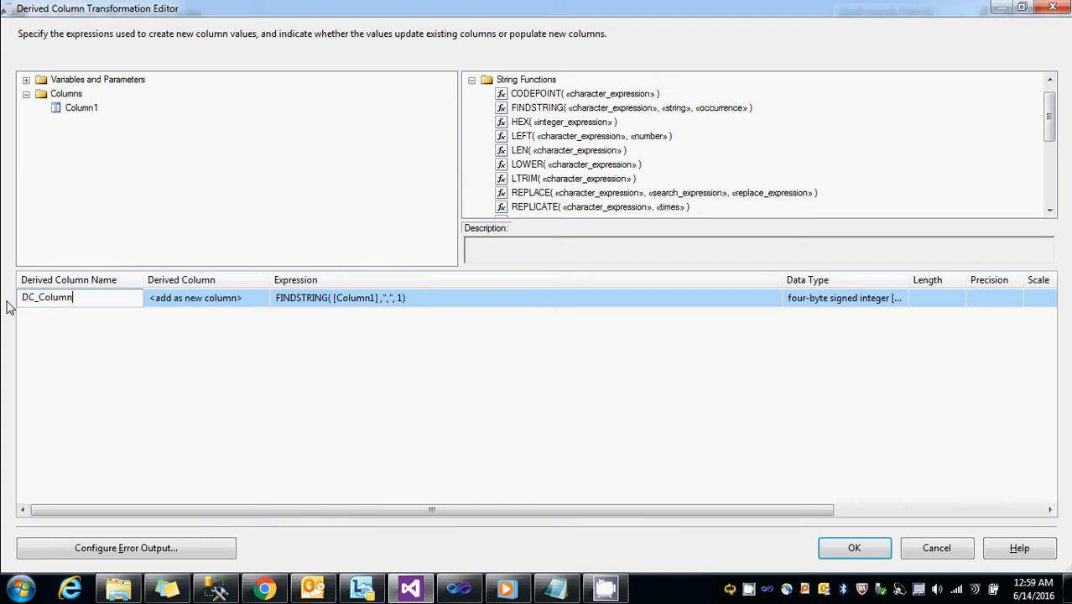
left_click(369, 304)
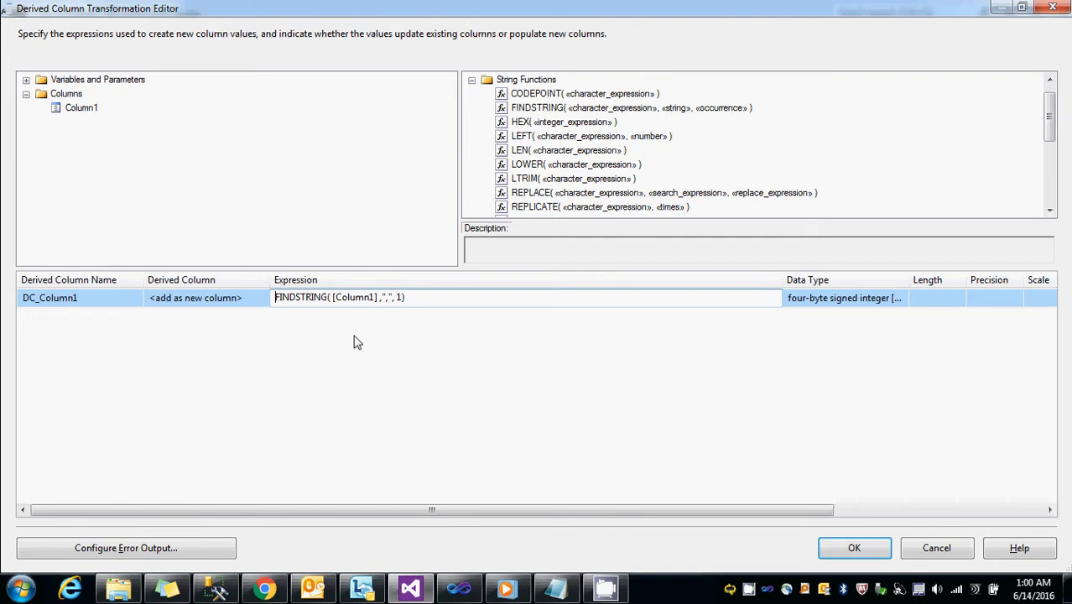
type("SUB")
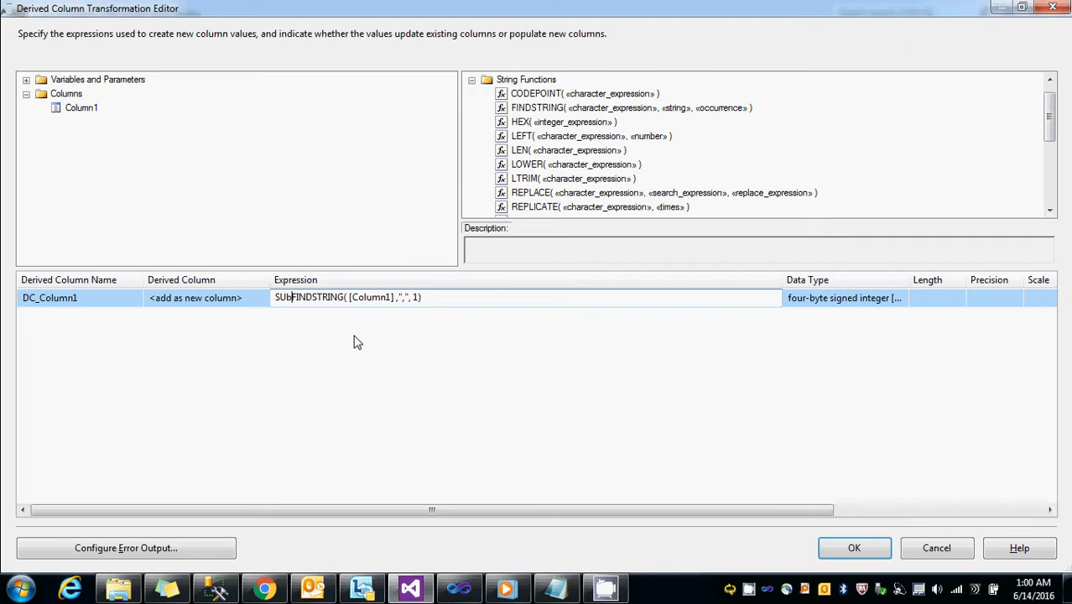
key("BackSpace")
key("BackSpace")
key("BackSpace")
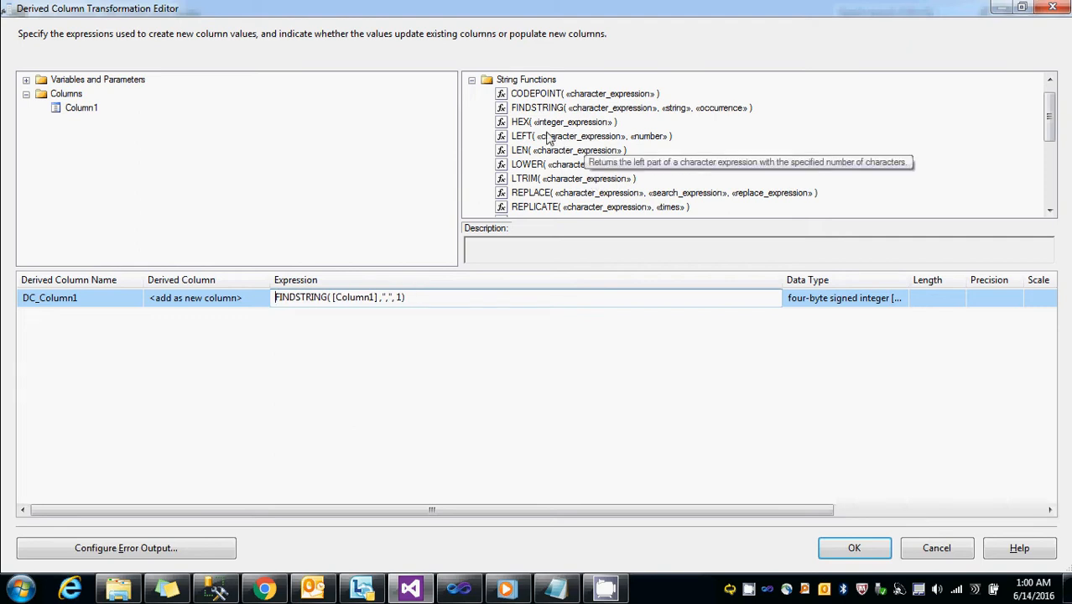
Insert the SUBSTRING string function in front of the FINDSTRING expression of DC_Column1.
left_click(813, 131)
scroll(815, 132, "down", 2)
scroll(815, 132, "down", 1)
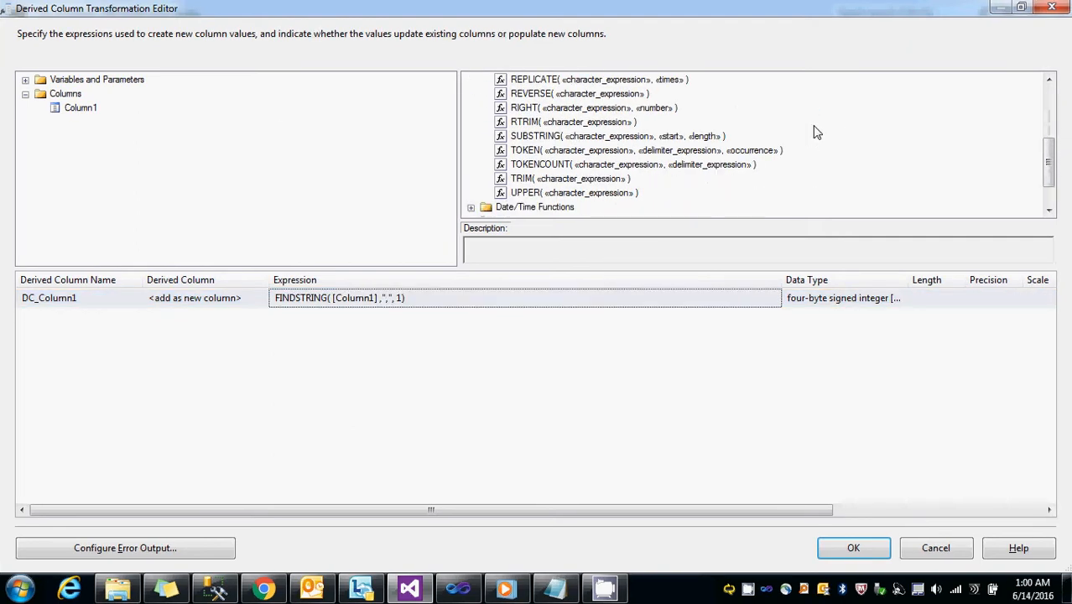
left_click_drag(501, 136, 275, 307)
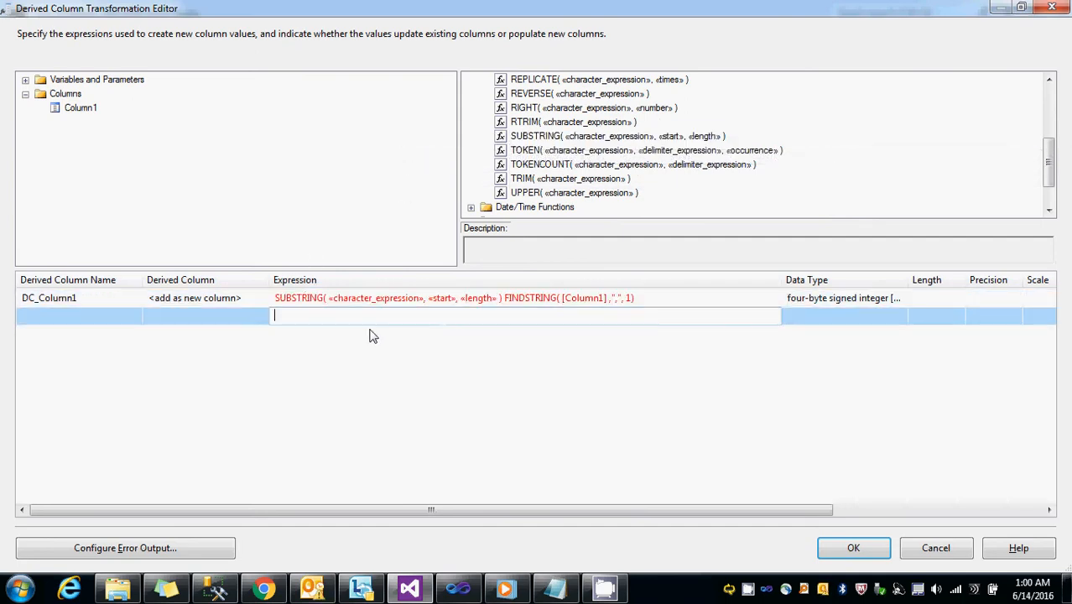
Set the SUBSTRING character expression to the input column Column1 and its start argument to 1.
left_click(330, 299)
left_click_drag(330, 300, 423, 300)
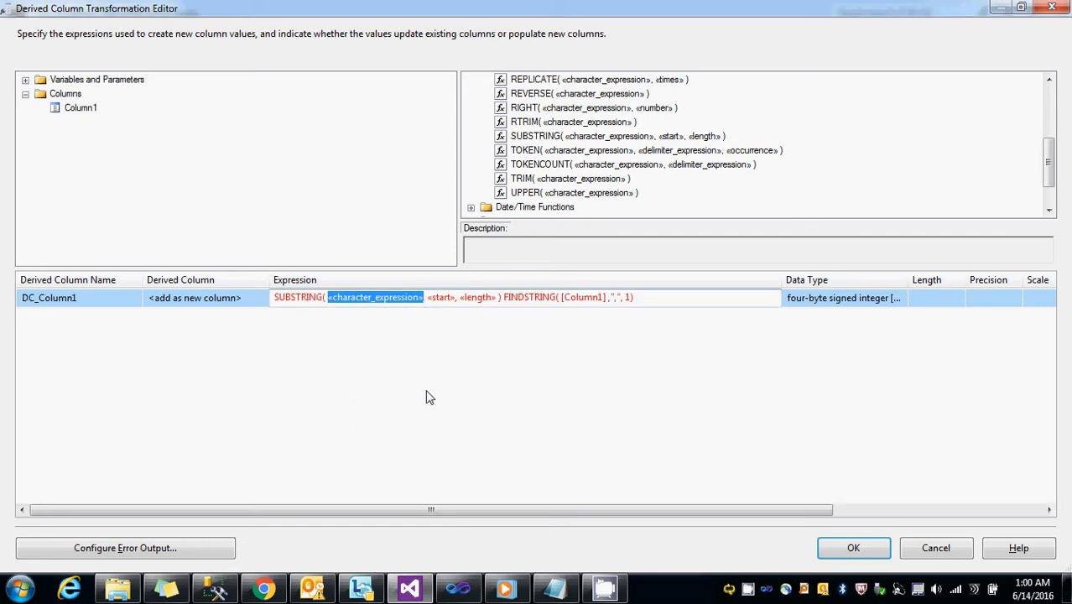
key("Delete")
left_click_drag(56, 108, 408, 302)
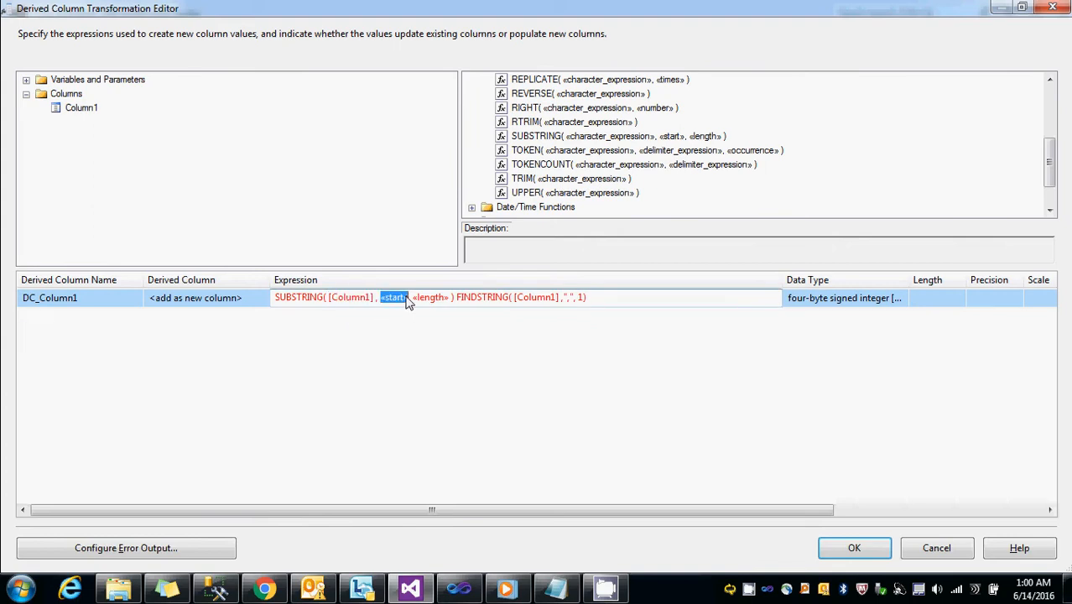
type("1")
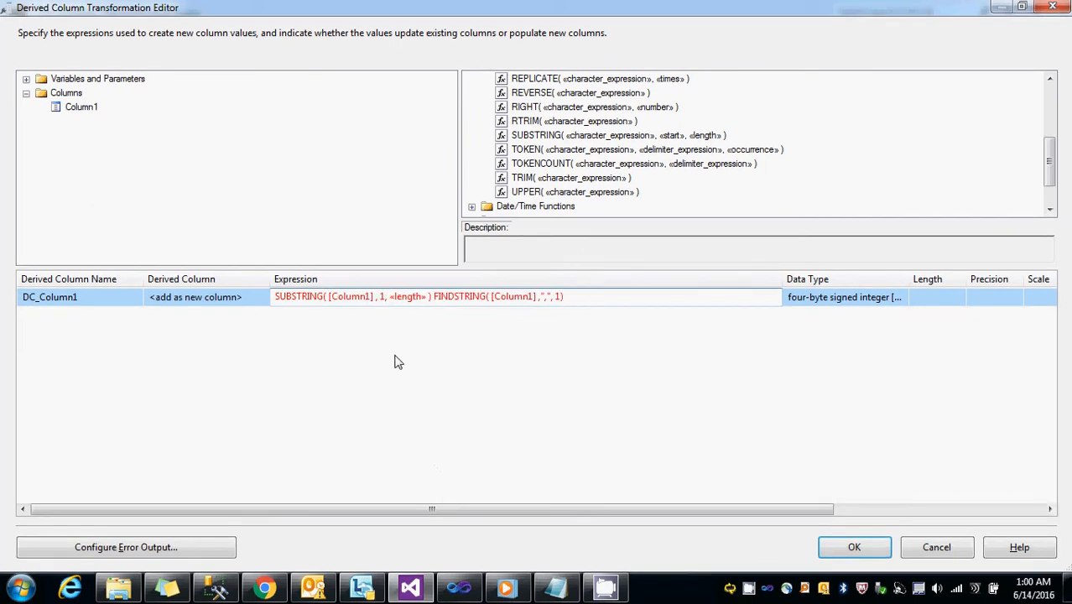
Copy the trailing FINDSTRING expression into the length argument of SUBSTRING.
left_click(434, 298)
left_click(574, 297, "shift")
key("ctrl+c")
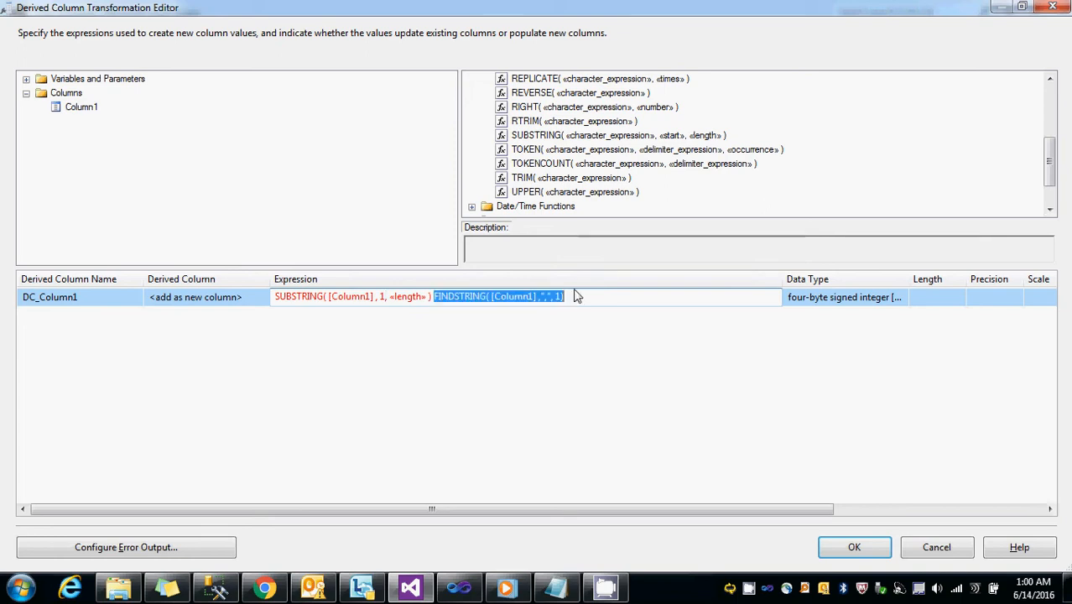
double_click(411, 298)
key("ctrl+v")
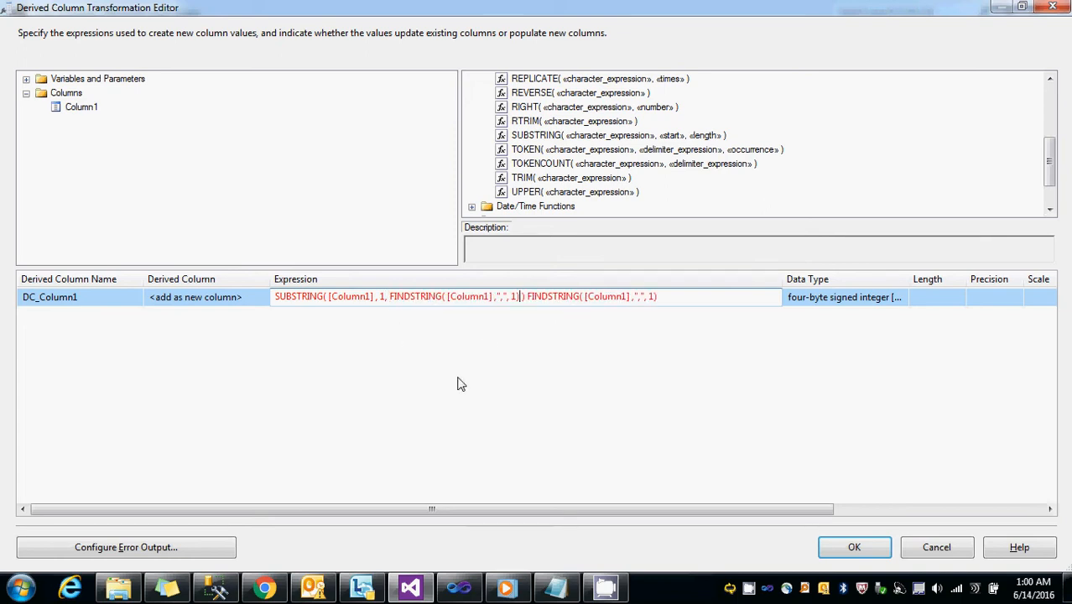
type(")")
Check the first comma's place in the sample data of the notes and append -1 to the SUBSTRING length argument.
left_click(556, 587)
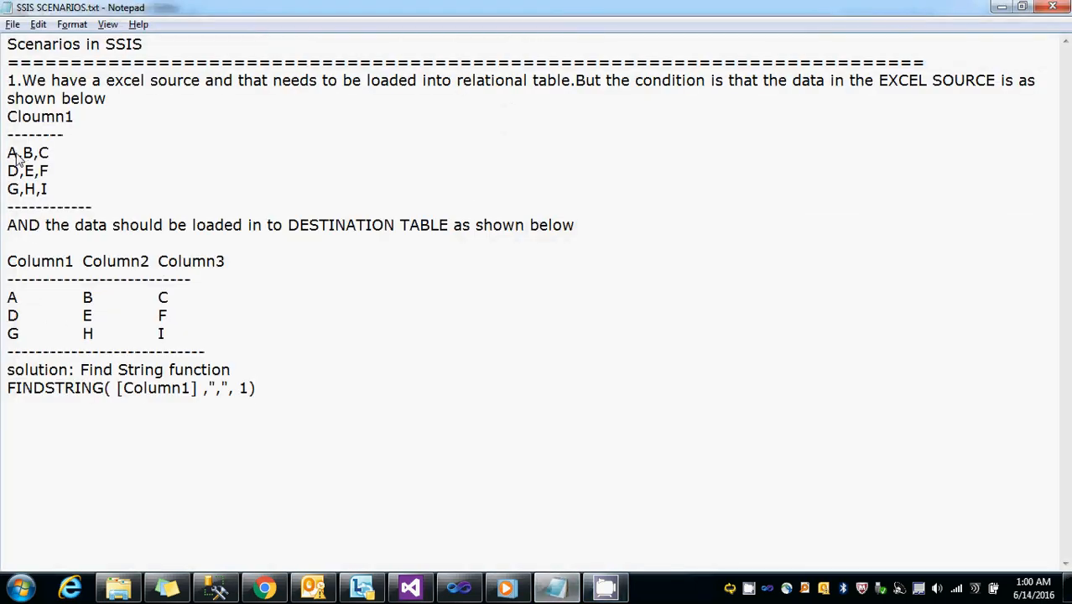
left_click_drag(17, 154, 22, 154)
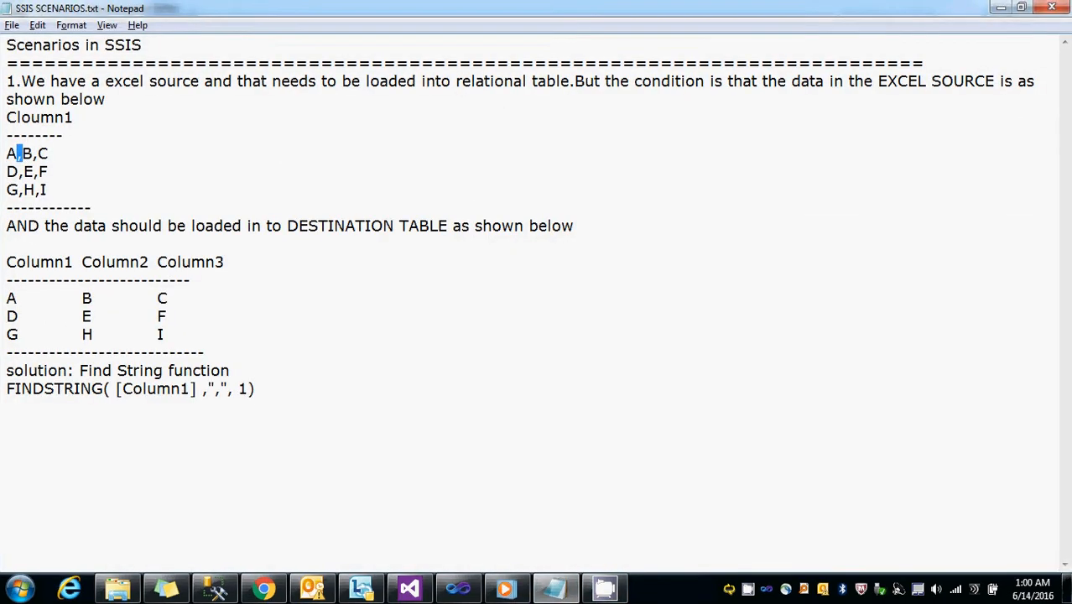
left_click(998, 12)
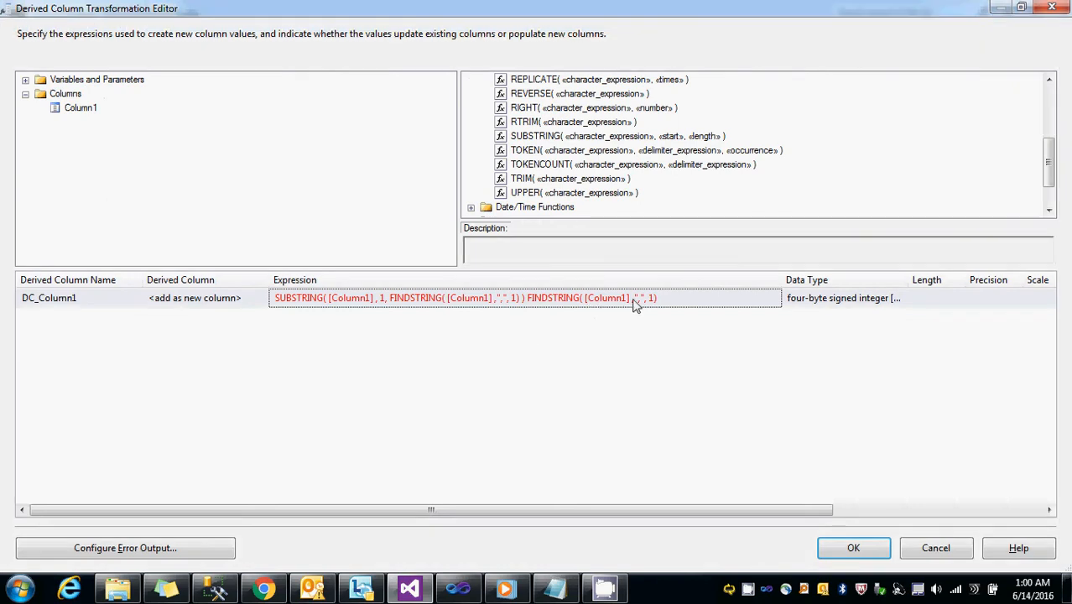
left_click(547, 306)
left_click(546, 305)
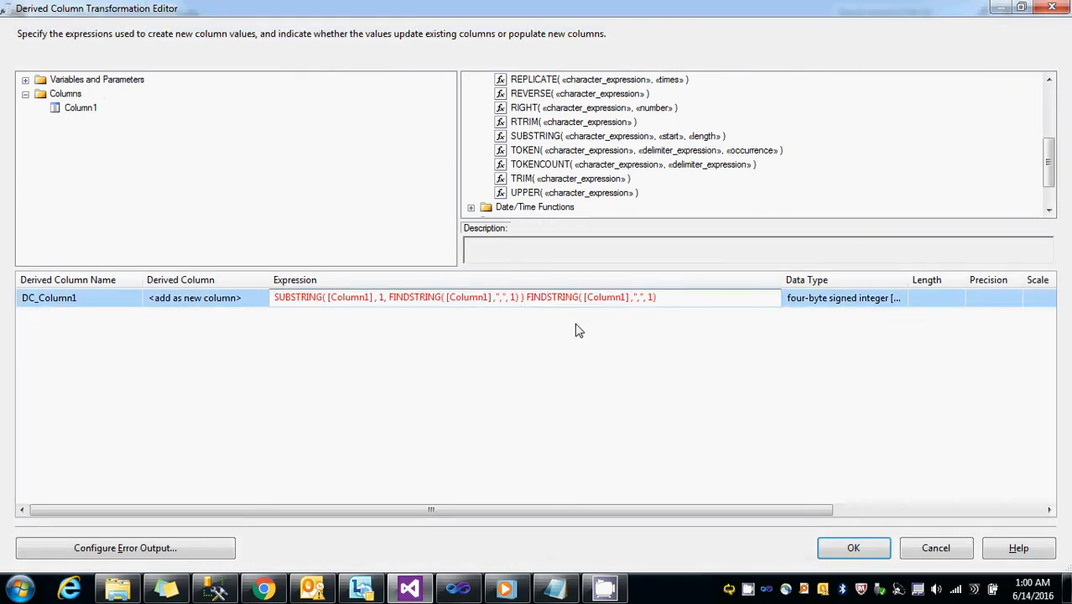
type("-1")
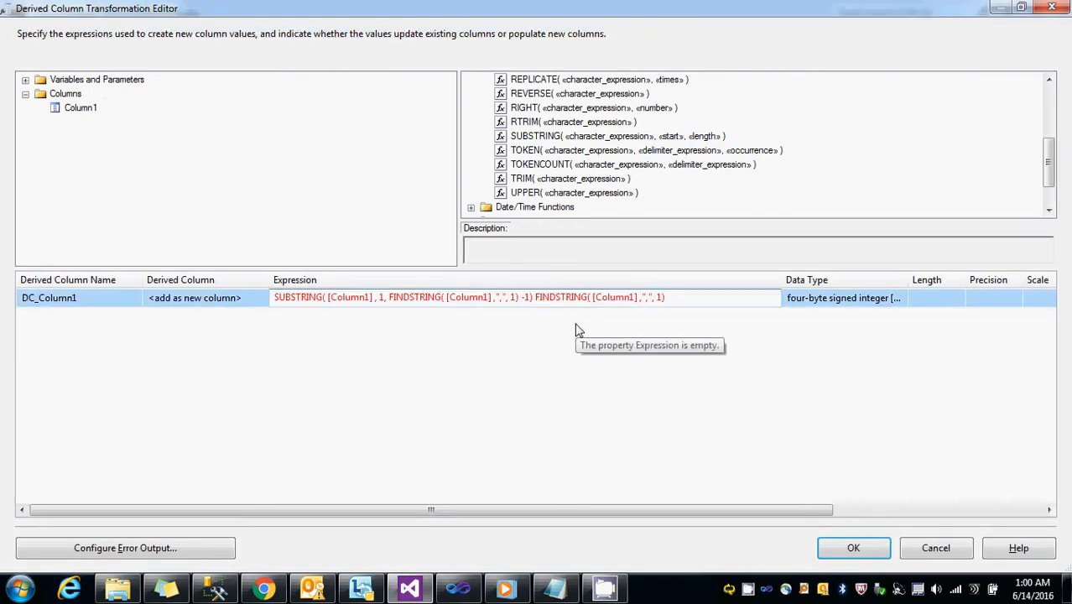
Delete the leftover FINDSTRING expression after the SUBSTRING function and commit the DC_Column1 expression.
key("shift+End")
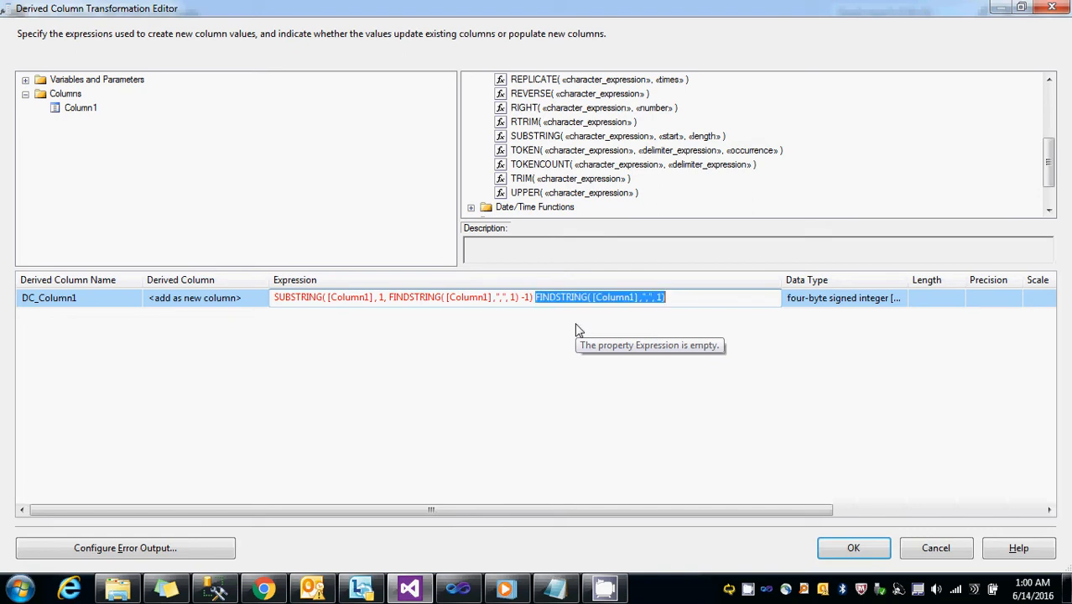
key("Delete")
key("Tab")
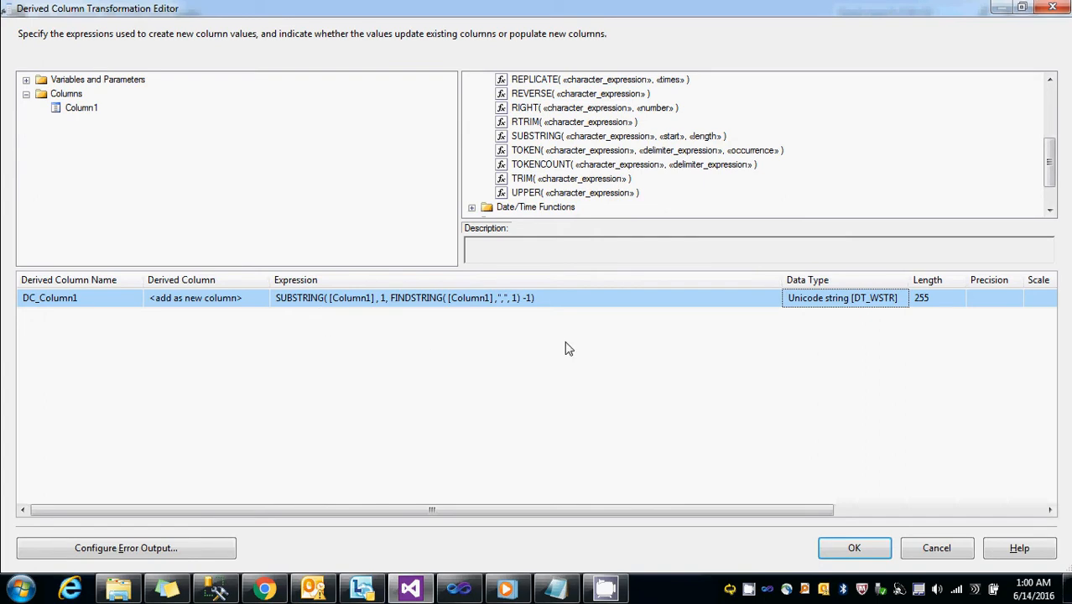
Check the second value's place in the sample data of the notes and copy the DC_Column1 expression into a new derived column row.
left_click(90, 319)
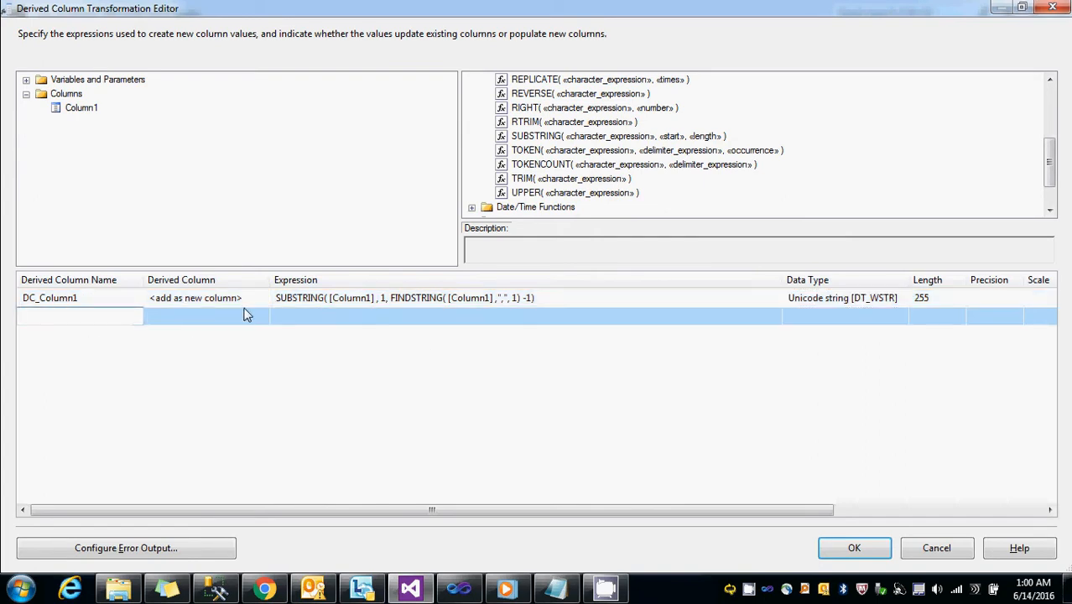
left_click(574, 298)
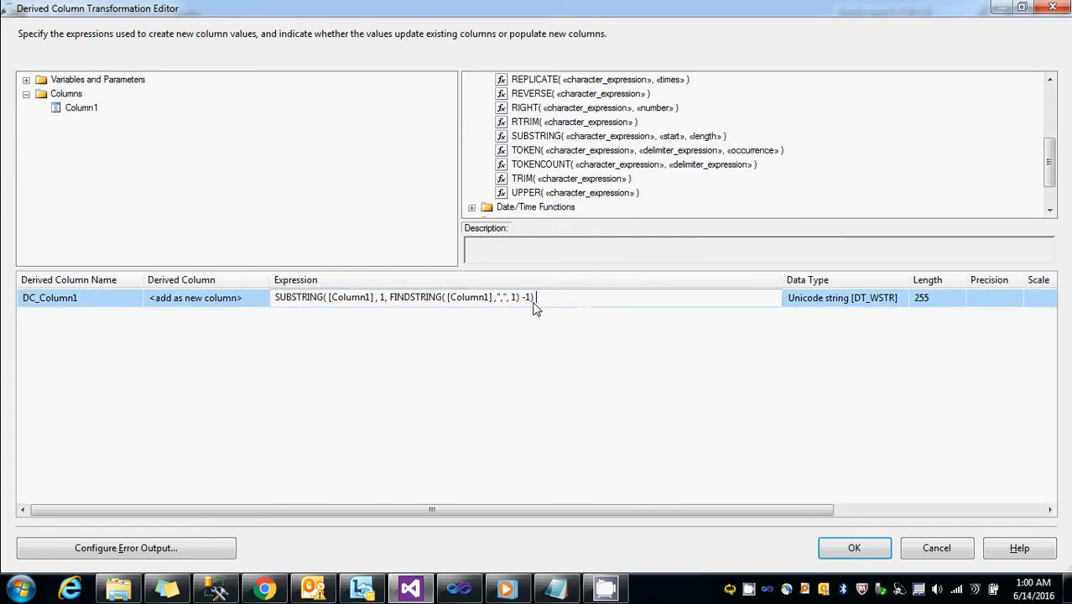
left_click_drag(573, 299, 230, 303)
left_click(556, 587)
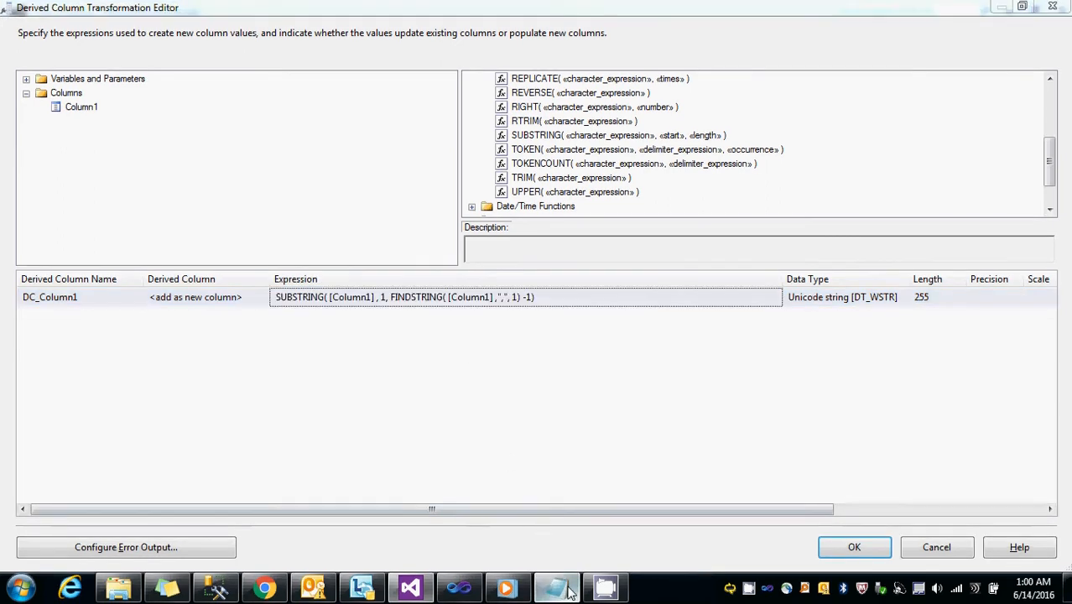
left_click(23, 162)
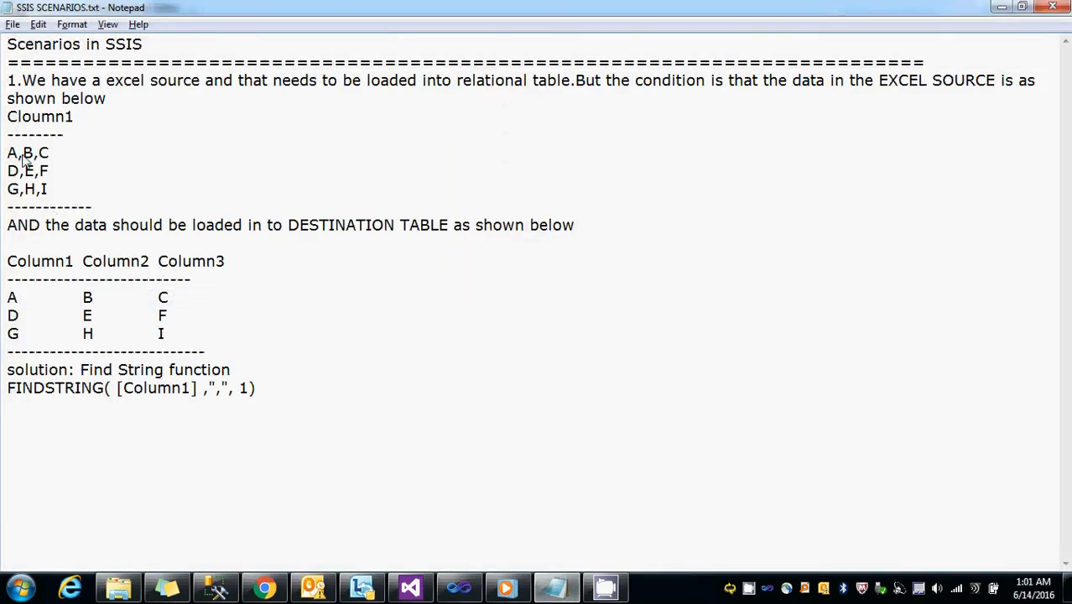
double_click(26, 160)
key("alt+Tab")
left_click(282, 298)
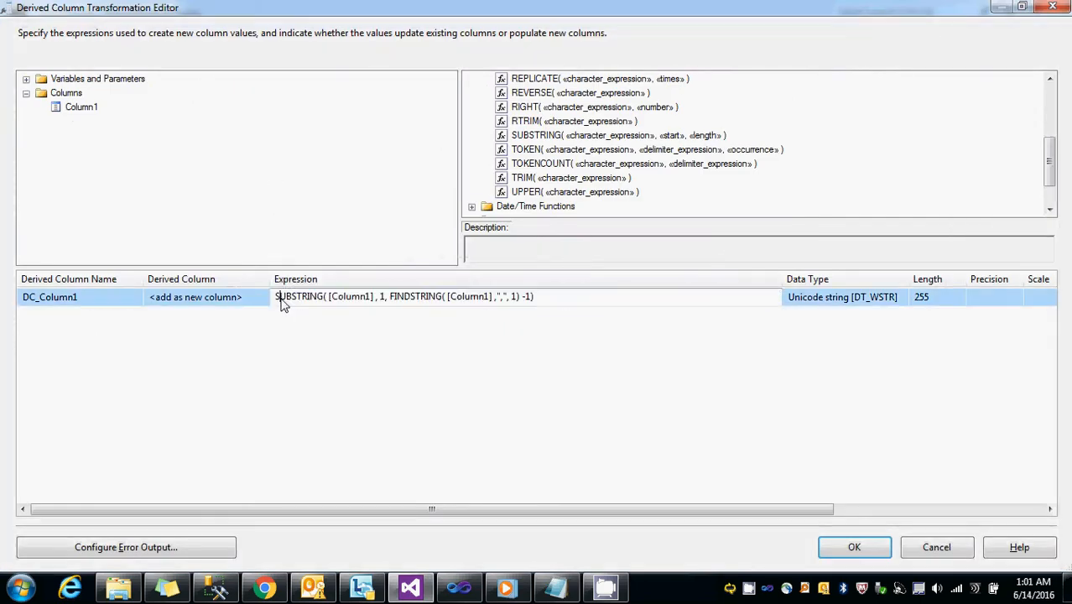
left_click(558, 299)
key("ctrl+c")
left_click(302, 323)
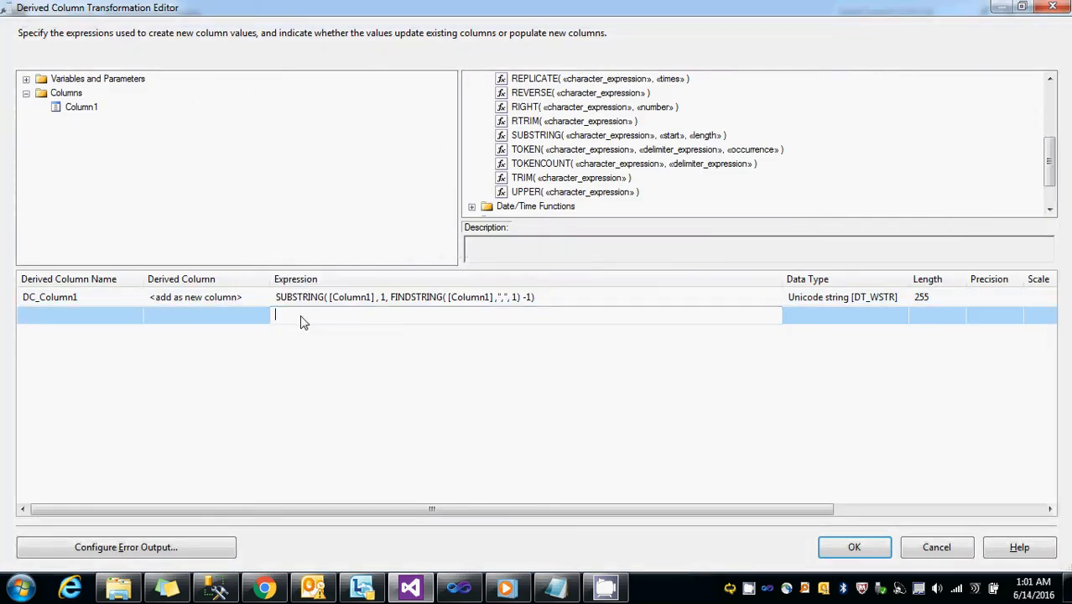
key("ctrl+v")
Rename the second derived column as DC_Column2, reusing the name of the first one.
left_click(95, 318)
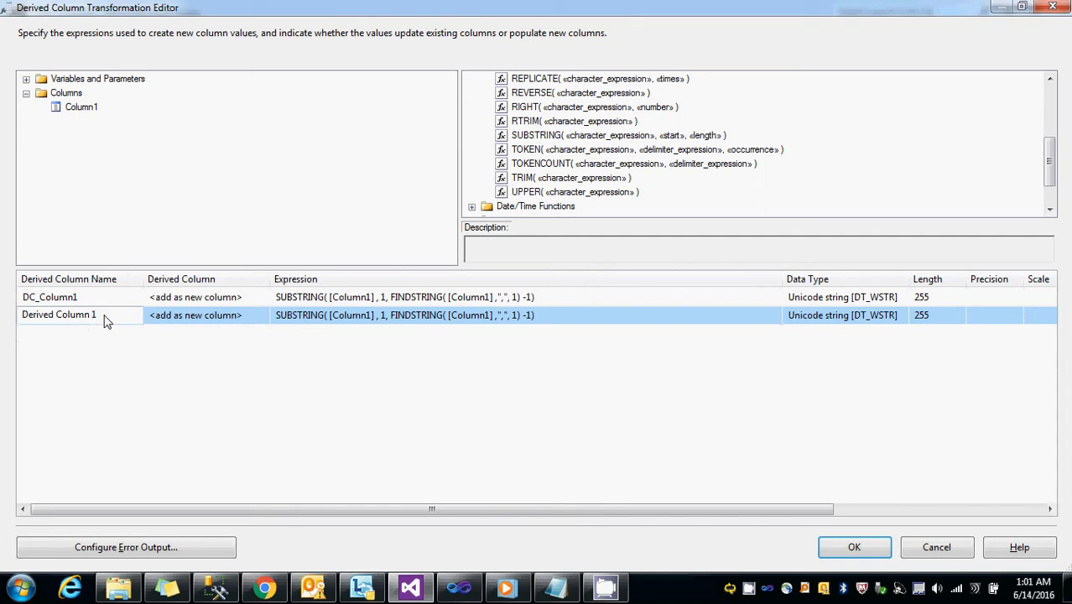
left_click(105, 322)
left_click(101, 300)
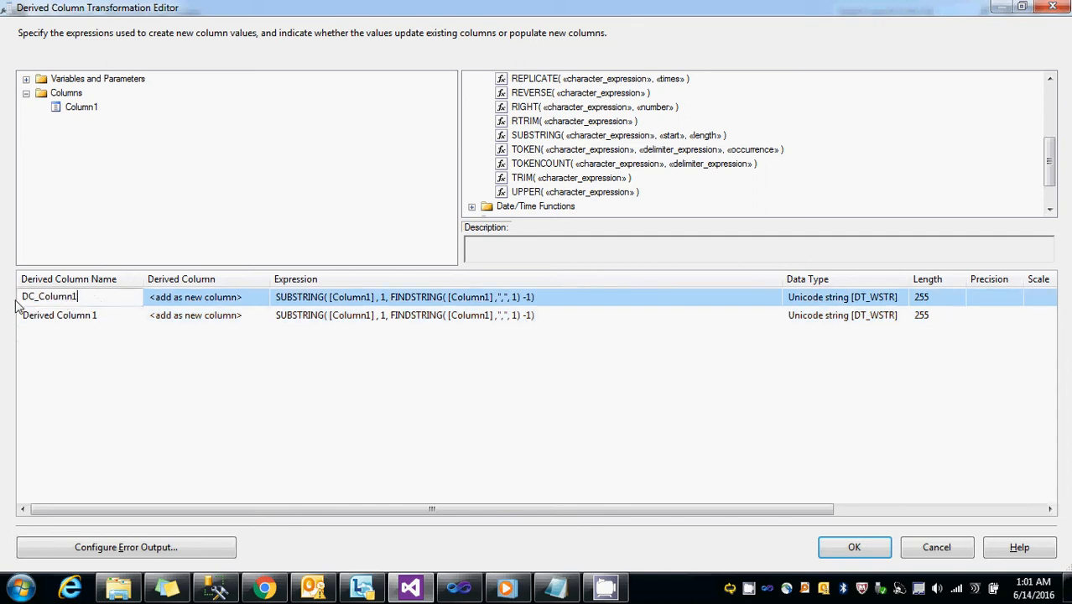
left_click(67, 300)
key("ctrl+c")
left_click(105, 321)
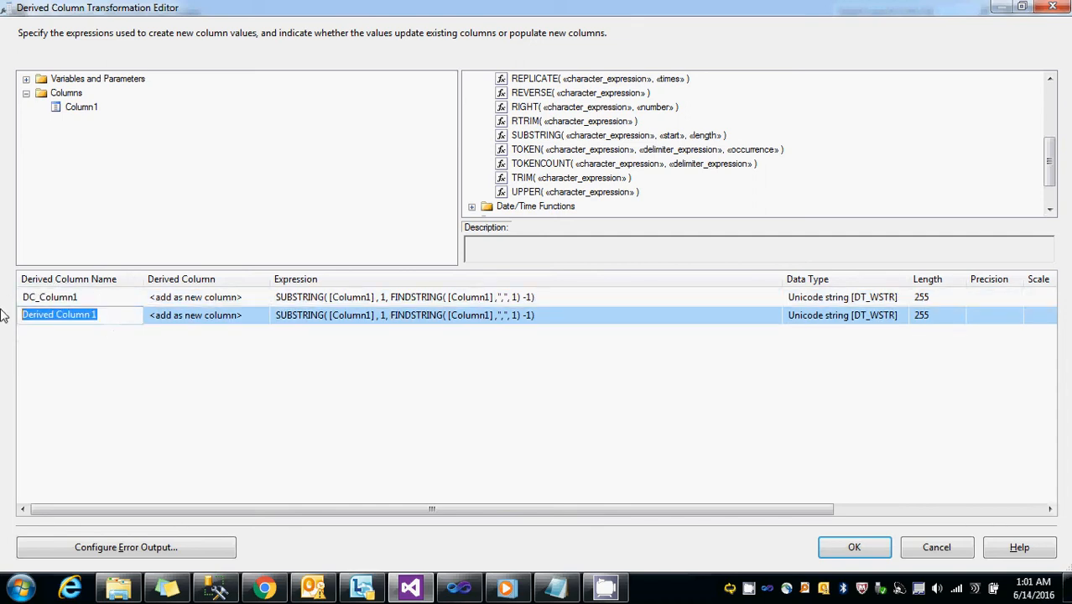
key("ctrl+v")
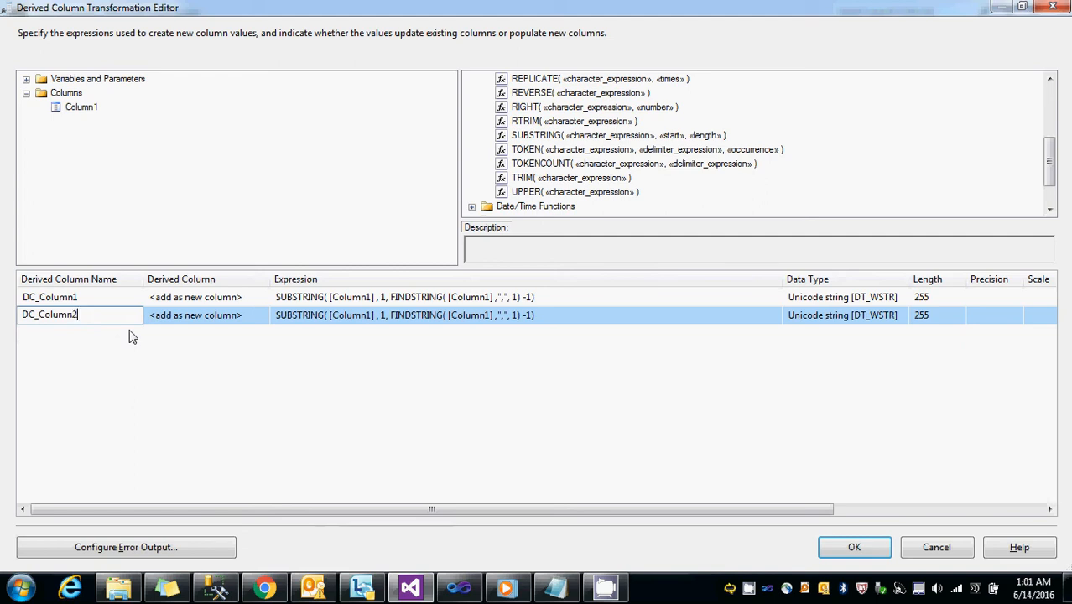
left_click(361, 334)
Replace the start argument of the DC_Column2 SUBSTRING with FINDSTRING( [Column1] ,",", 1) +1.
left_click(286, 316)
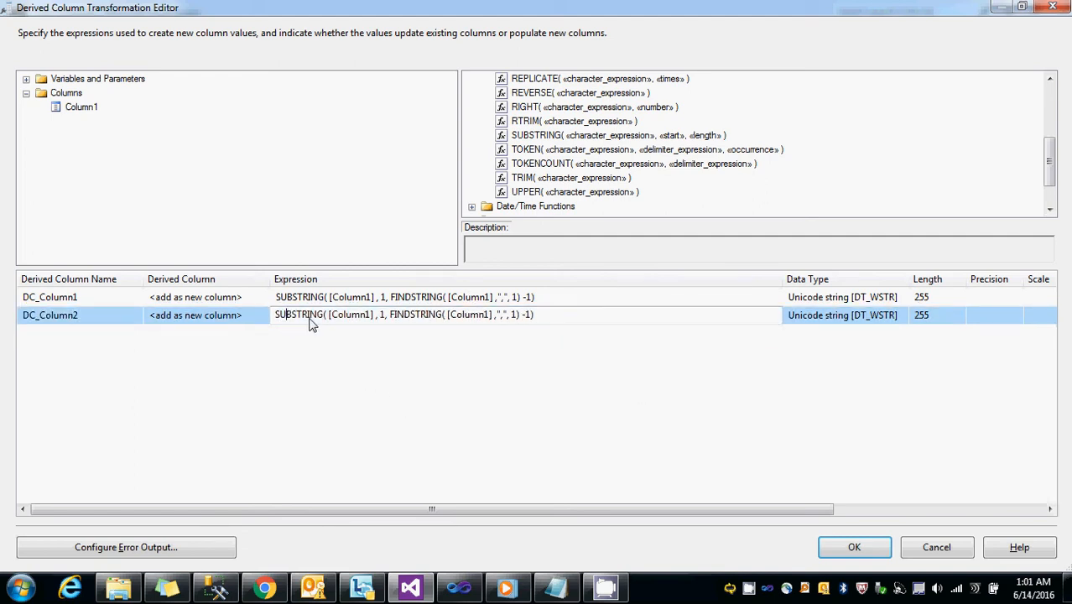
left_click(392, 302)
left_click_drag(392, 303, 528, 301)
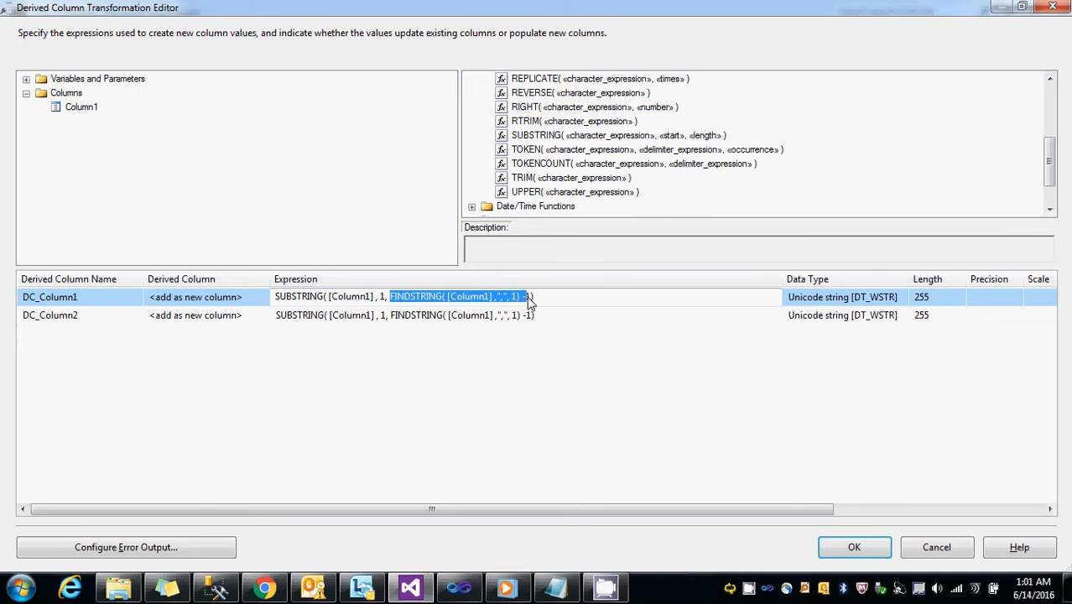
left_click(391, 319)
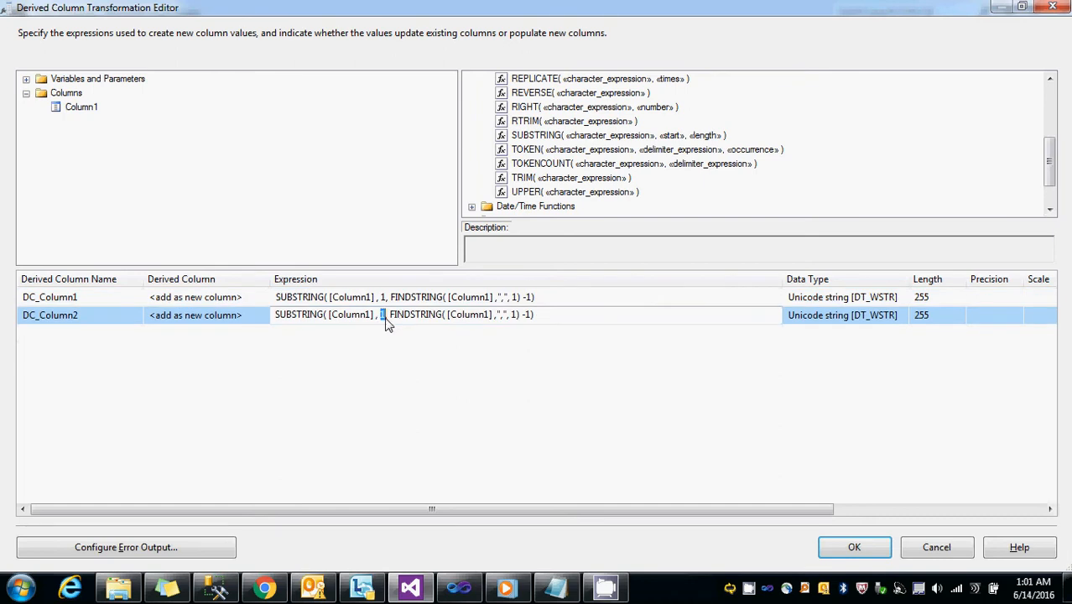
double_click(384, 316)
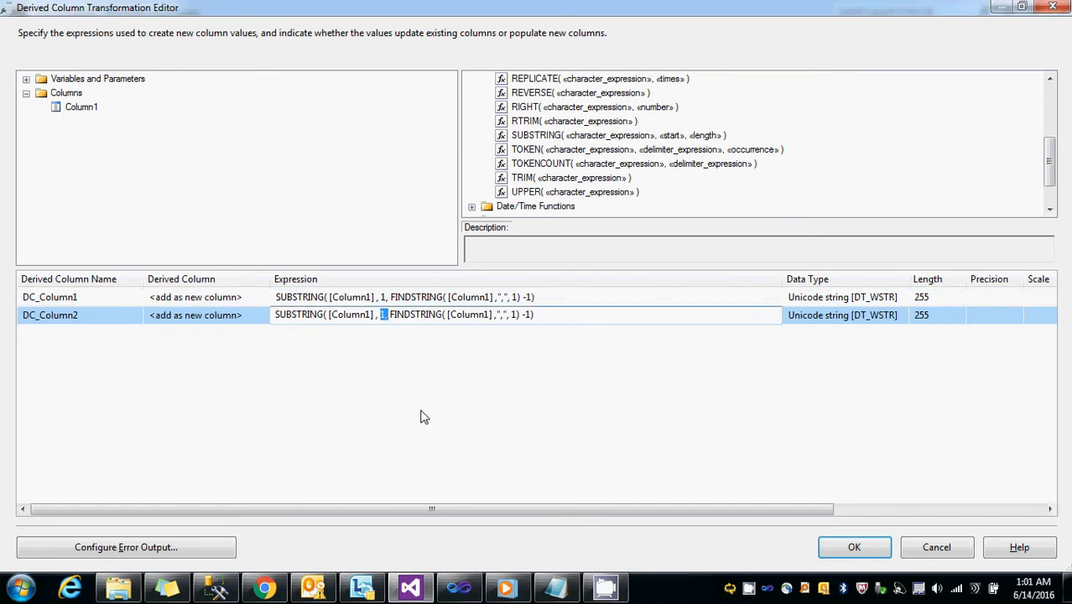
key("Delete")
type("FINDSTRING( [Column1] ,\",\", 1) -1")
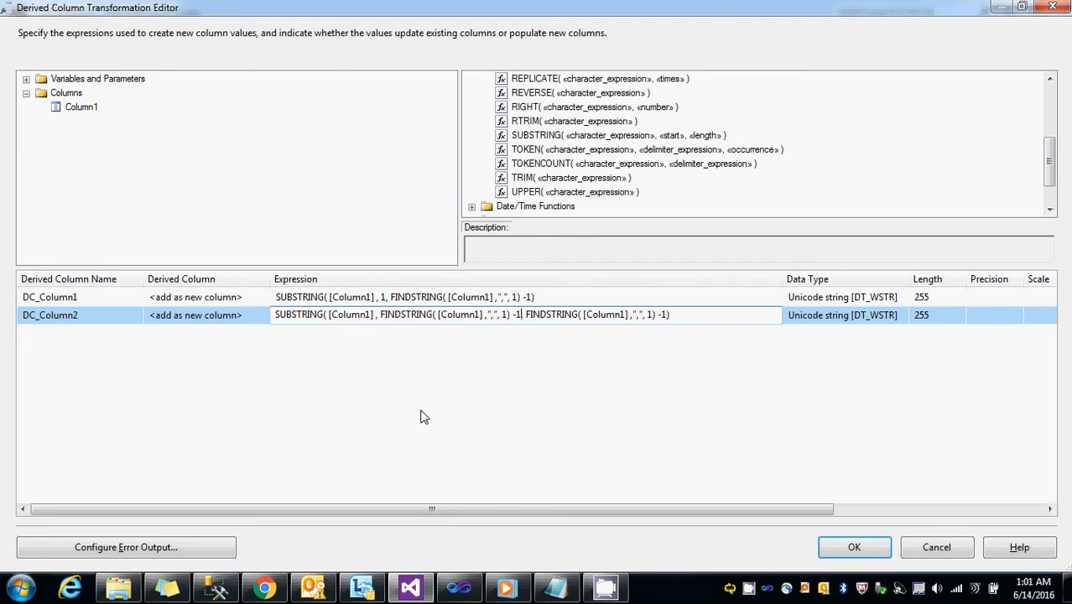
key("BackSpace")
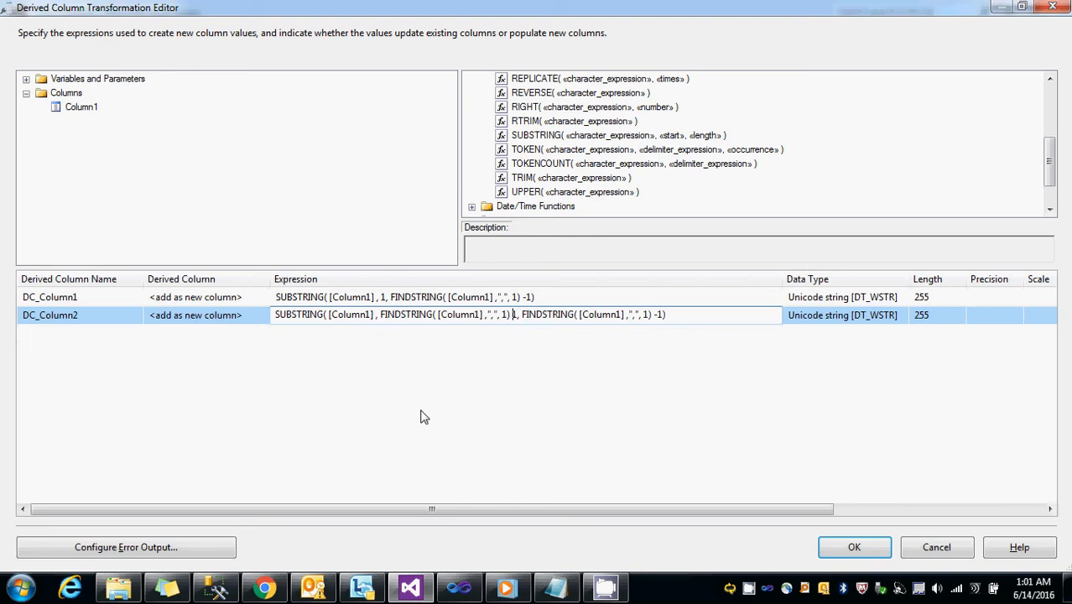
type("+1")
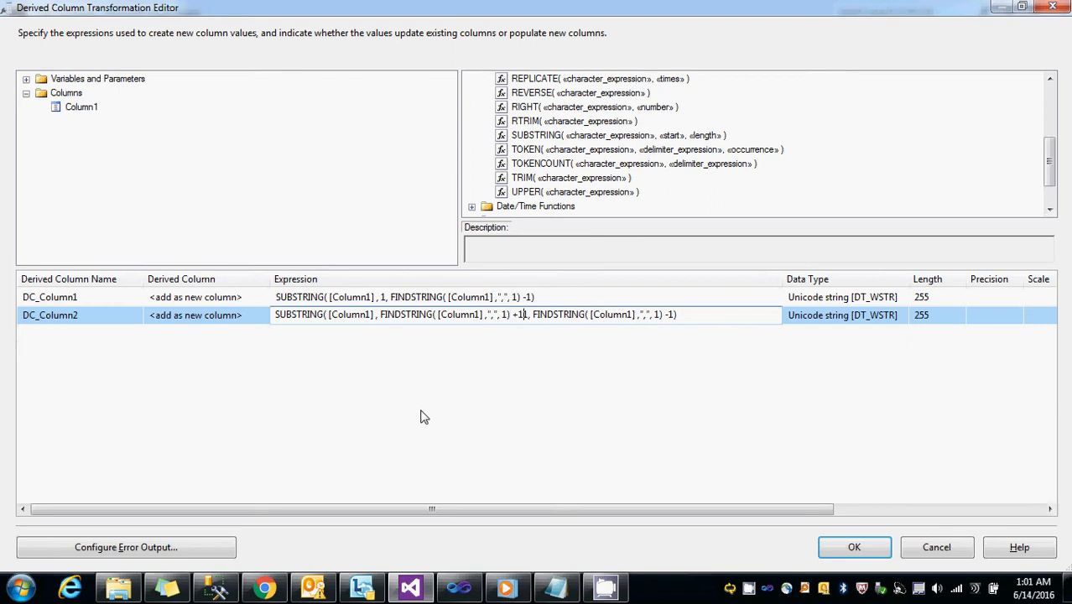
key("BackSpace")
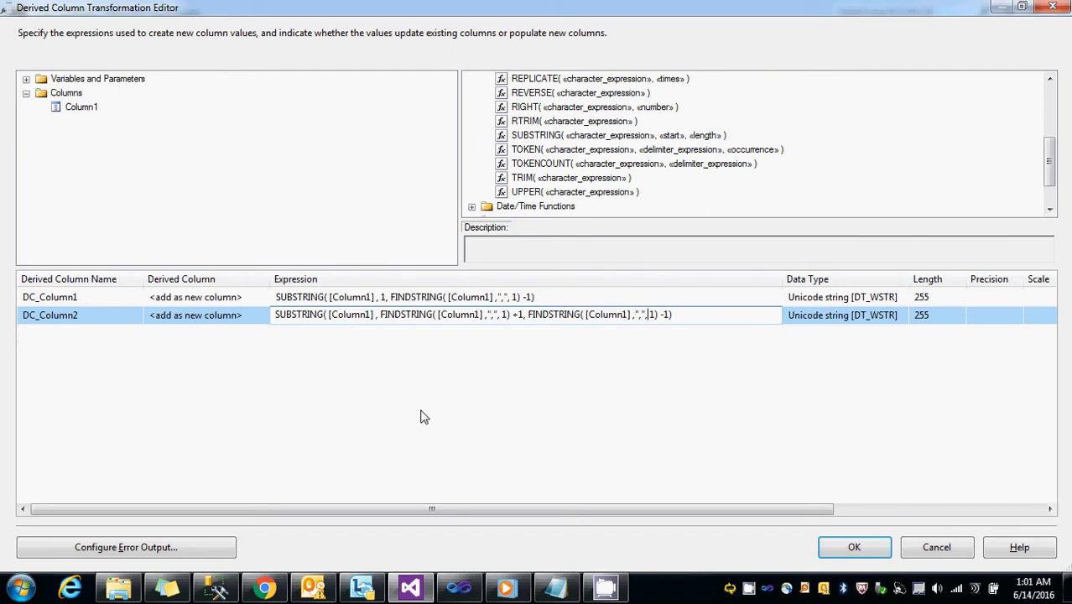
Set the occurrence in the length argument's FINDSTRING to 2 and commit the DC_Column2 expression.
key("BackSpace")
type("2")
key("Tab")
key("Tab")
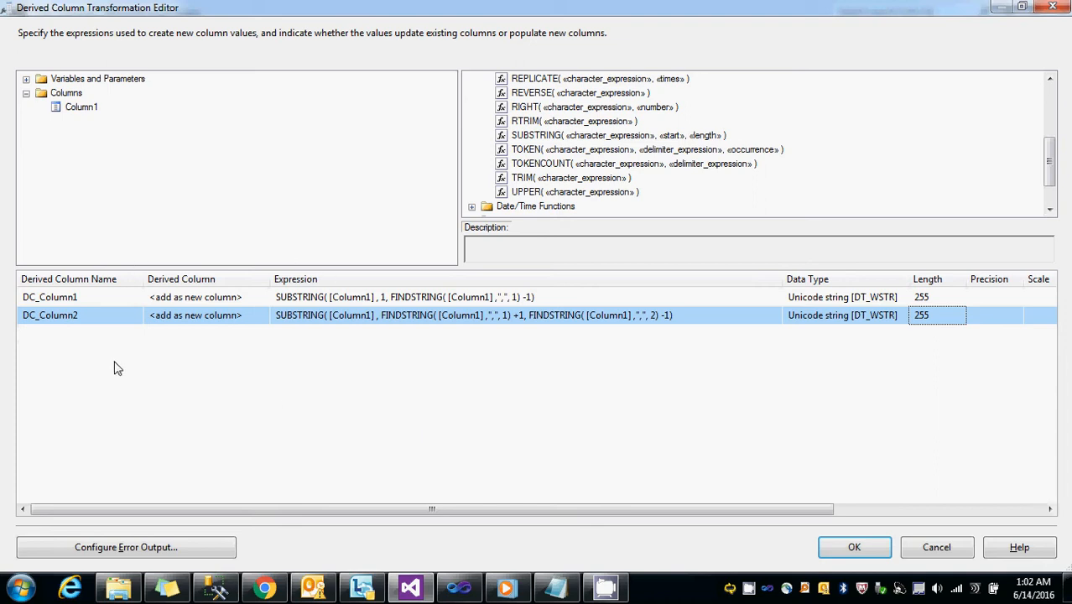
Add a third derived column named DC_Column3, based on the copied DC_Column2 name.
left_click(94, 339)
left_click(103, 319)
double_click(102, 319)
key("ctrl+c")
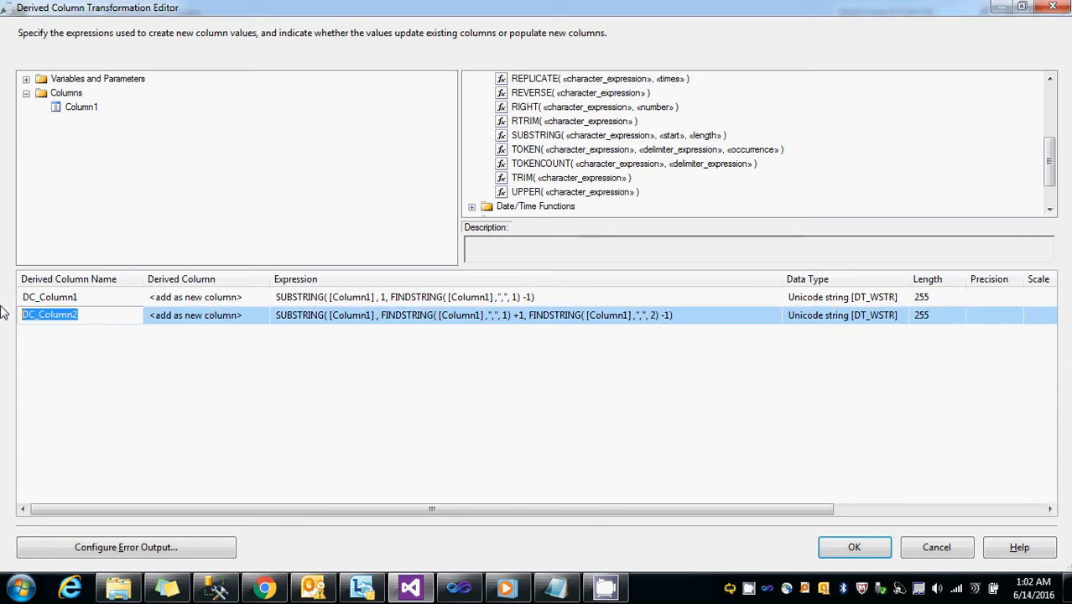
left_click(94, 337)
key("ctrl+v")
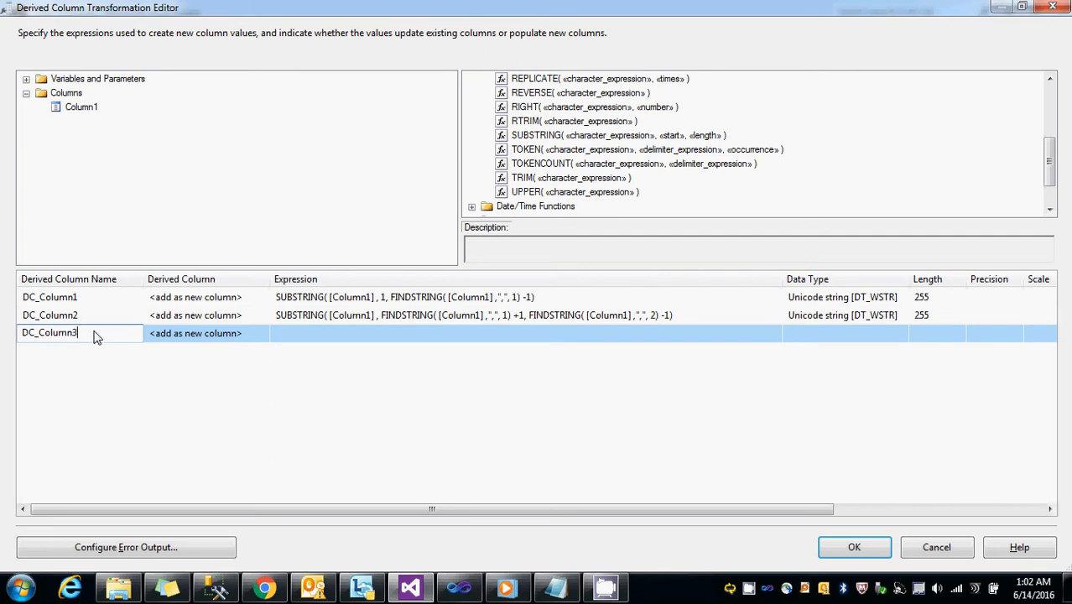
left_click(404, 352)
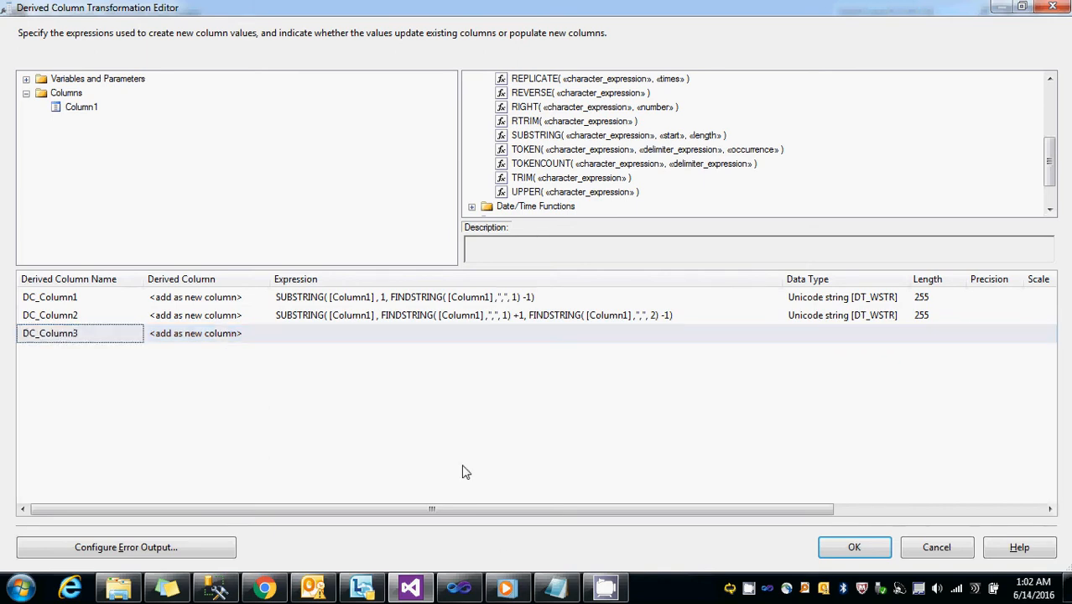
Check the second comma's place in the sample data of the notes and copy the DC_Column2 expression into DC_Column3.
left_click(554, 584)
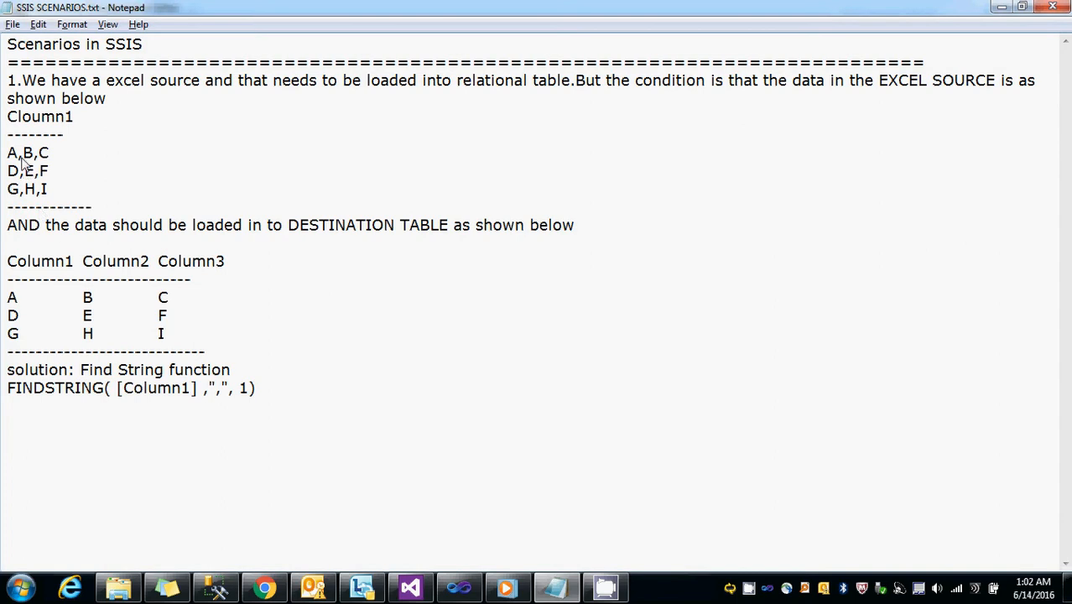
left_click_drag(38, 155, 2, 163)
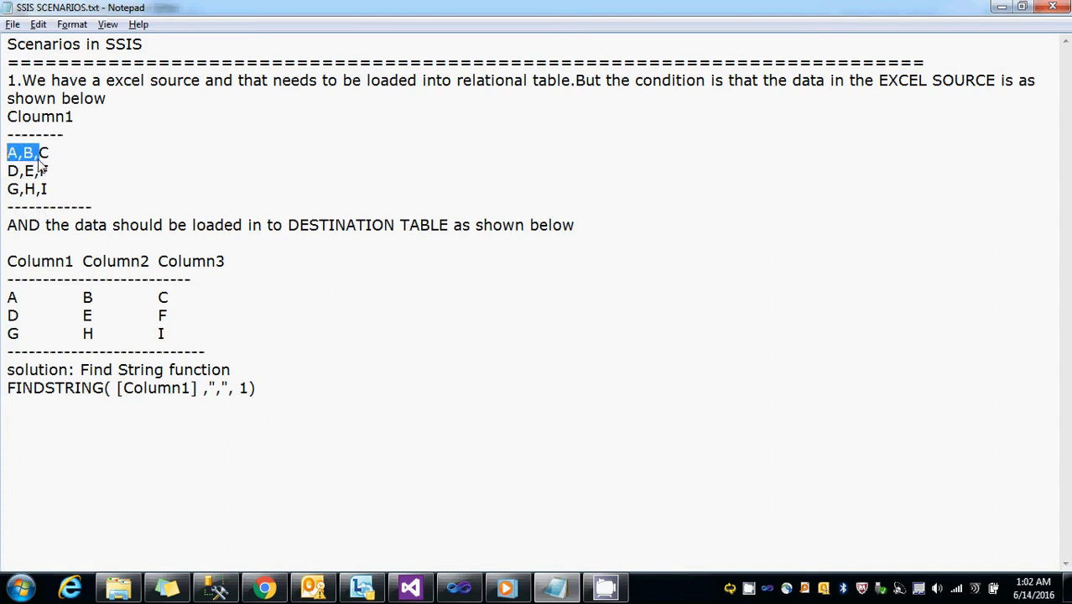
left_click(42, 161)
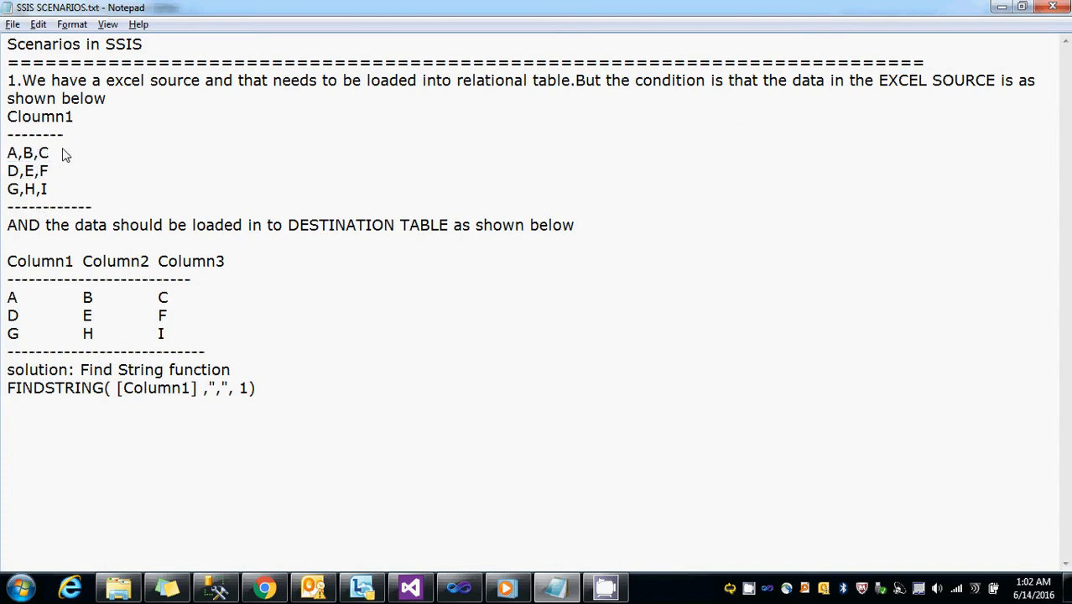
key("alt+Tab")
left_click(294, 317)
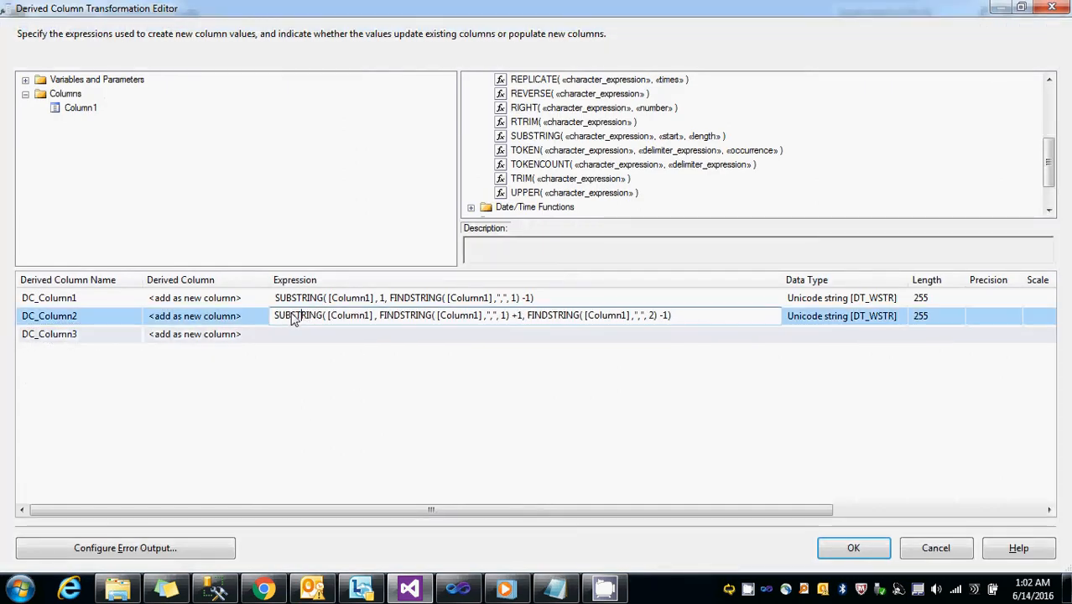
left_click_drag(275, 317, 689, 301)
key("ctrl+c")
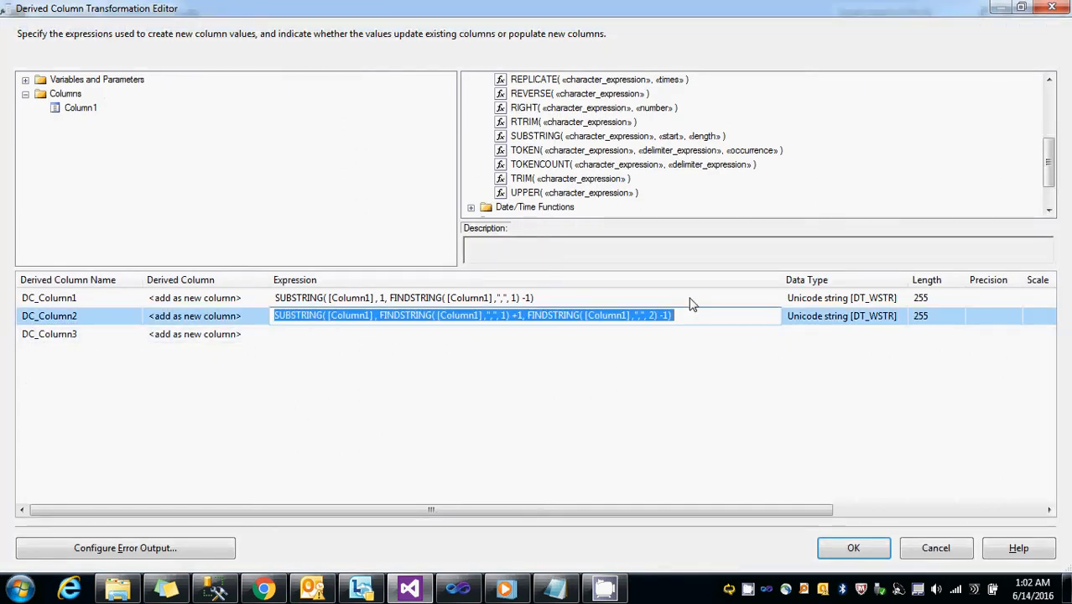
left_click(509, 350)
left_click(507, 336)
key("ctrl+v")
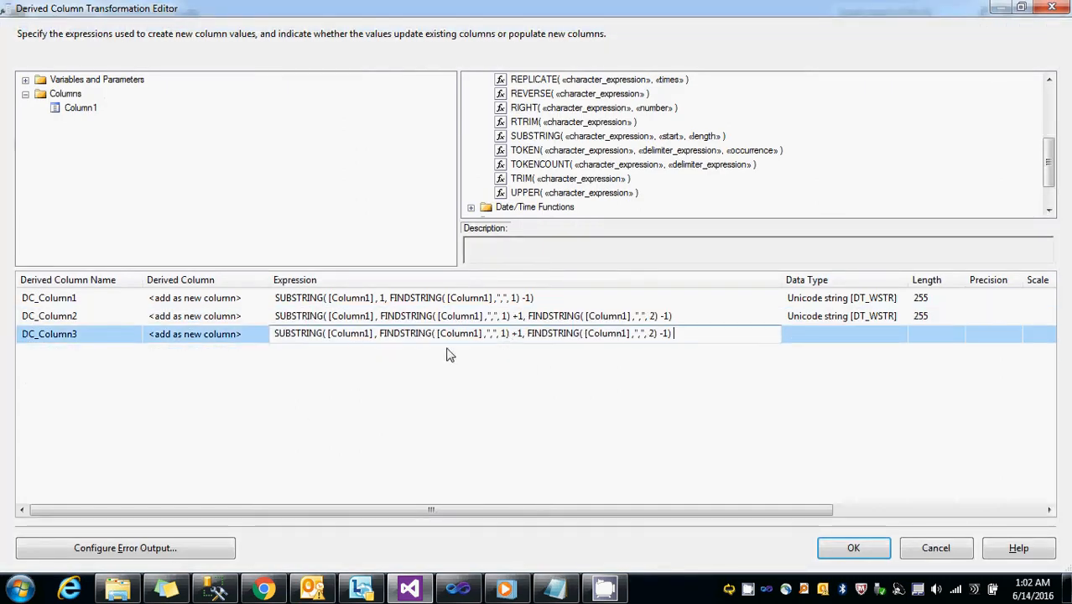
Change the DC_Column3 start argument to FINDSTRING( [Column1] ,",", 2)+1 and leave the length argument empty.
left_click_drag(383, 336, 523, 337)
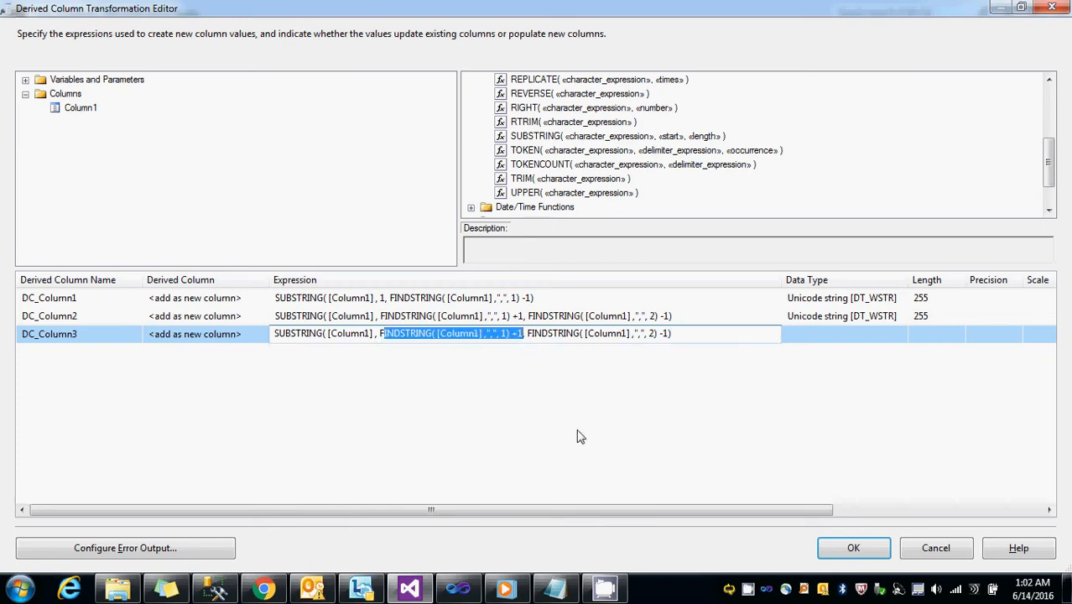
key("Delete")
key("BackSpace")
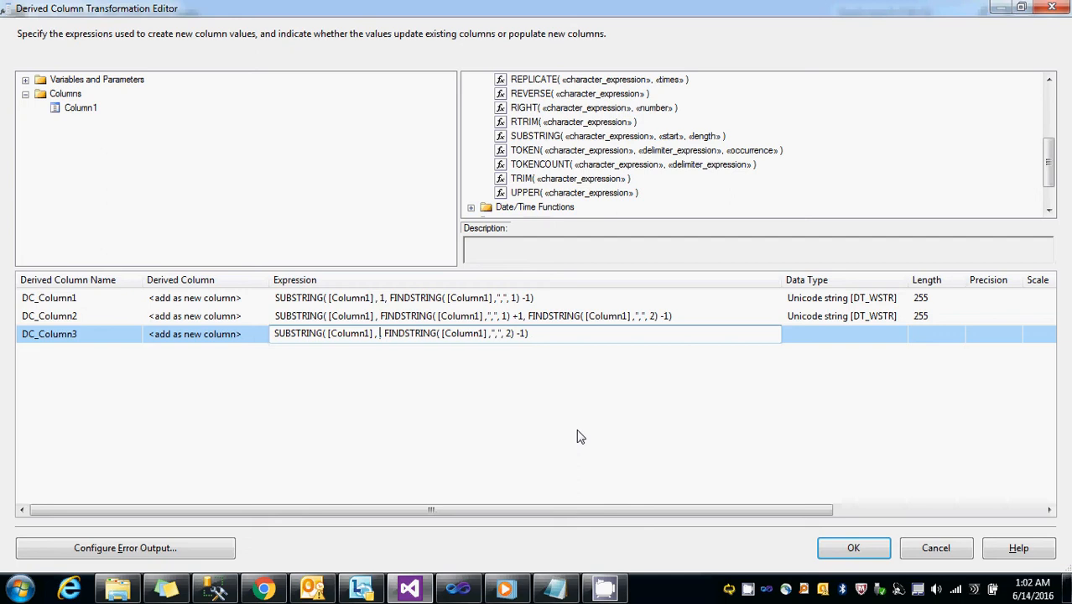
key("BackSpace")
key("BackSpace")
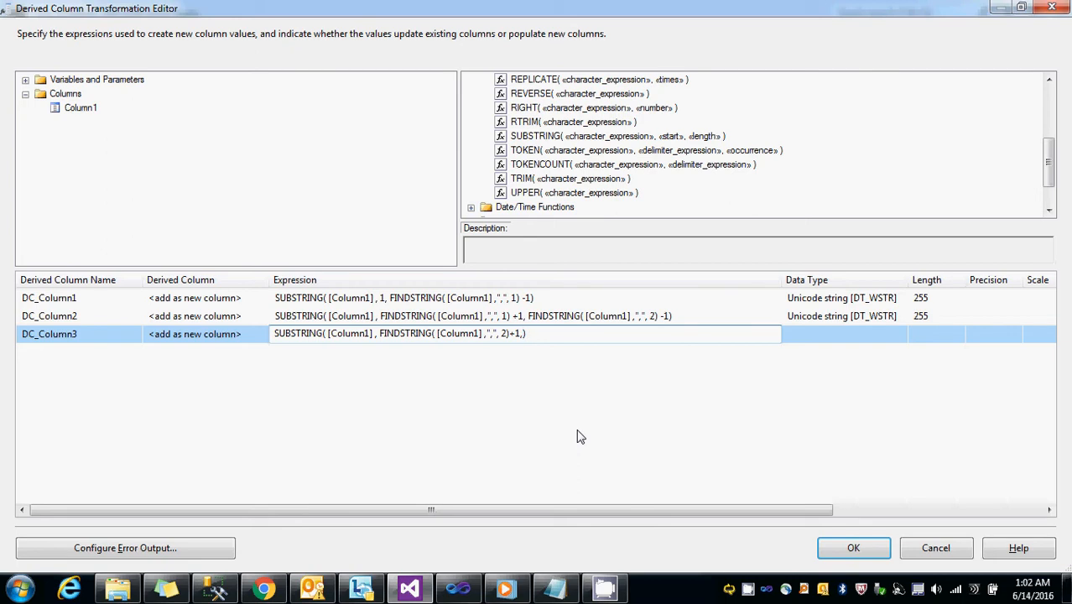
Insert the LEN function of Column1 as the SUBSTRING length argument and commit the DC_Column3 expression.
left_click(858, 139)
scroll(858, 139, "up", 3)
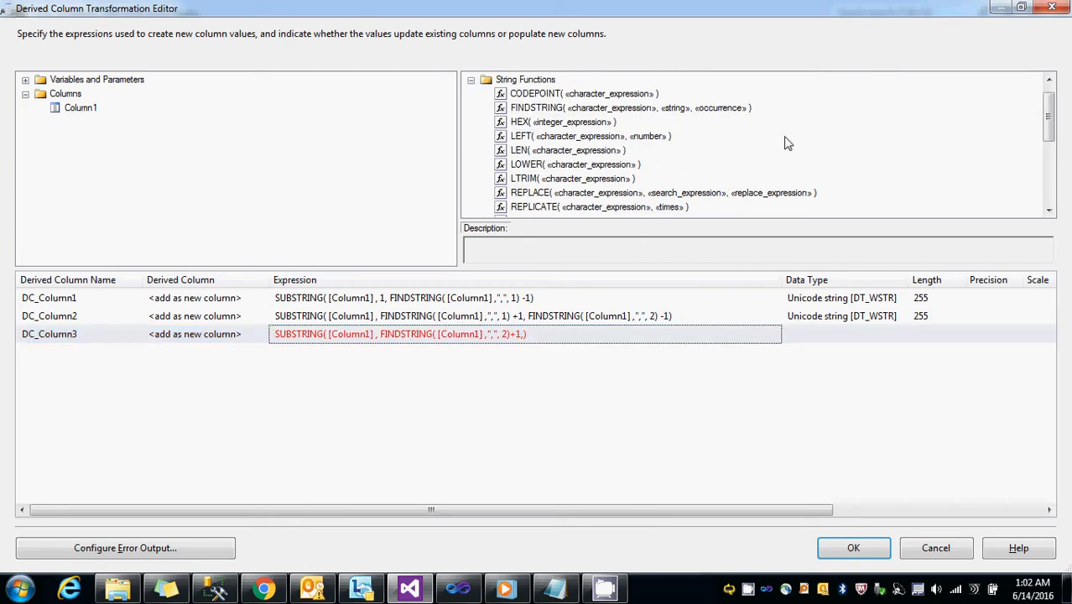
left_click_drag(501, 151, 643, 340)
left_click(561, 340)
key("Delete")
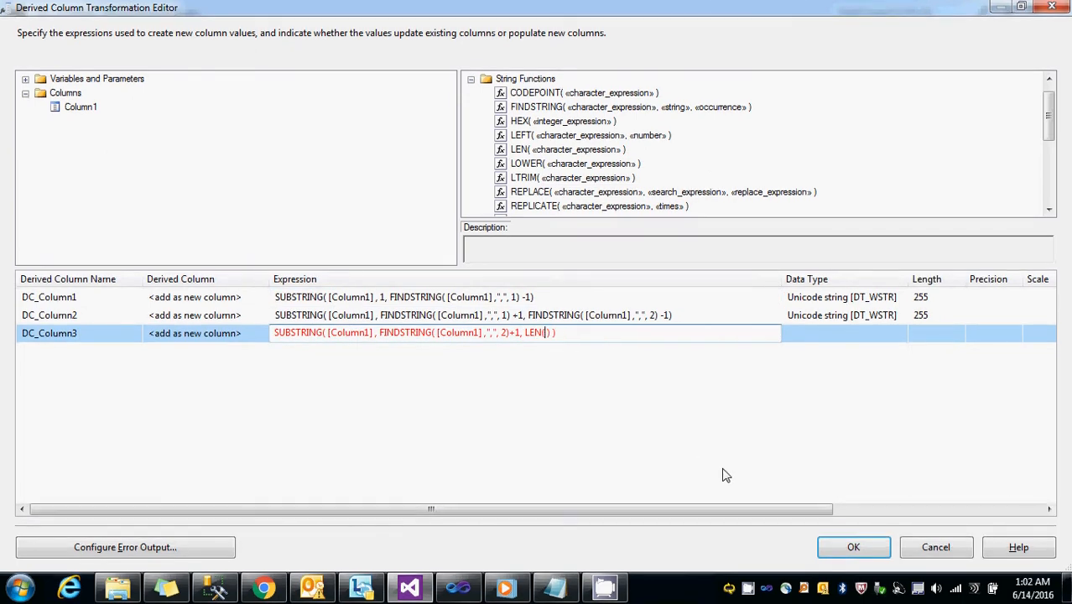
left_click_drag(81, 108, 549, 345)
left_click(617, 403)
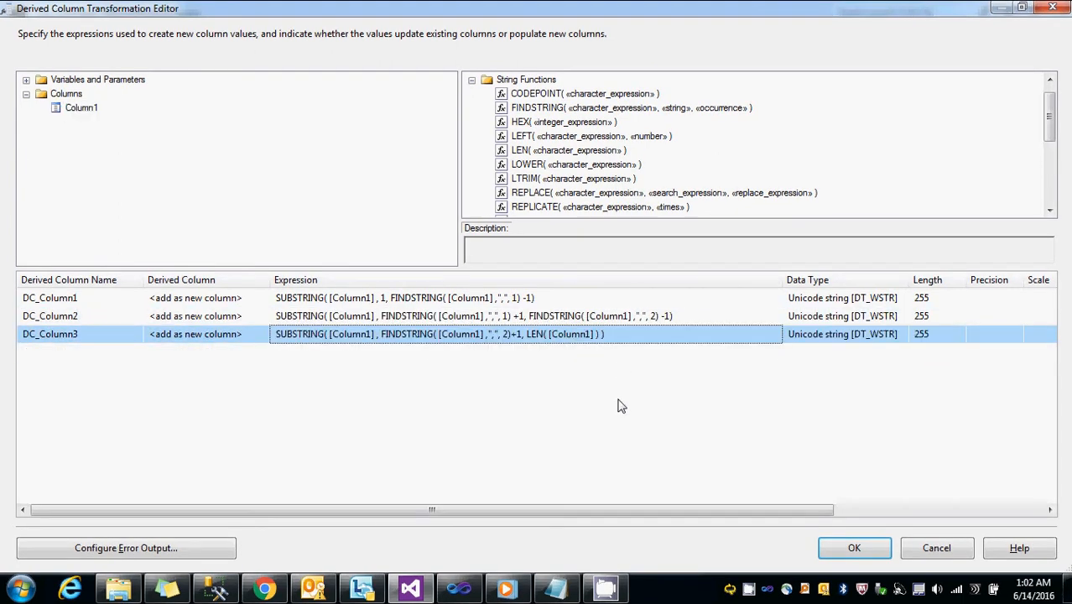
key("Tab")
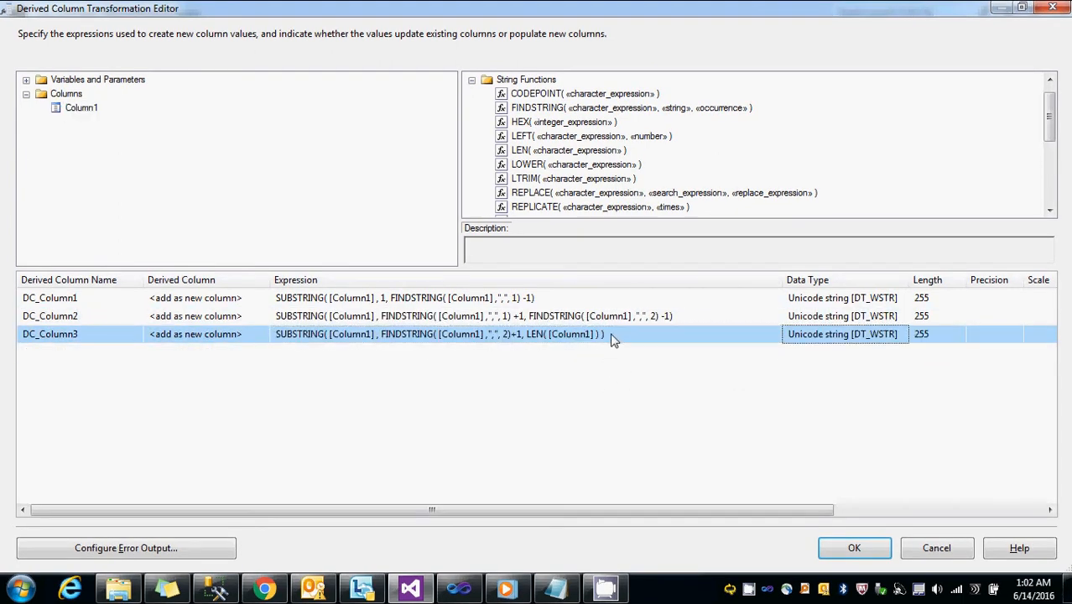
Accept the three derived column expressions and close the Derived Column editor.
left_click(854, 547)
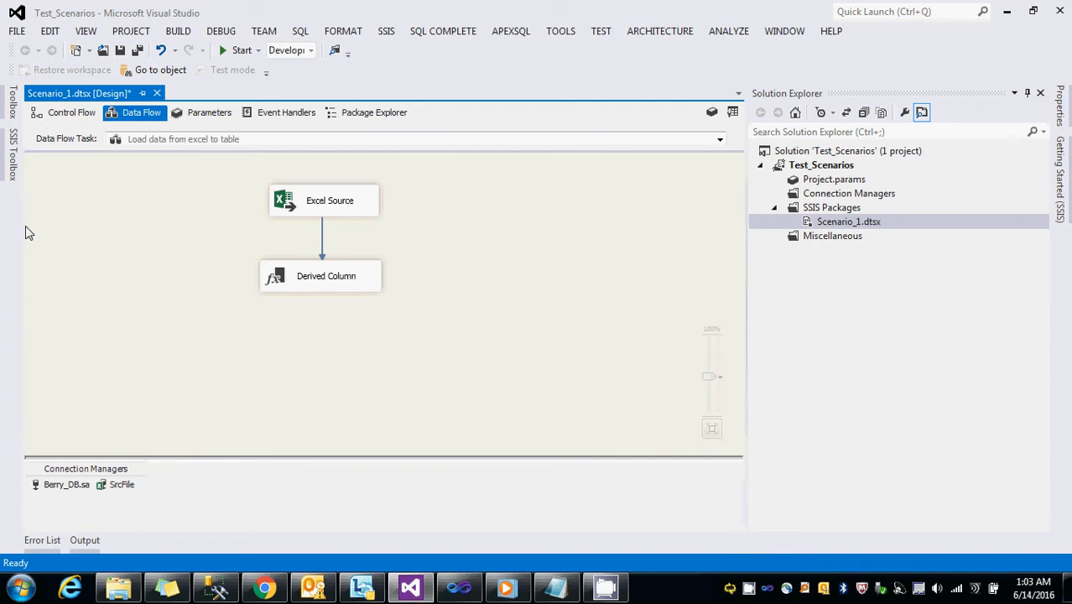
left_click(12, 155)
scroll(160, 243, "down", 3)
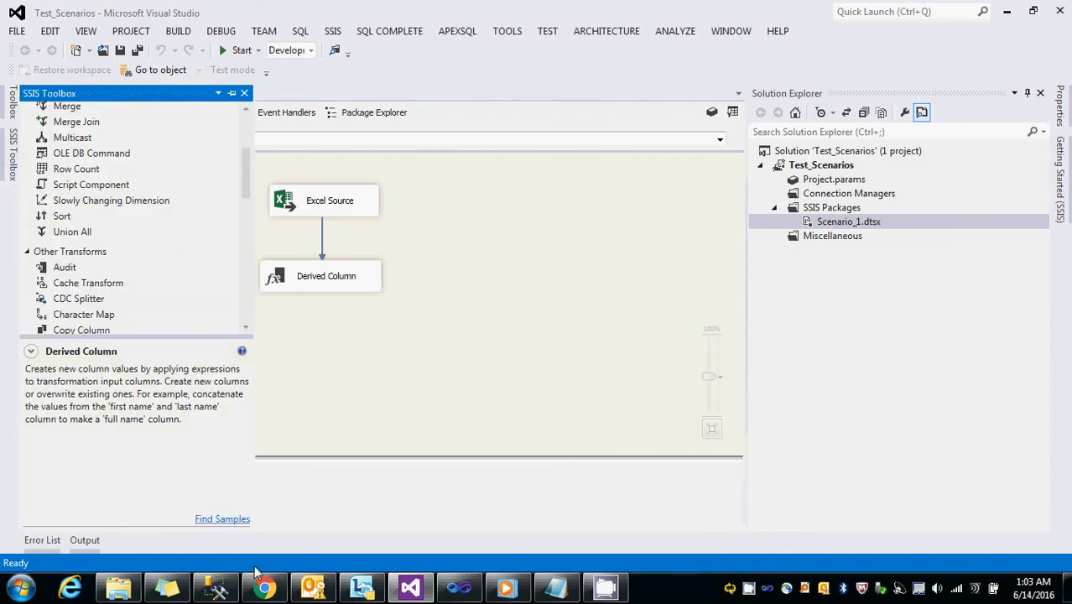
Switch to SQL Server Management Studio, run the SELECT query on dbo.tbl_LoadExcelData, and return to Visual Studio.
left_click(216, 589)
left_click_drag(256, 206, 5, 207)
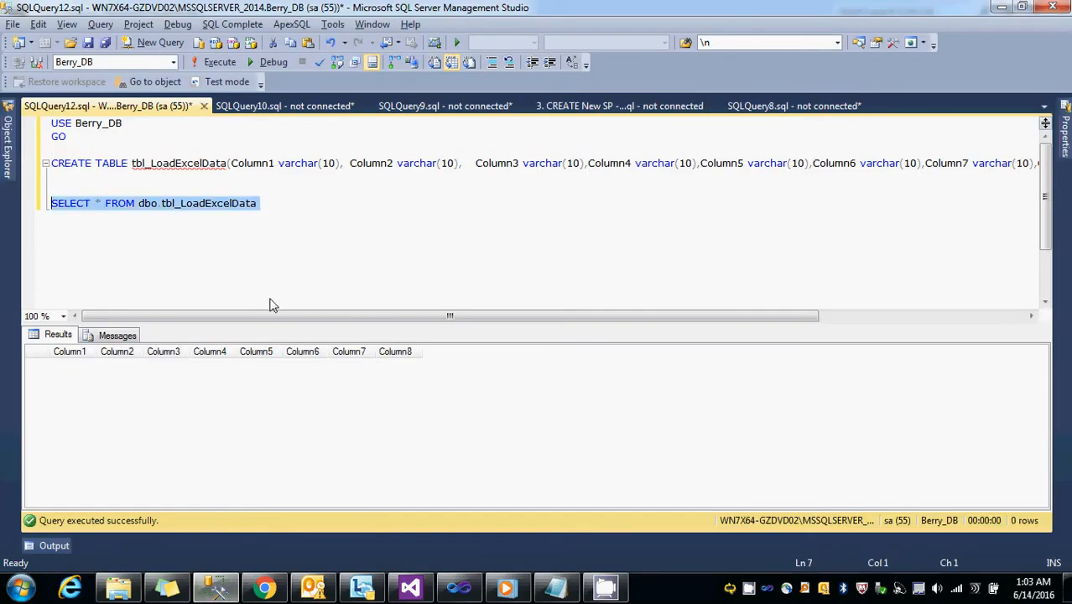
key("F5")
key("alt+Tab")
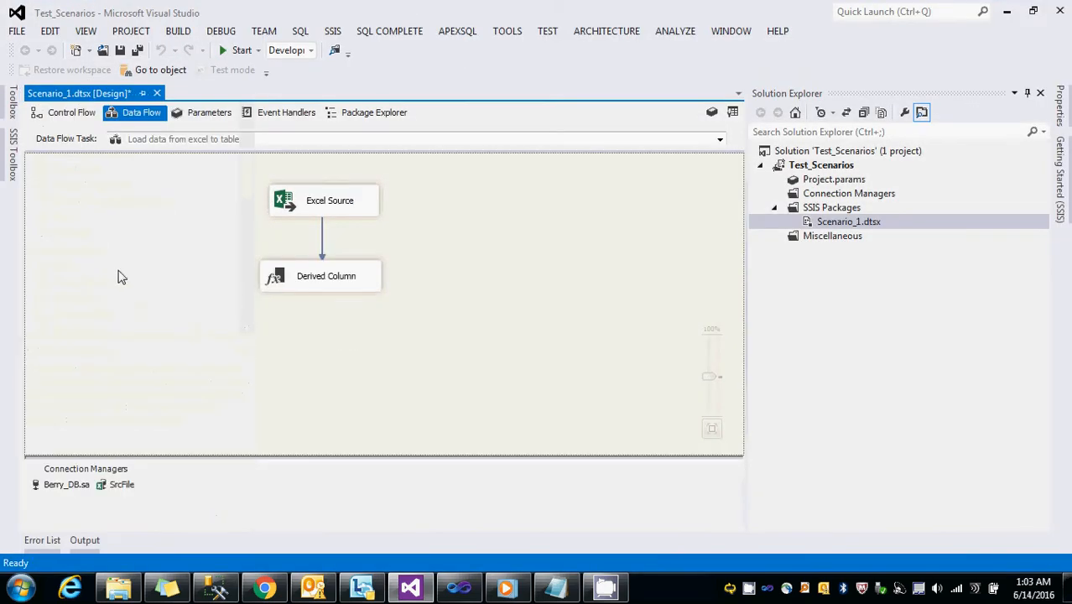
Add an OLE DB Destination below the Derived Column and connect the Derived Column's output to it.
left_click(12, 155)
scroll(164, 264, "down", 10)
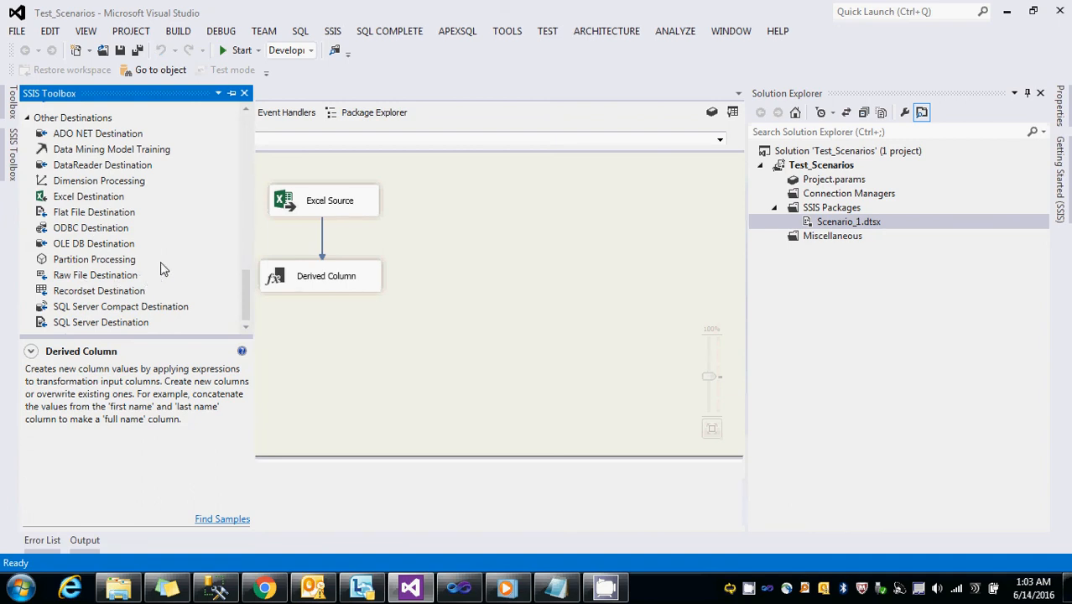
scroll(151, 261, "up", 8)
scroll(154, 263, "down", 4)
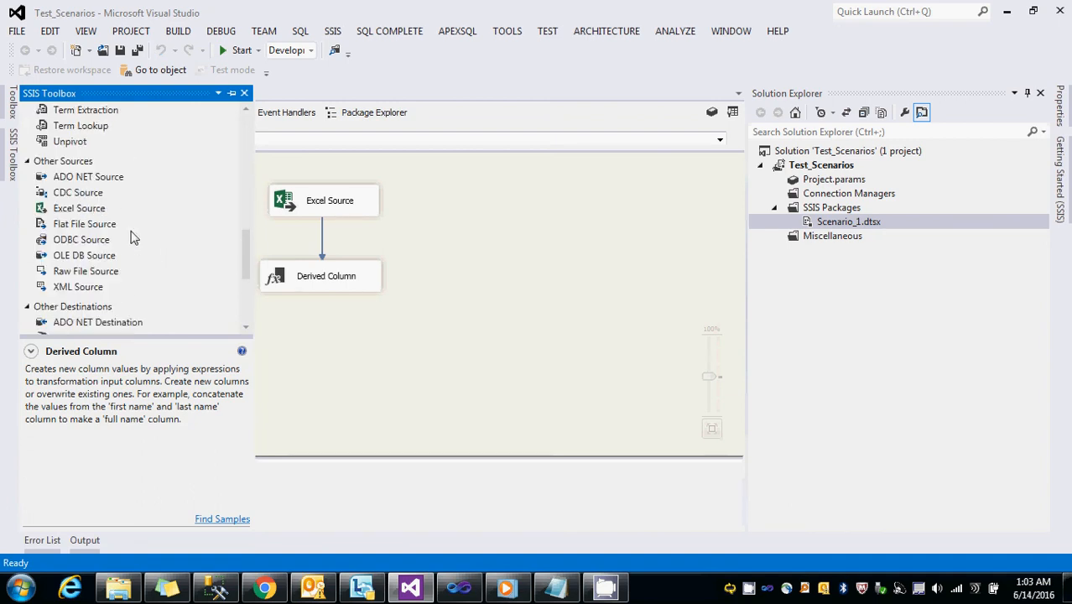
scroll(127, 239, "down", 4)
left_click(137, 247)
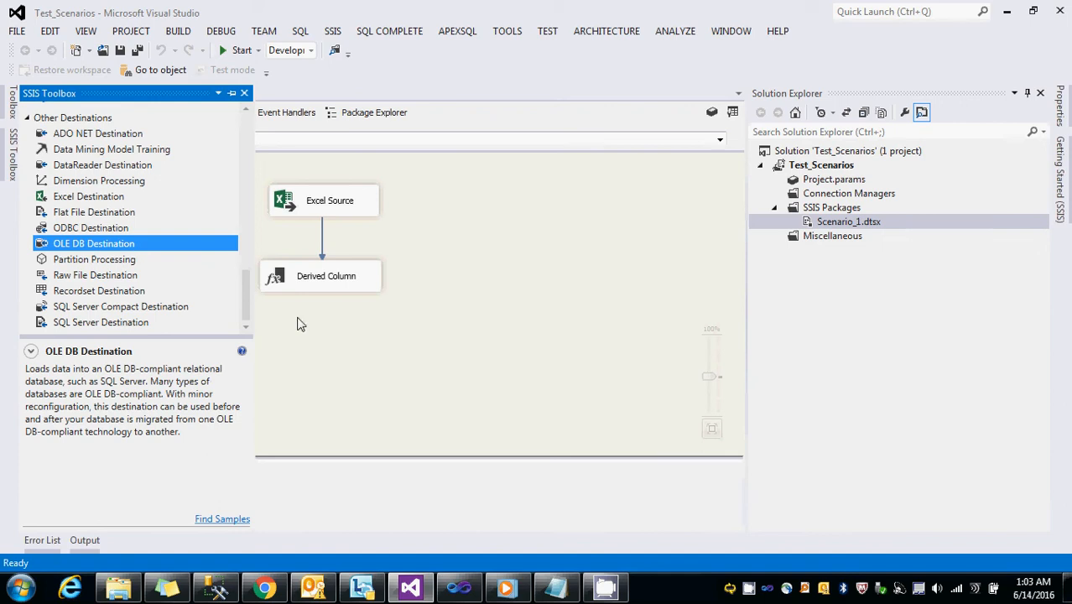
left_click_drag(301, 323, 325, 360)
left_click(309, 287)
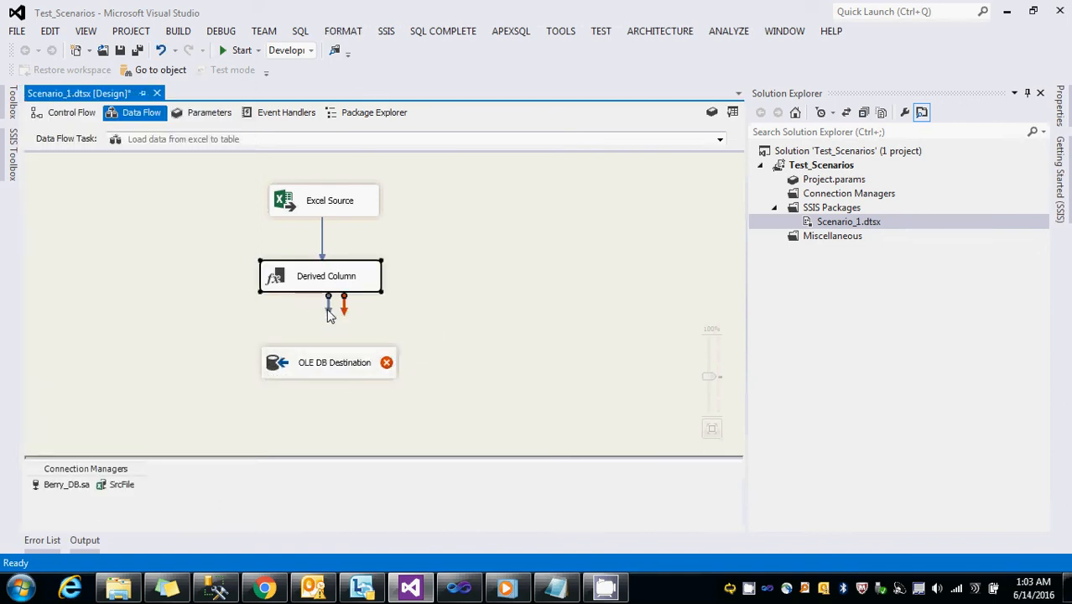
left_click_drag(328, 312, 287, 371)
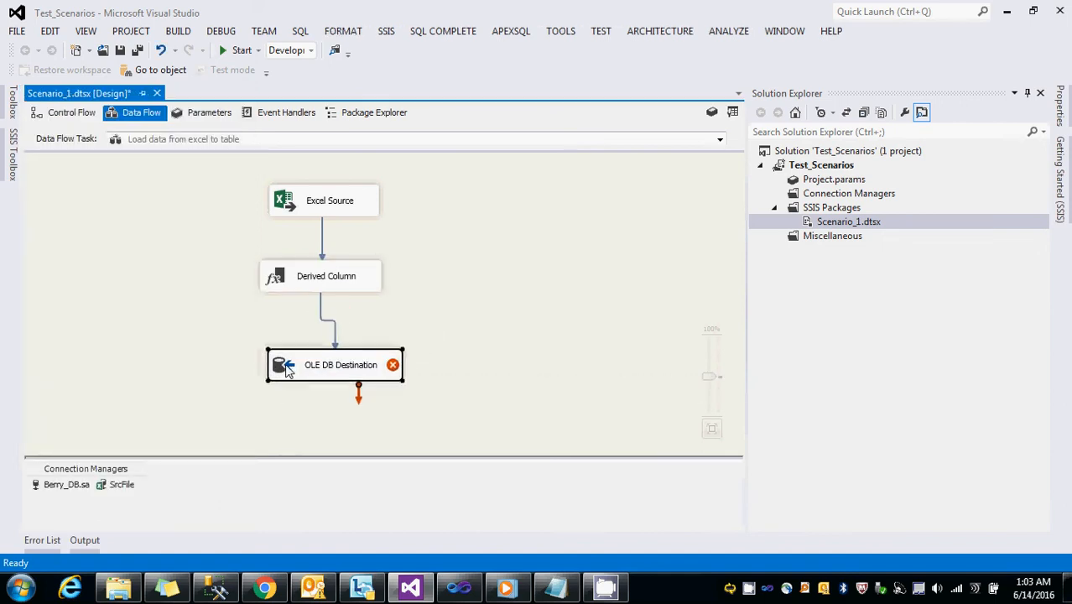
Set the OLE DB Destination's data access mode to Table or view and its table to [dbo].[tbl_LoadExcelData].
double_click(287, 371)
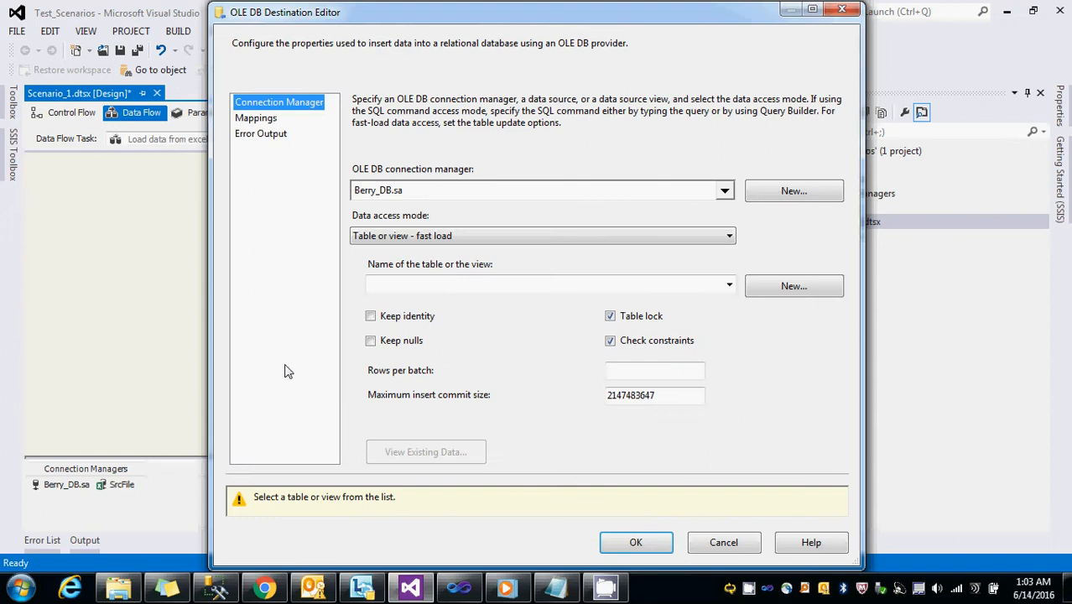
left_click(530, 238)
left_click(470, 251)
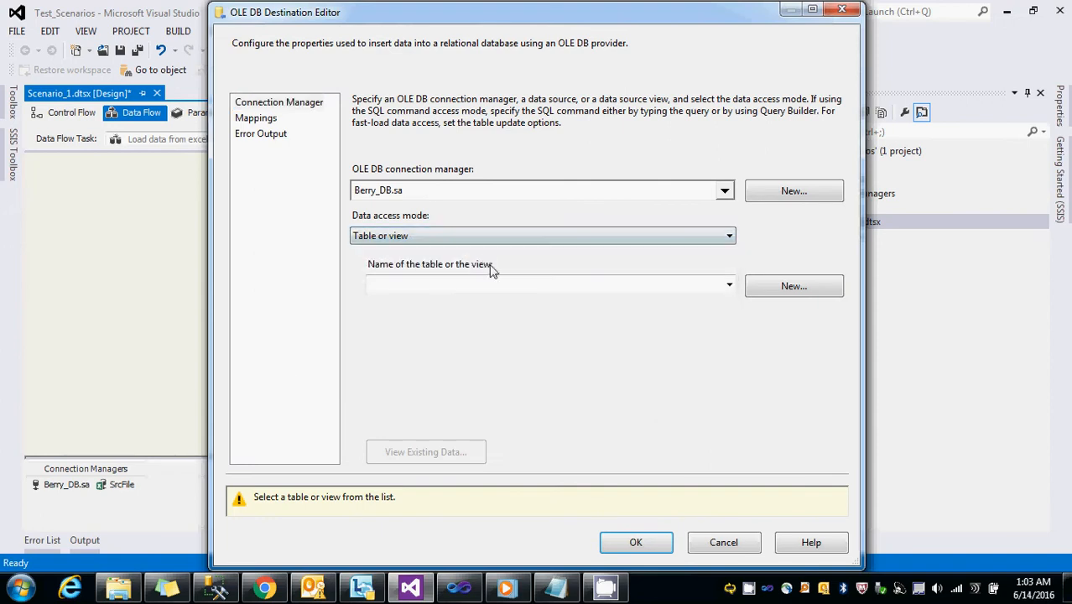
left_click(683, 289)
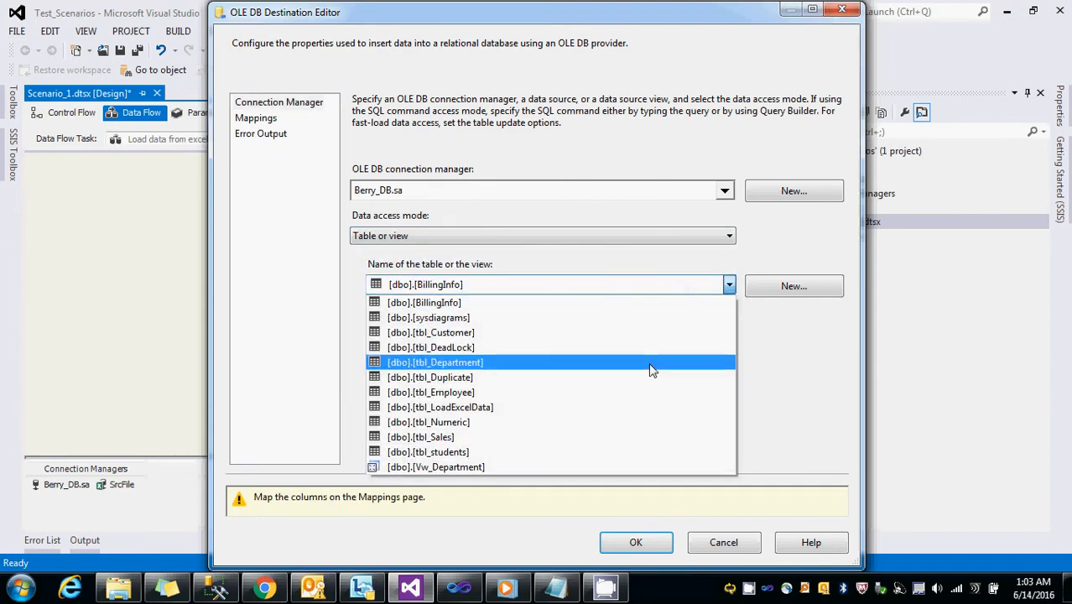
left_click(602, 407)
In the destination mappings, map input DC_Column1 to destination Column1 in place of the source Column1.
left_click(255, 119)
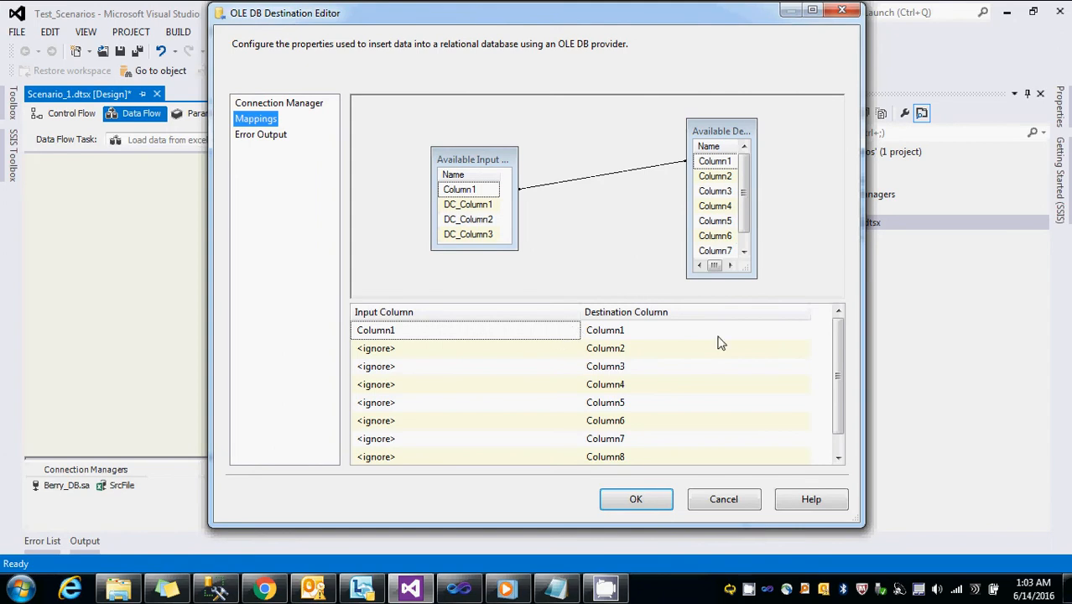
scroll(836, 399, "down", 1)
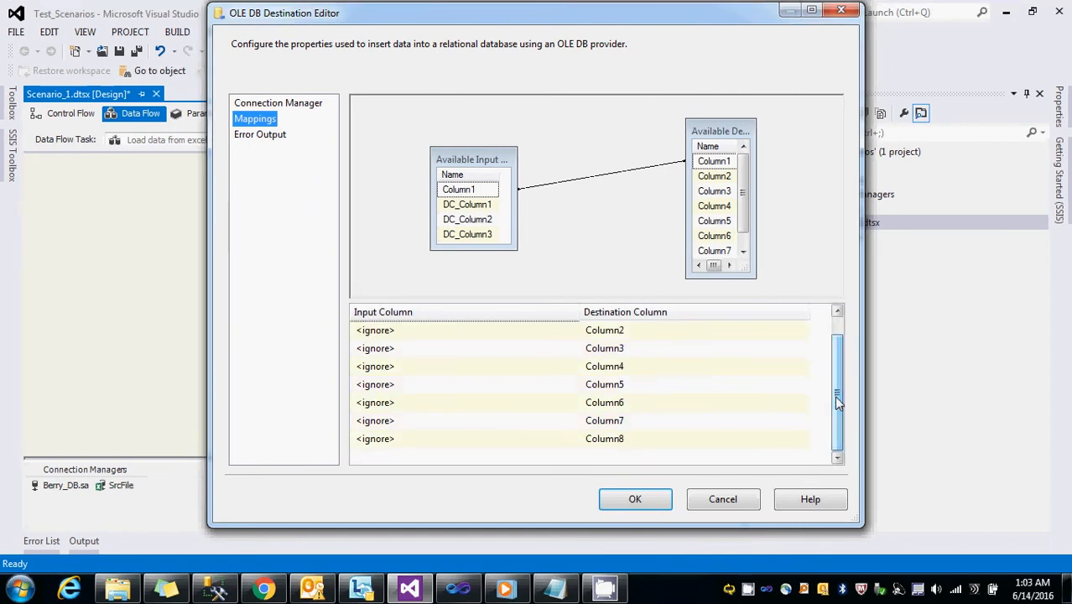
scroll(834, 384, "up", 1)
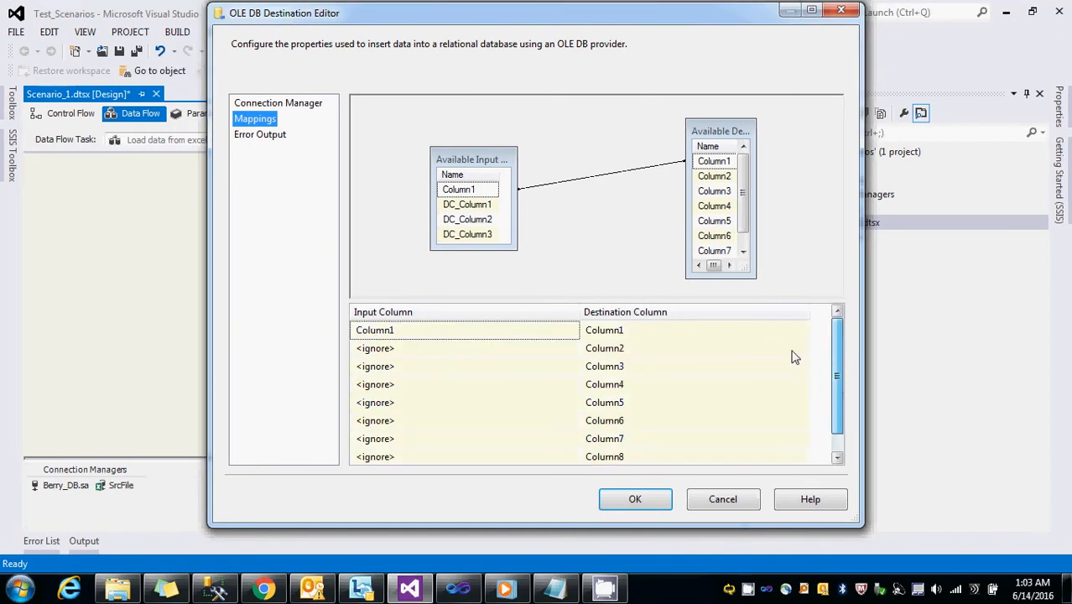
left_click(574, 351)
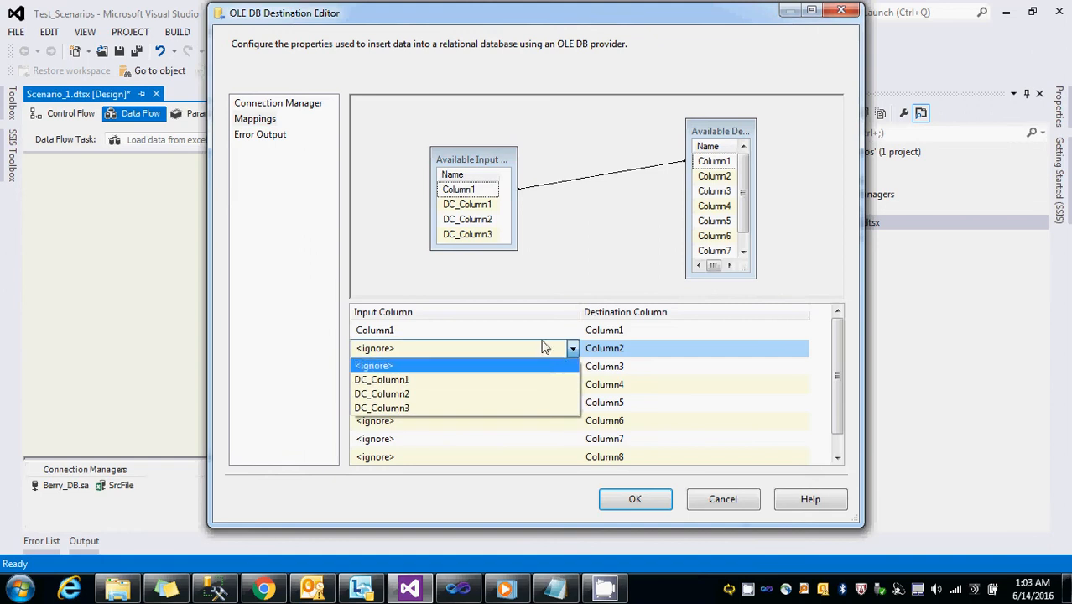
left_click(553, 329)
left_click(557, 331)
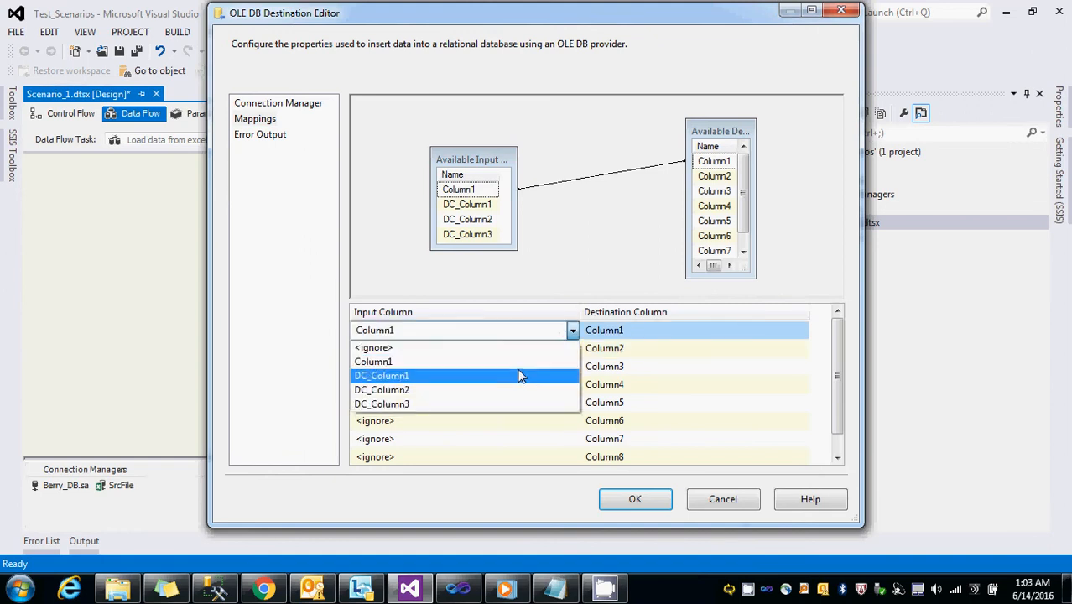
left_click(520, 376)
Map DC_Column2 to Column2 and DC_Column3 to Column3, leave the remaining destination columns ignored, and accept the destination settings.
left_click(548, 351)
left_click(548, 351)
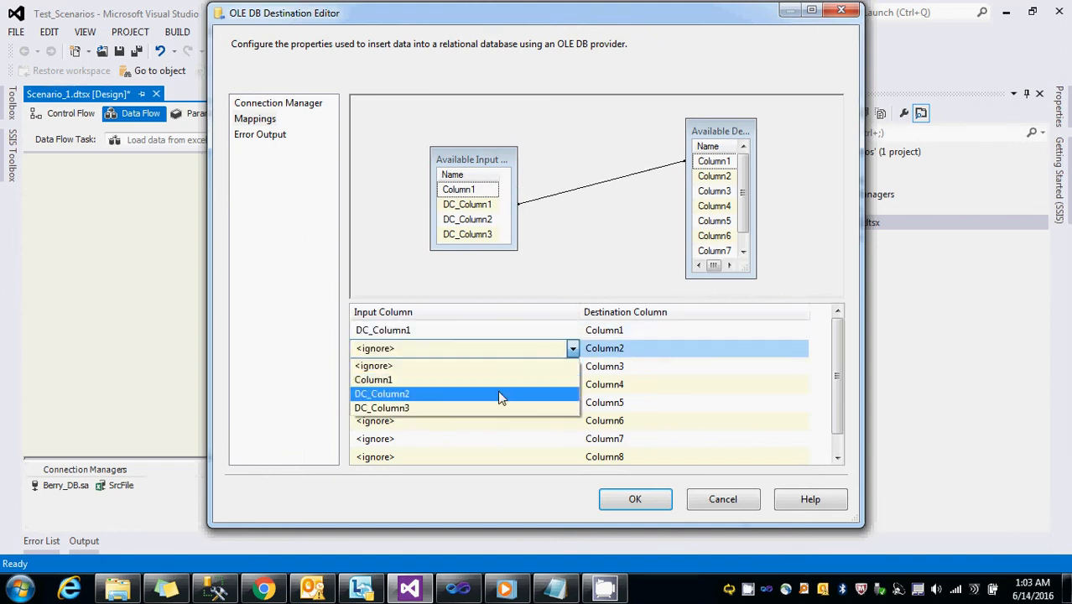
left_click(497, 392)
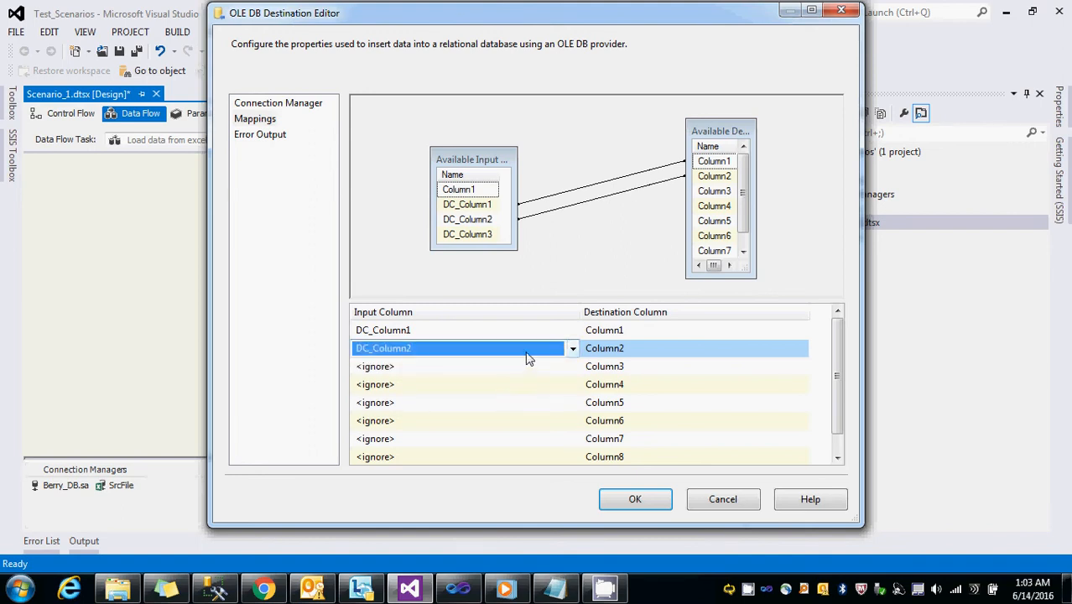
left_click(534, 366)
left_click(536, 366)
left_click(476, 411)
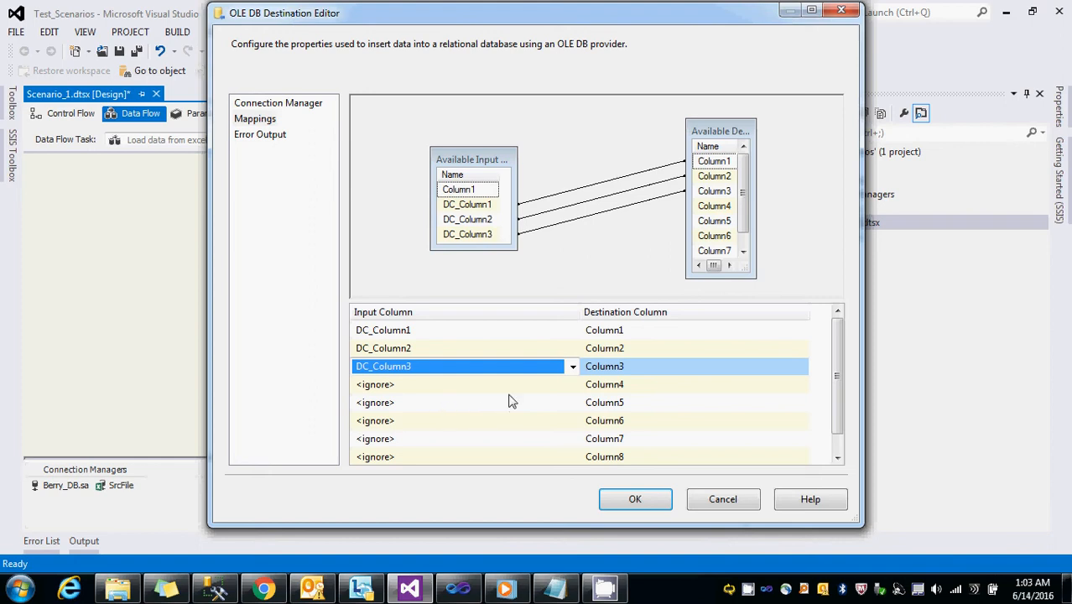
left_click_drag(830, 369, 836, 392)
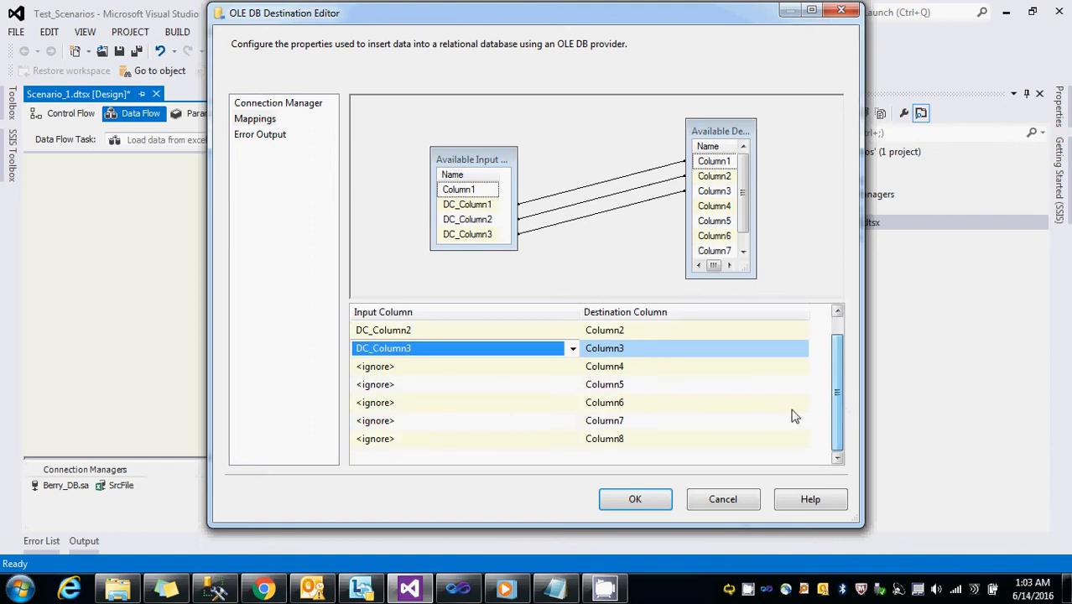
left_click(635, 498)
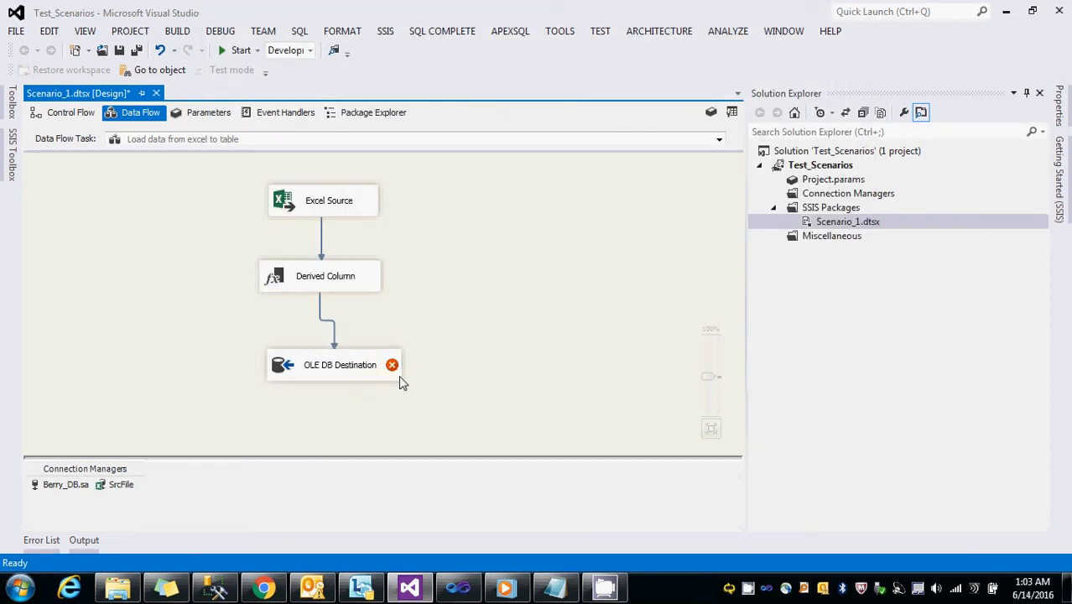
Check the OLE DB Destination error and inspect the DC_Column1 expression and data type in the Derived Column transformation.
mouse_move(380, 366)
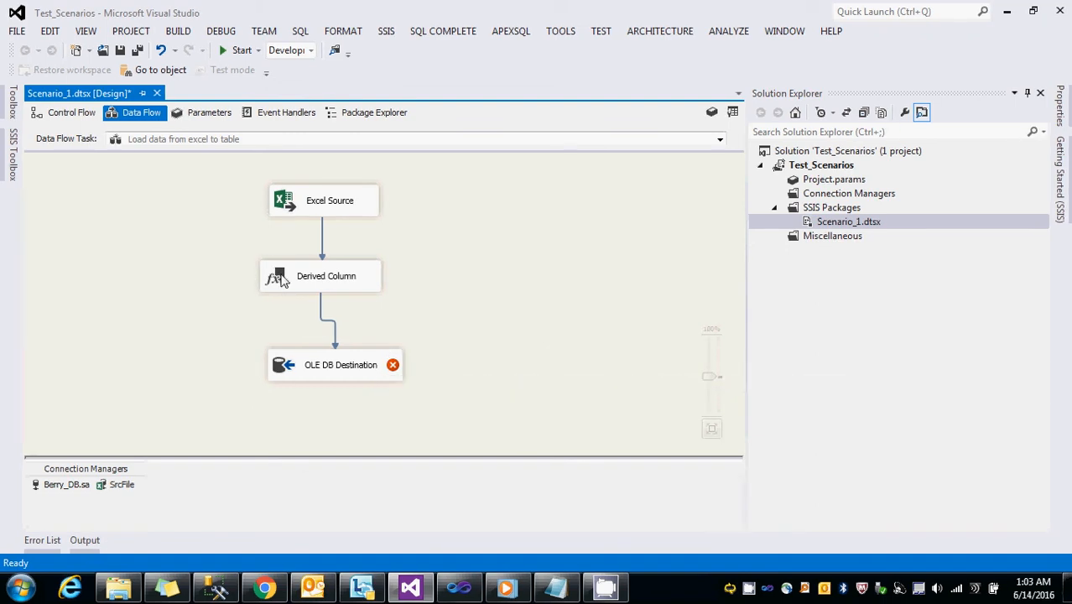
double_click(282, 279)
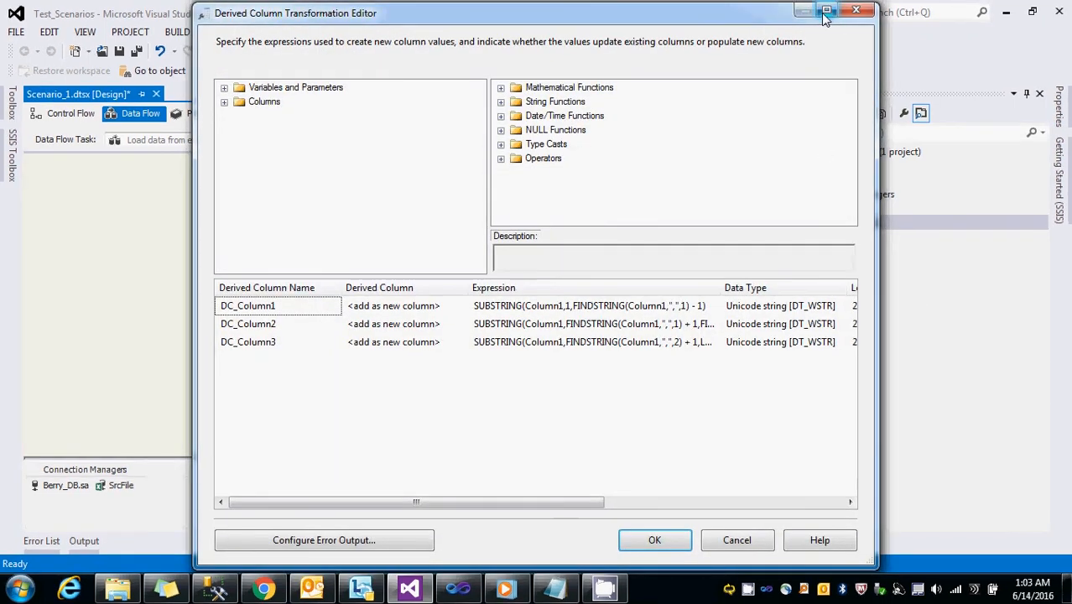
left_click(827, 8)
left_click(643, 304)
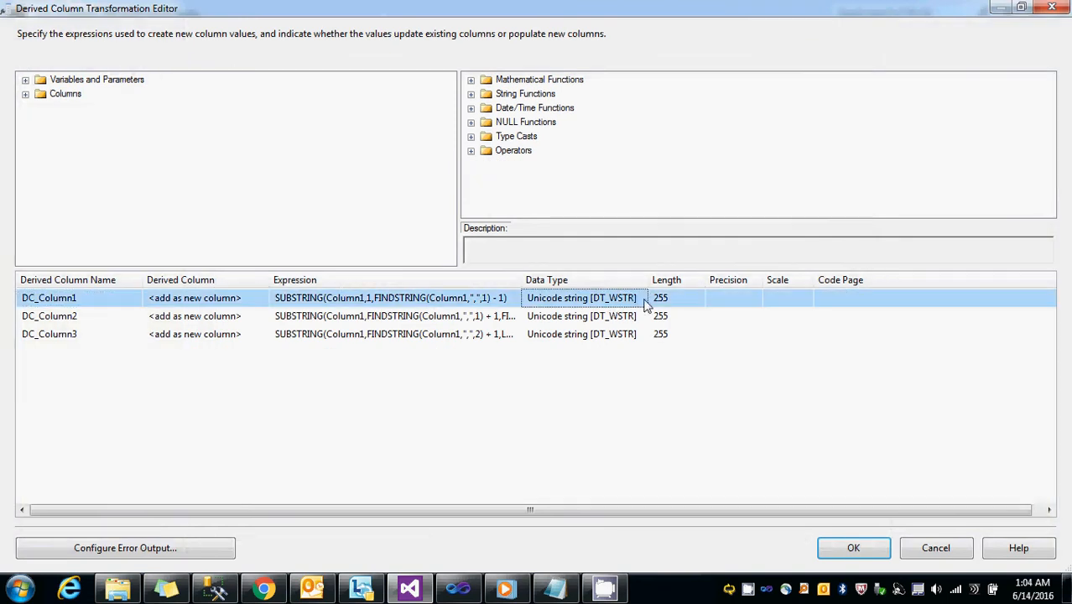
left_click_drag(646, 285, 789, 295)
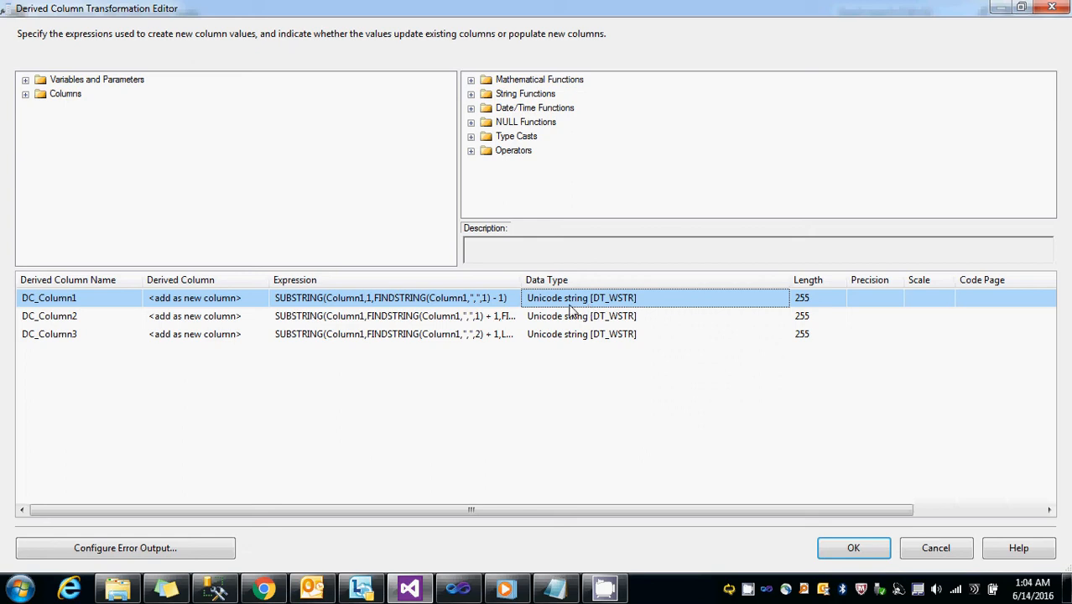
left_click(471, 300)
left_click(513, 300)
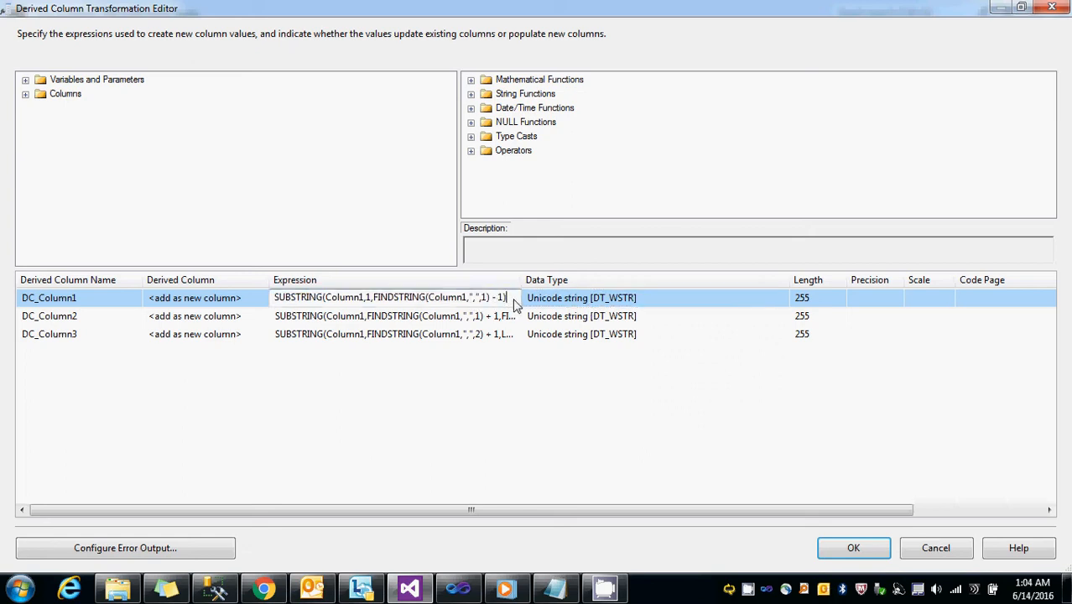
left_click(554, 300)
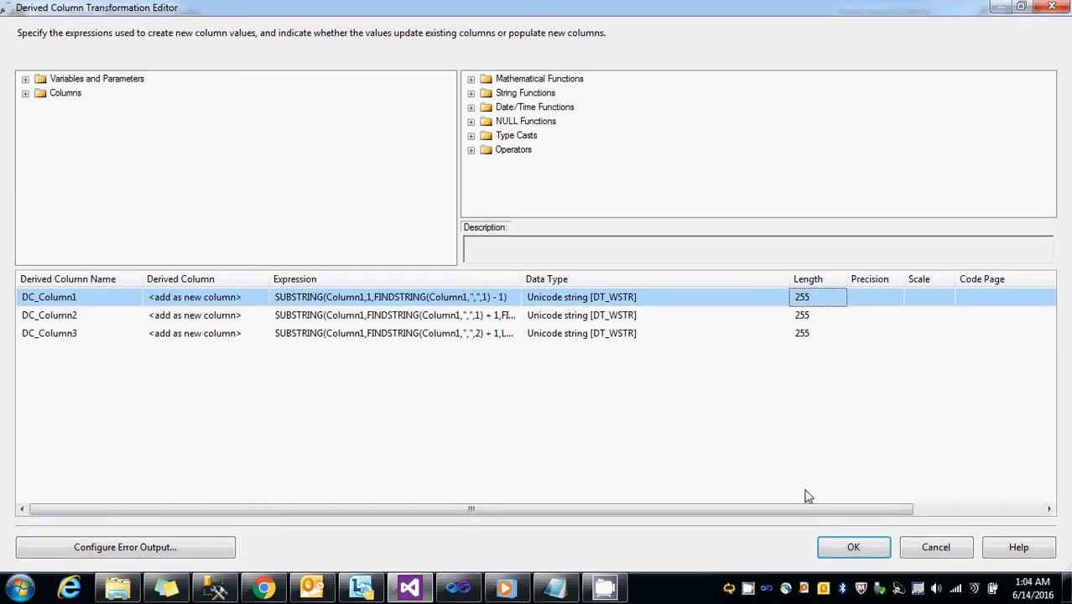
left_click(847, 548)
Reread the destination error and examine whether the DC_Column1 data type can be edited in the Derived Column, leaving without changes.
mouse_move(366, 365)
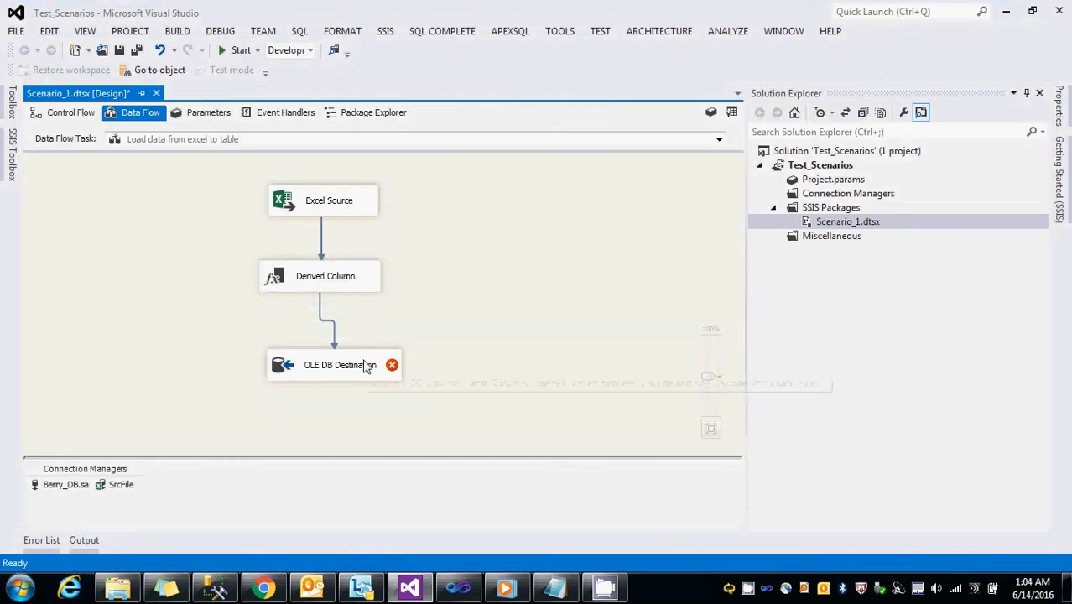
double_click(281, 287)
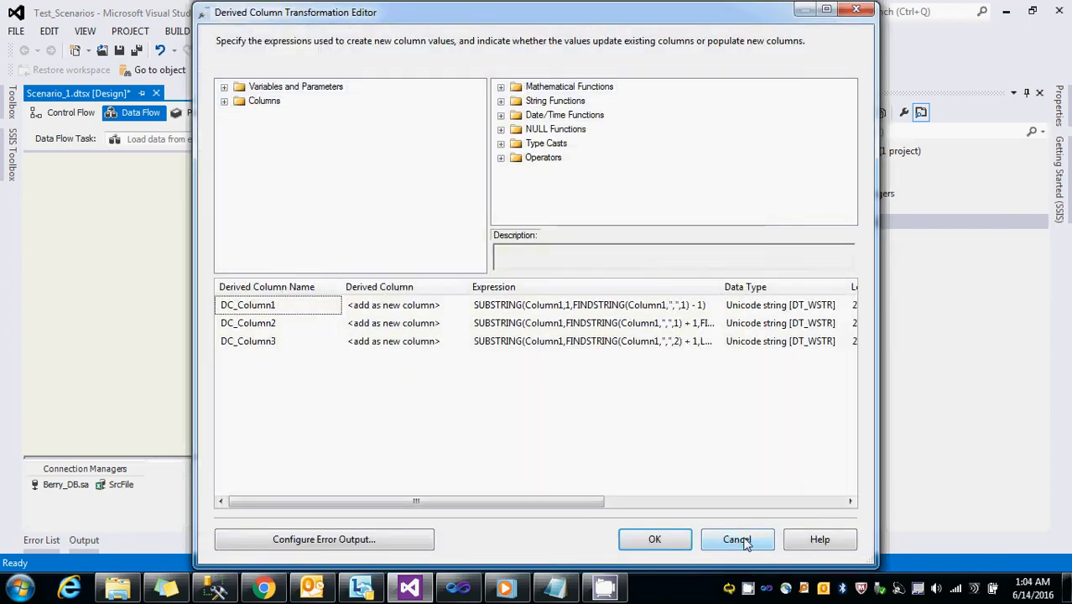
left_click(826, 9)
left_click(435, 359)
left_click(528, 359)
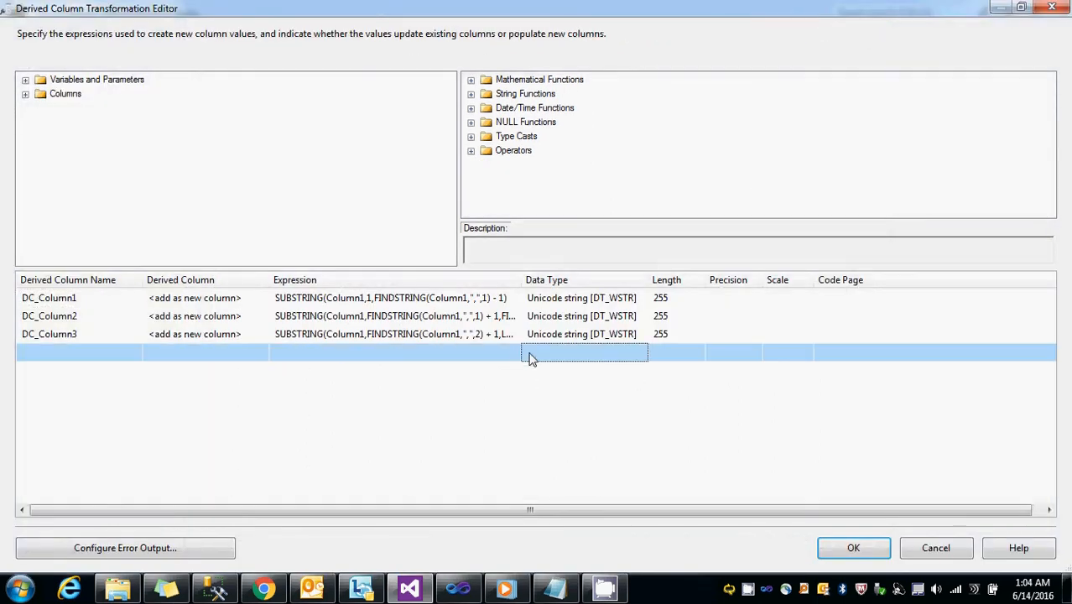
left_click(417, 358)
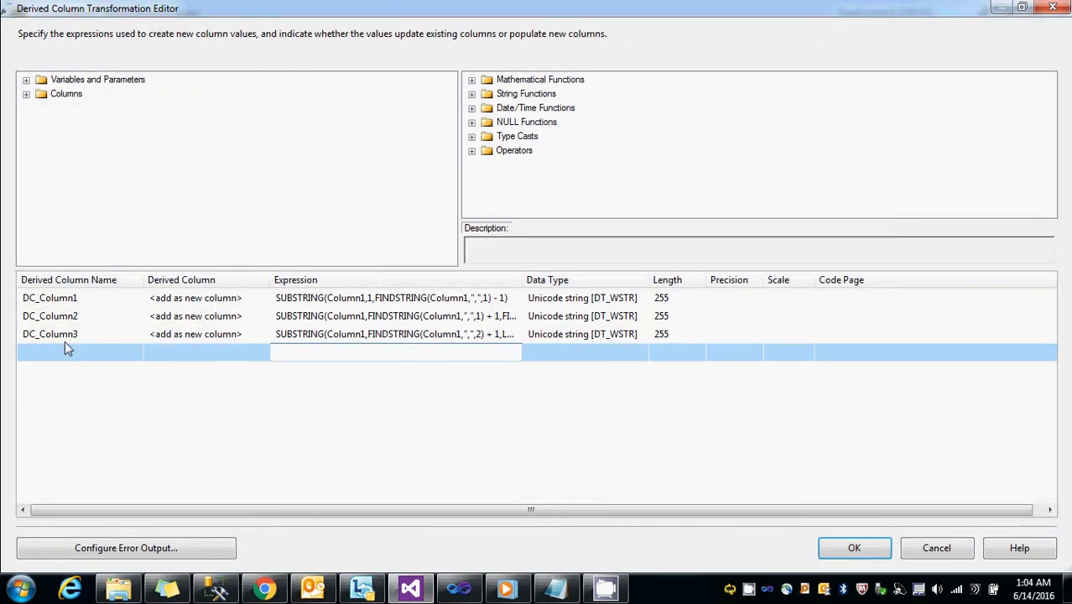
left_click(256, 302)
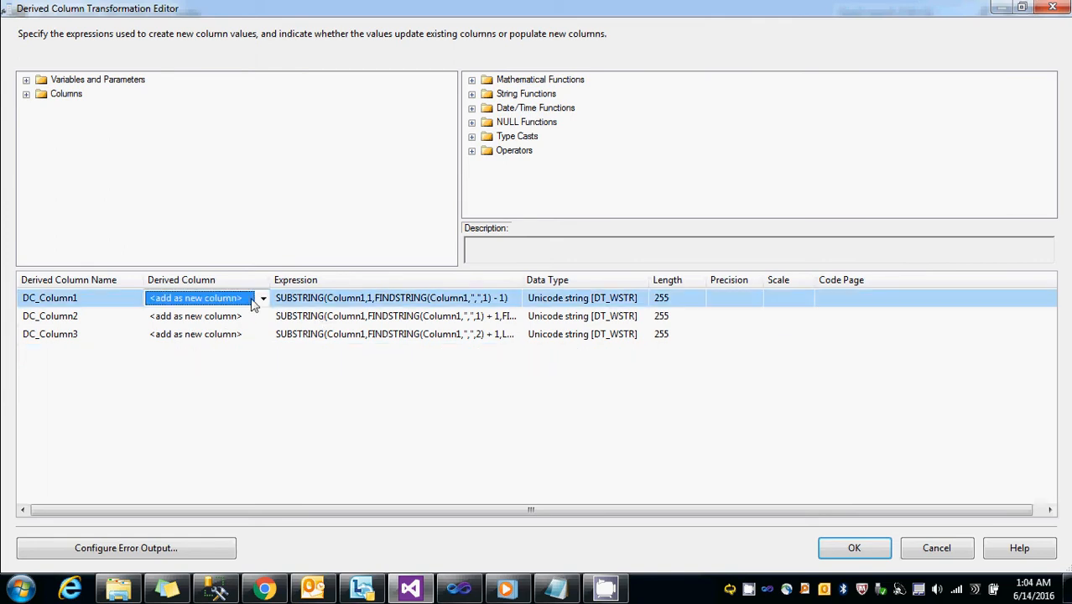
left_click(263, 299)
left_click(264, 301)
left_click(602, 303)
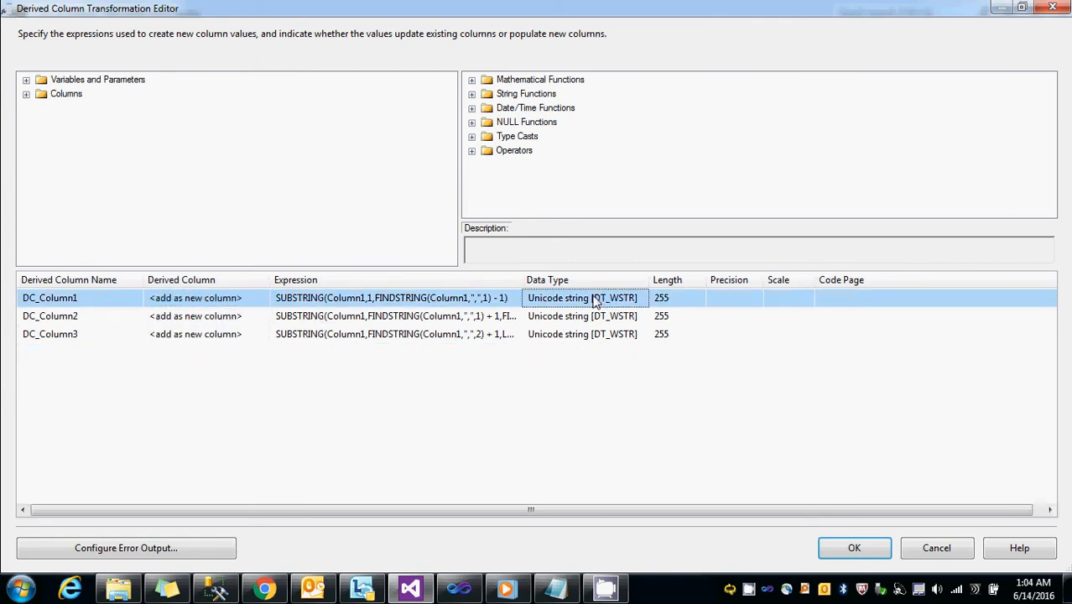
right_click(594, 300)
left_click(930, 555)
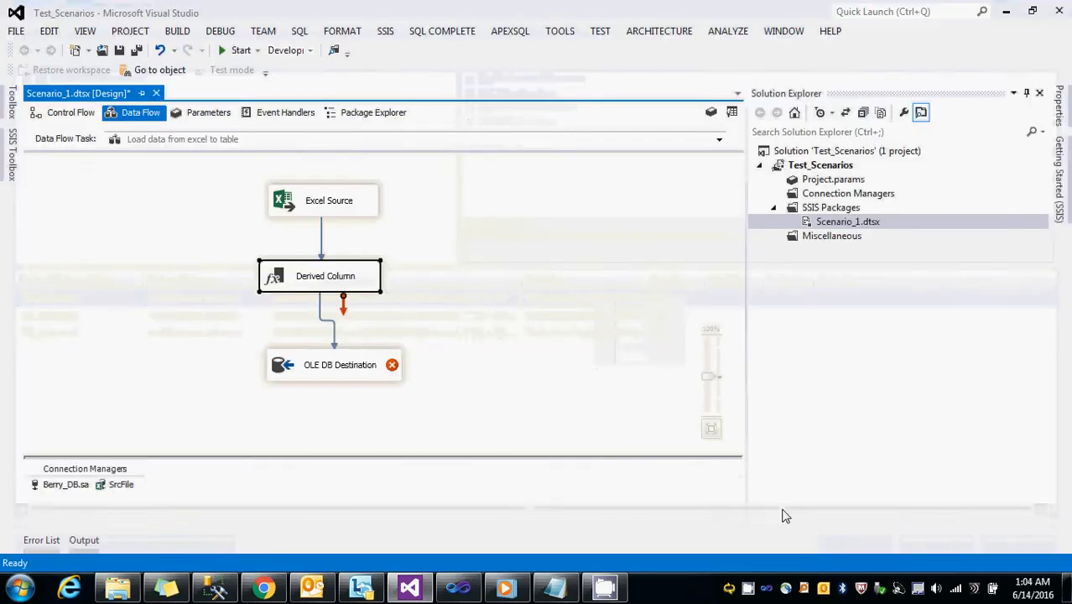
Open the input and output properties in the Derived Column's advanced editor and inspect the properties of input column Column1.
right_click(325, 287)
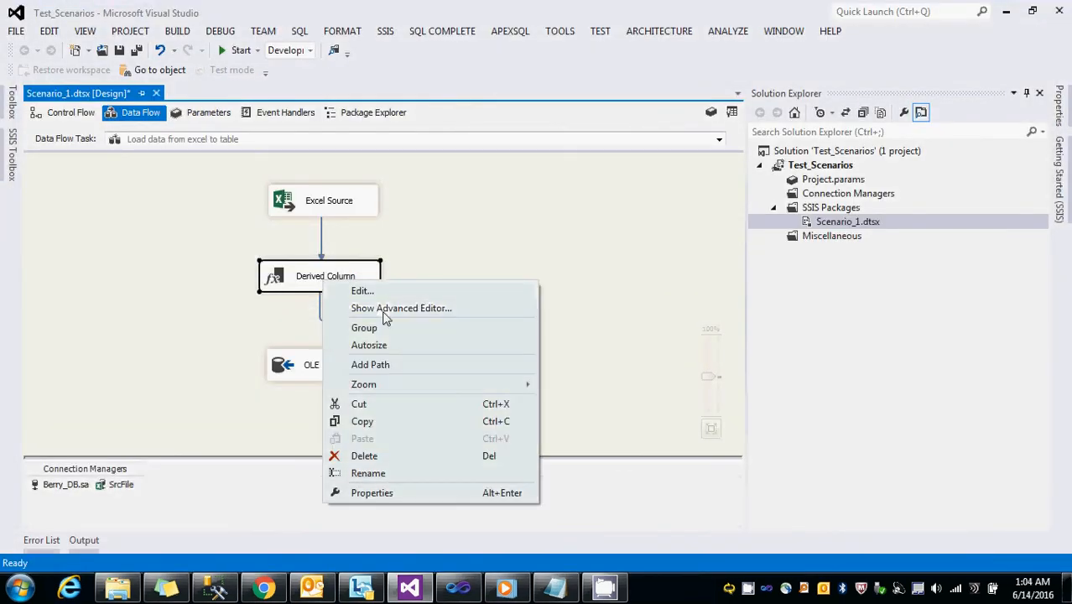
left_click(384, 312)
left_click(422, 95)
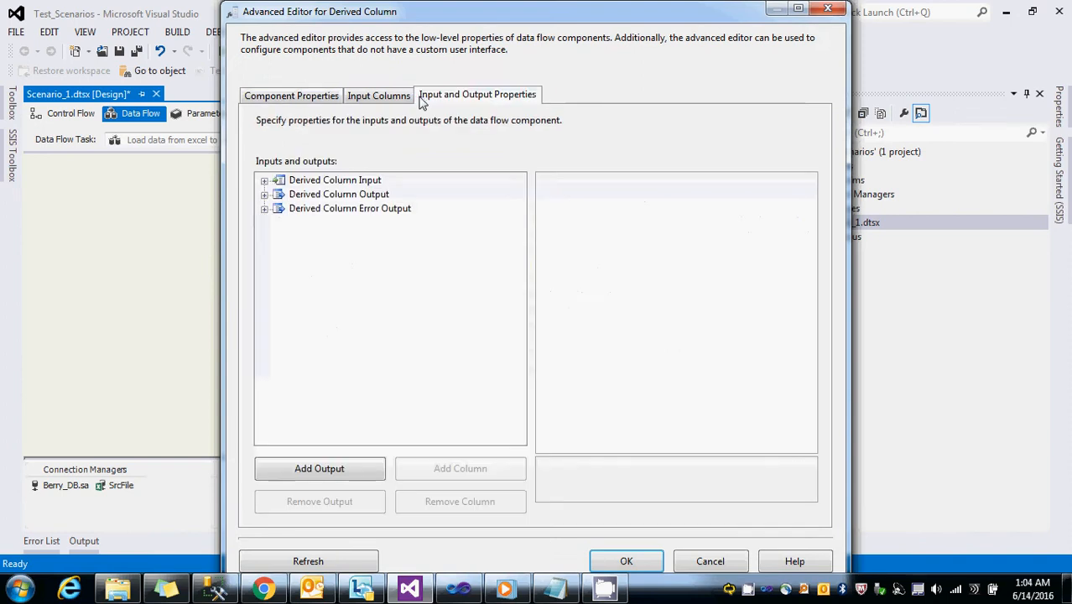
left_click(264, 181)
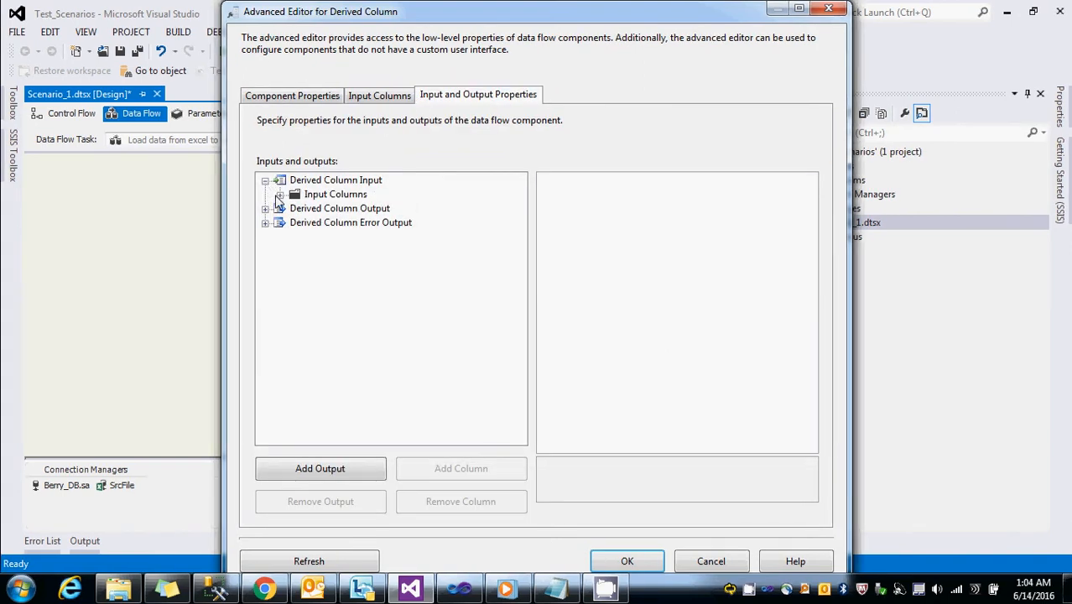
left_click(279, 194)
left_click(321, 210)
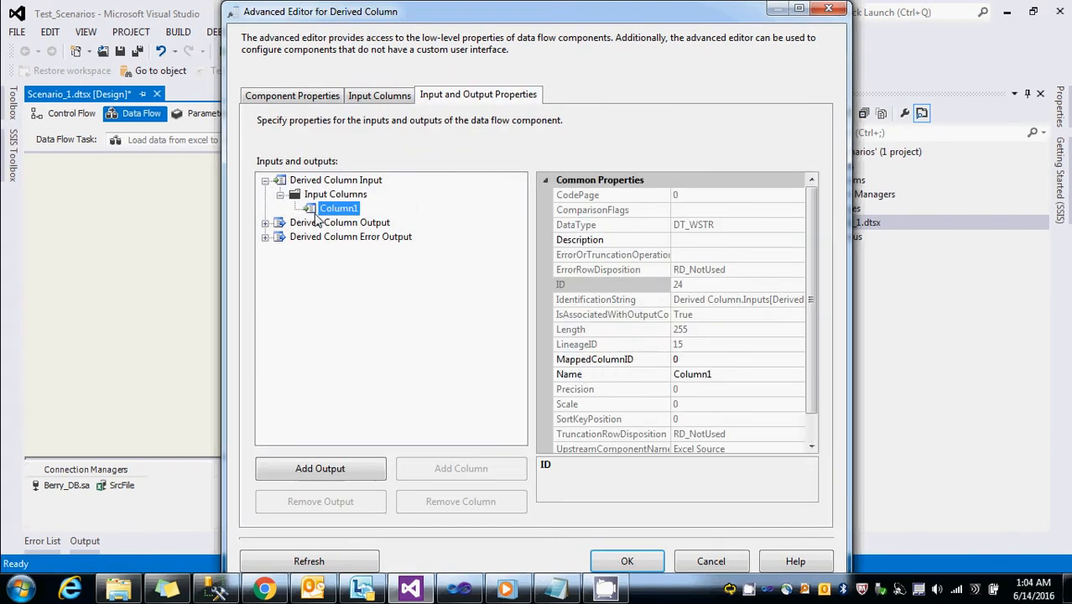
left_click_drag(810, 277, 809, 302)
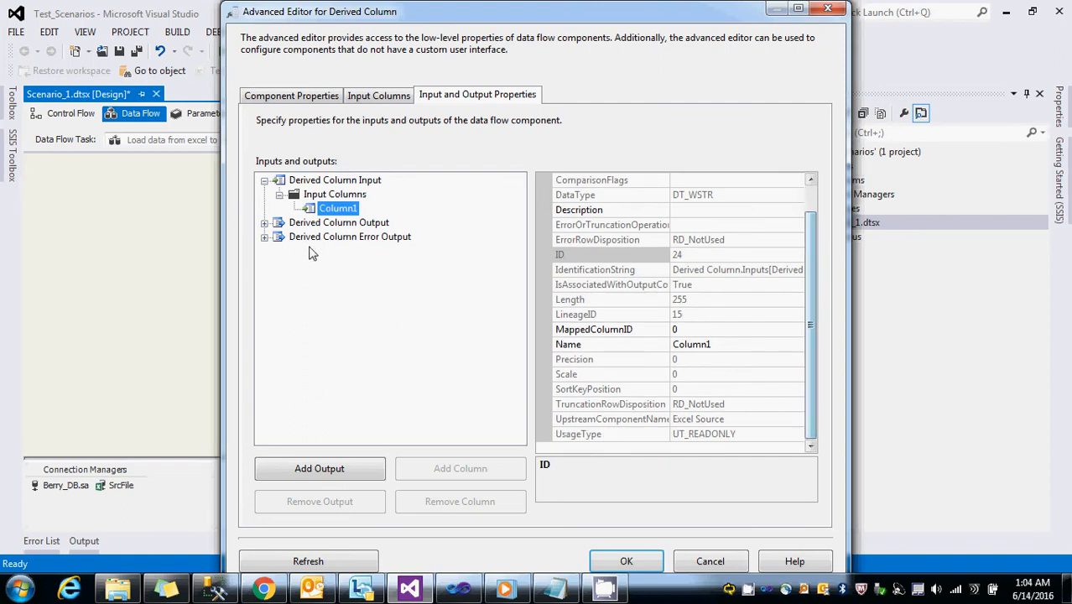
Set the data type of the Derived Column output column DC_Column1 to string [DT_STR].
left_click(265, 222)
left_click(280, 236)
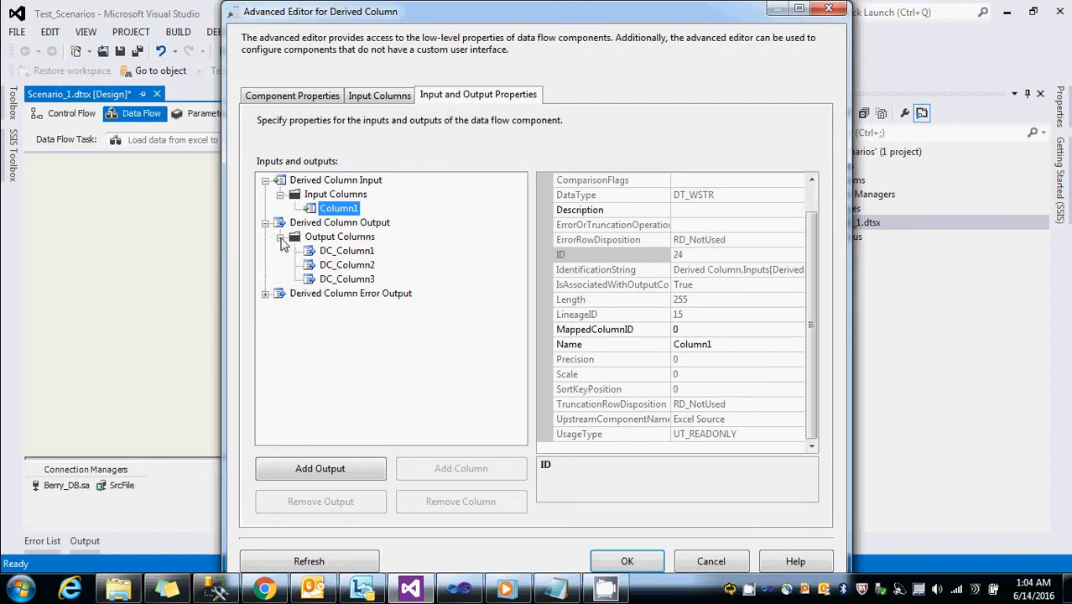
left_click(336, 251)
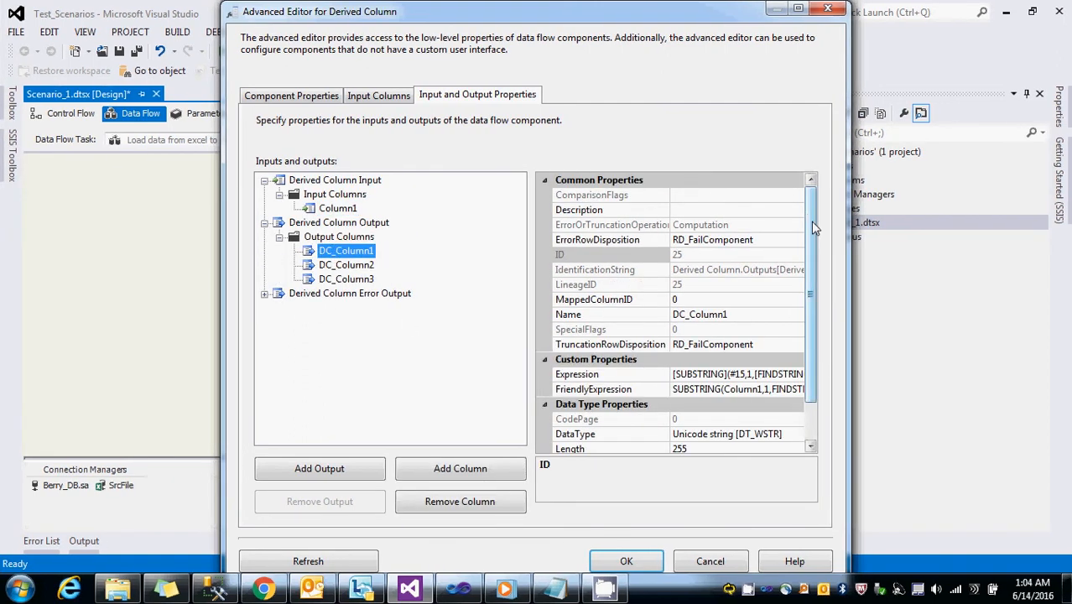
scroll(809, 260, "down", 1)
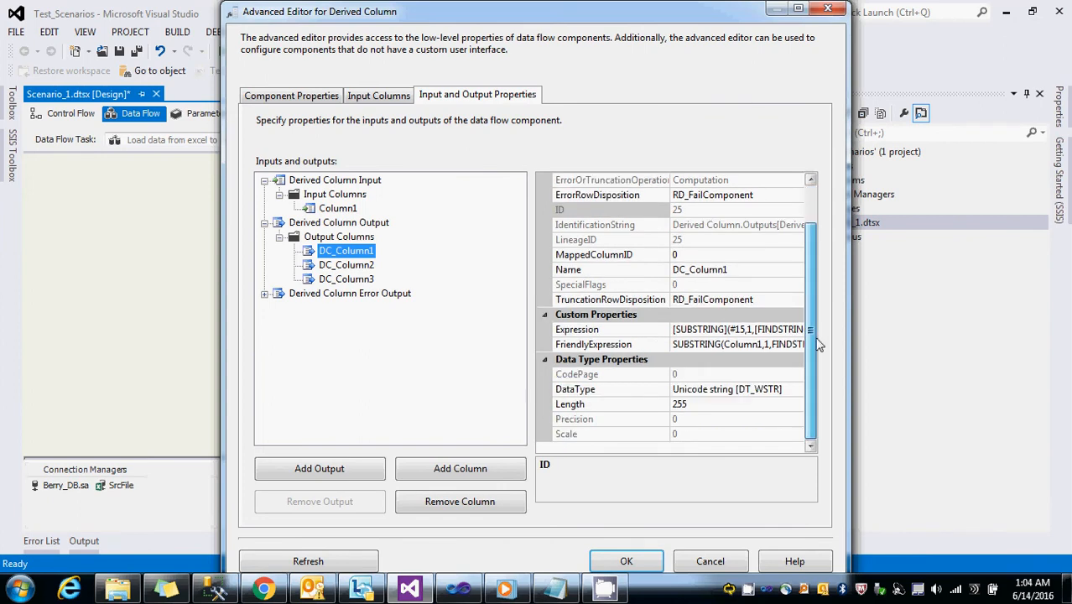
left_click(796, 391)
left_click(796, 392)
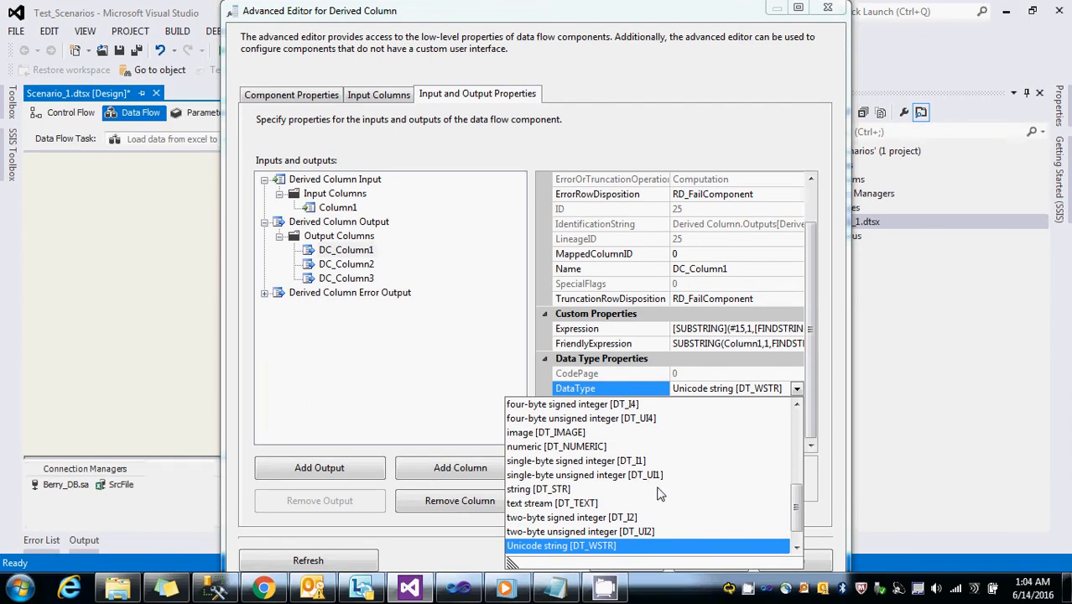
scroll(686, 493, "down", 1)
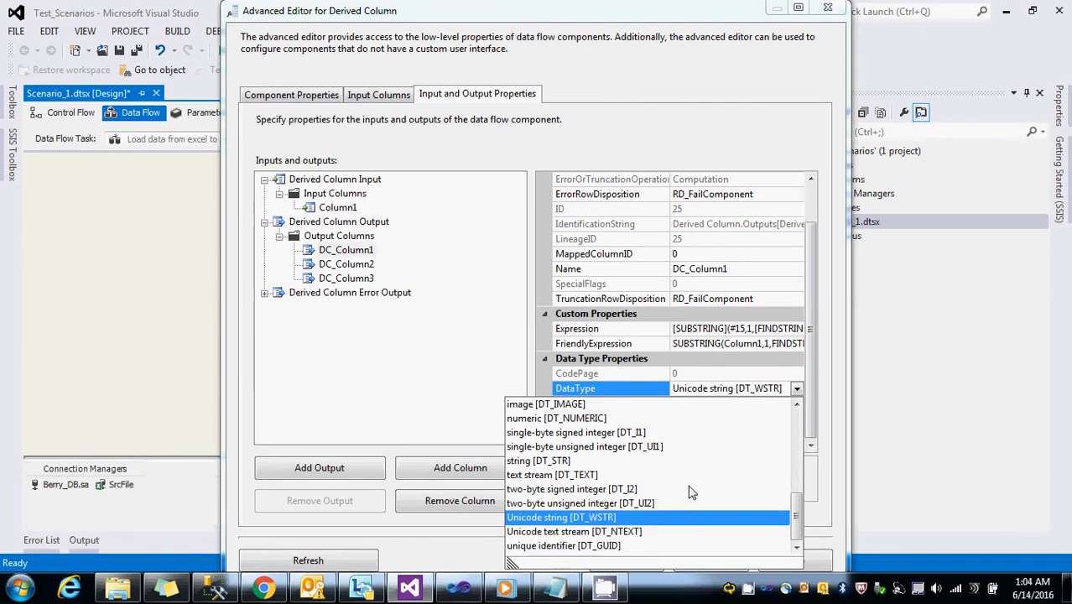
left_click(559, 462)
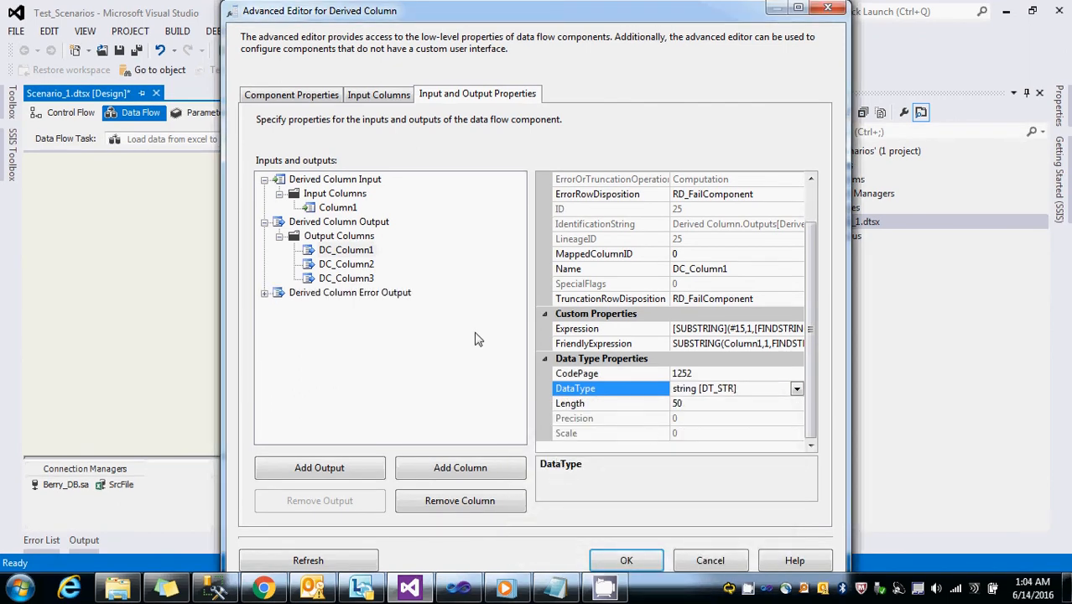
Set the data type of output column DC_Column2 to string [DT_STR].
left_click(344, 265)
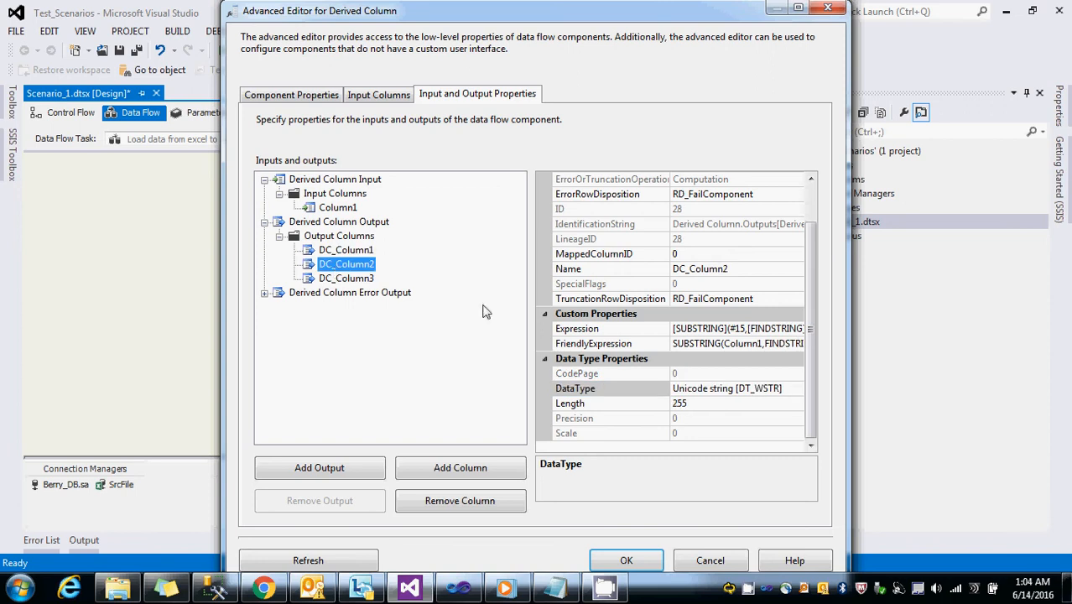
left_click(776, 391)
left_click(797, 389)
scroll(581, 497, "down", 1)
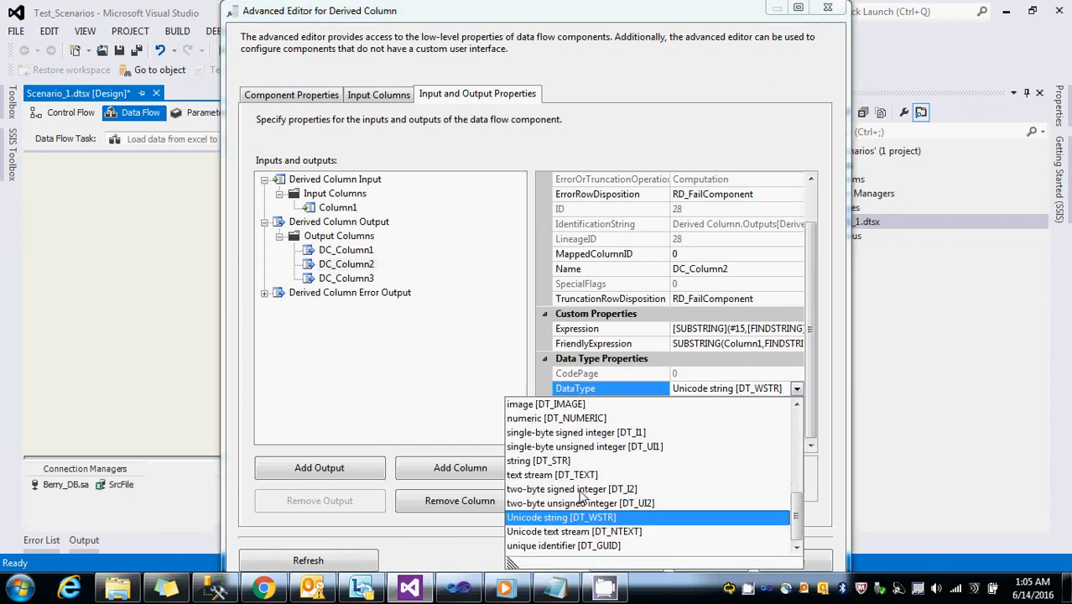
left_click(559, 461)
Set the data type of output column DC_Column3 to string [DT_STR] and accept the advanced editor settings.
left_click(360, 280)
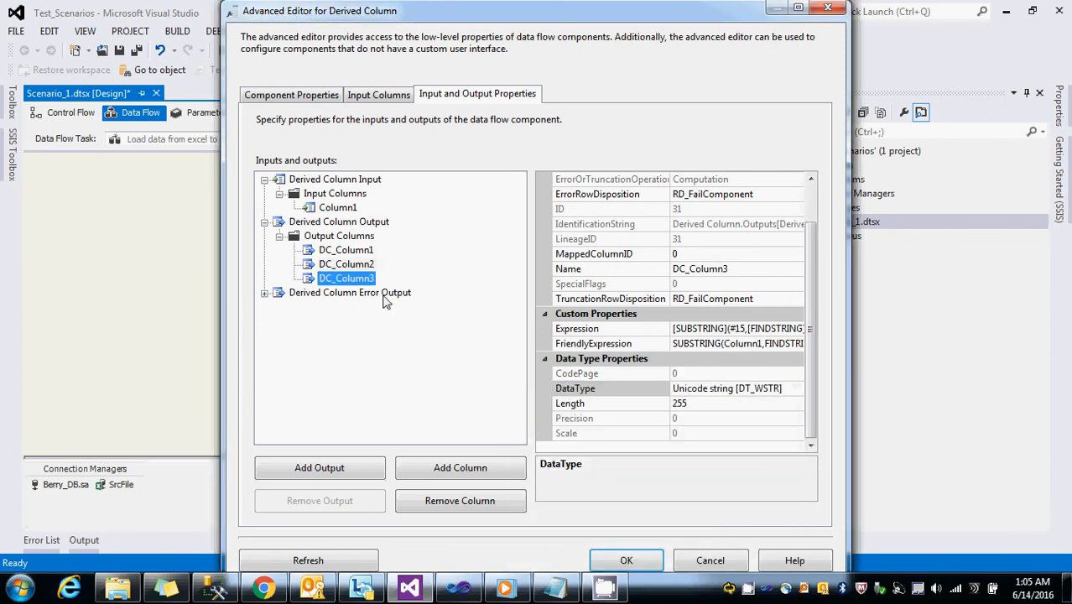
left_click(799, 390)
left_click(798, 388)
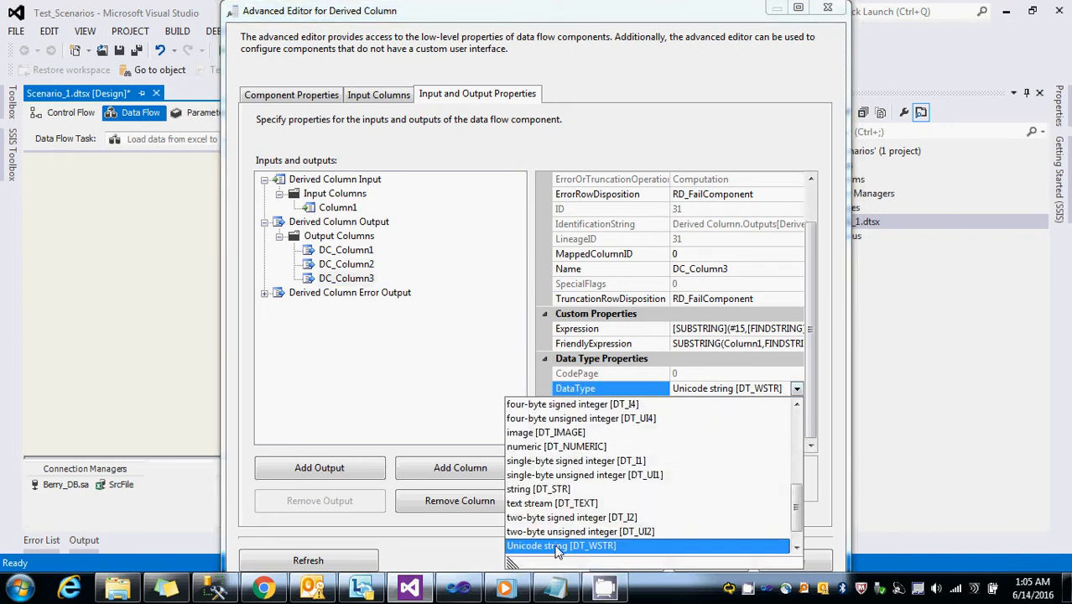
left_click(545, 490)
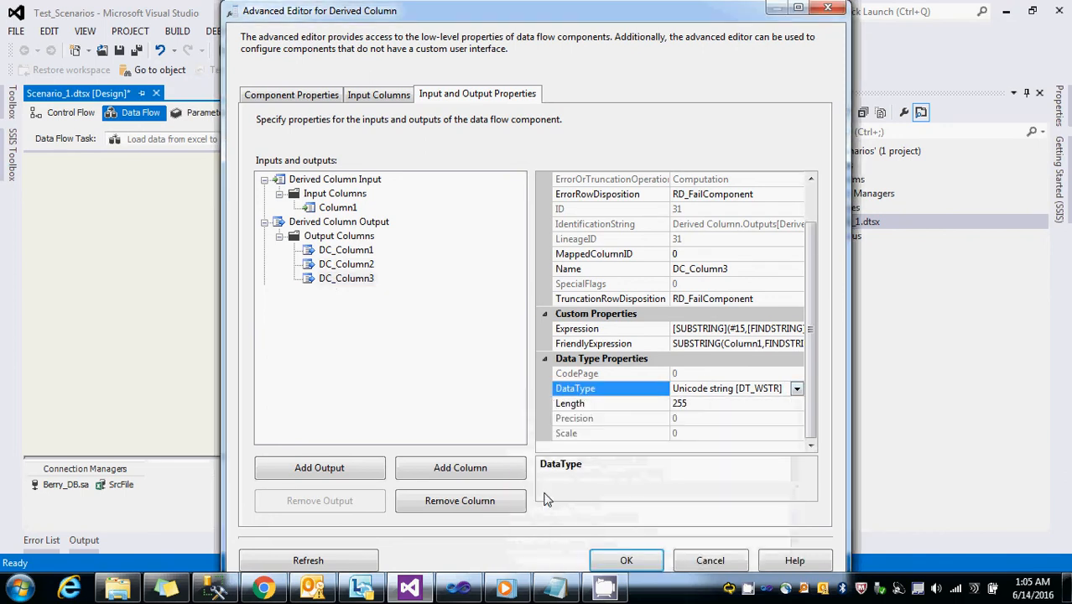
left_click(646, 560)
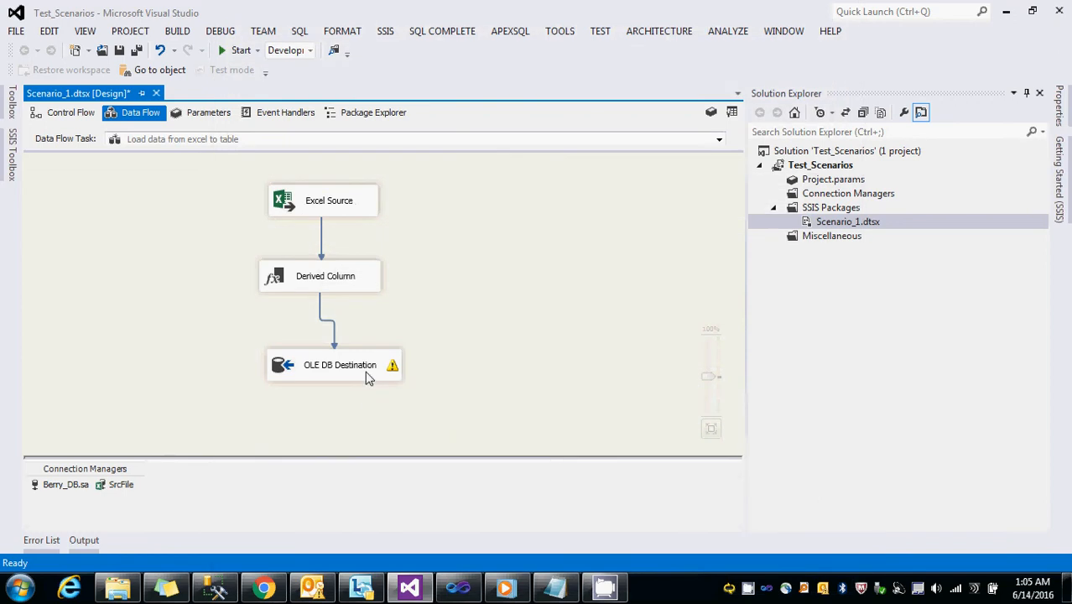
Review the OLE DB Destination's column mappings, accept them and save the package.
double_click(289, 369)
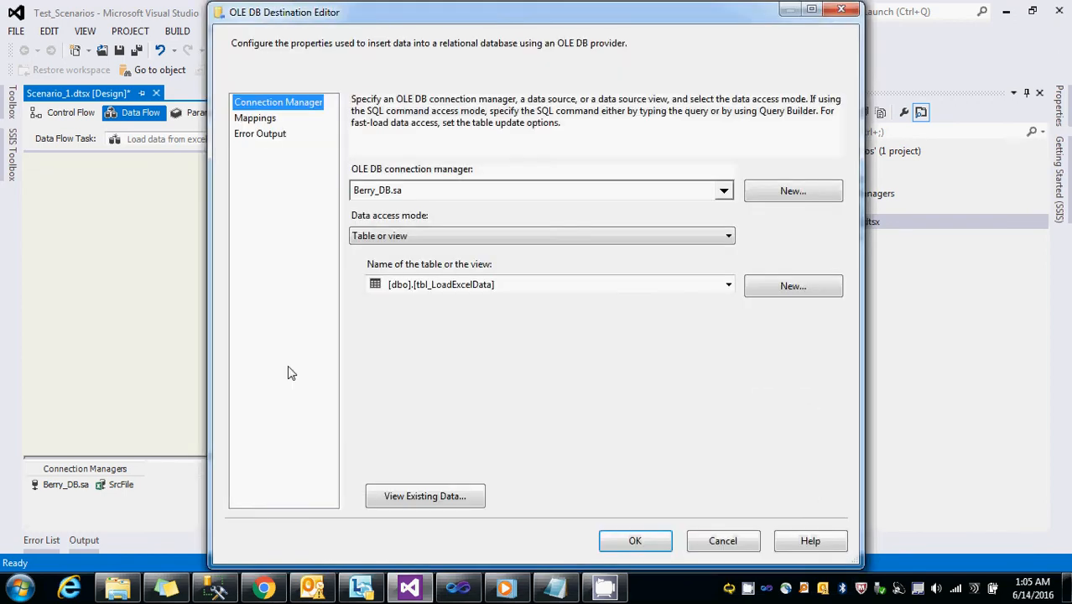
left_click(255, 119)
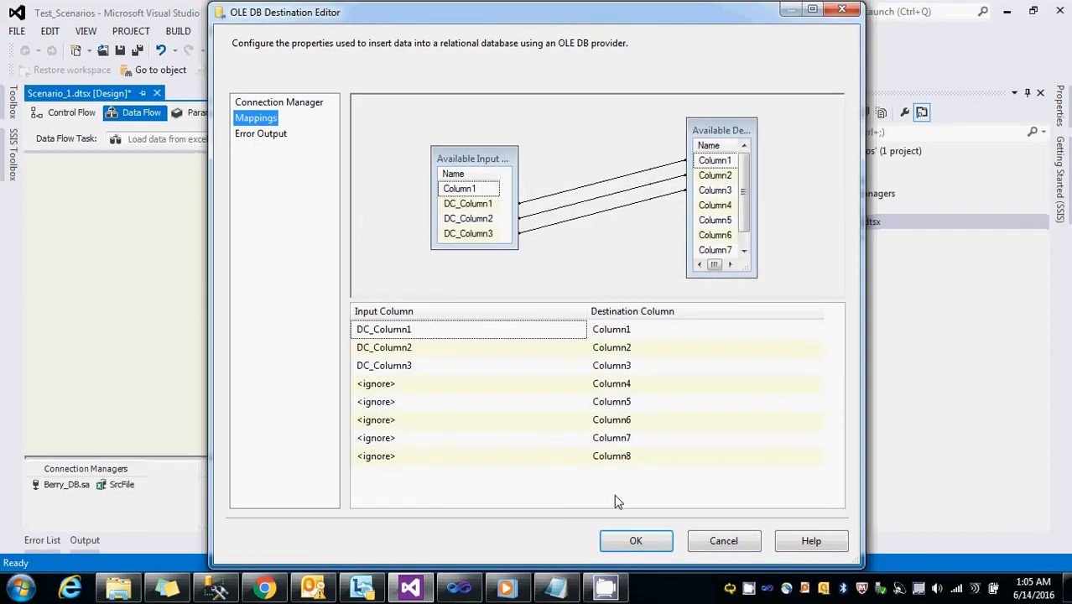
left_click(635, 540)
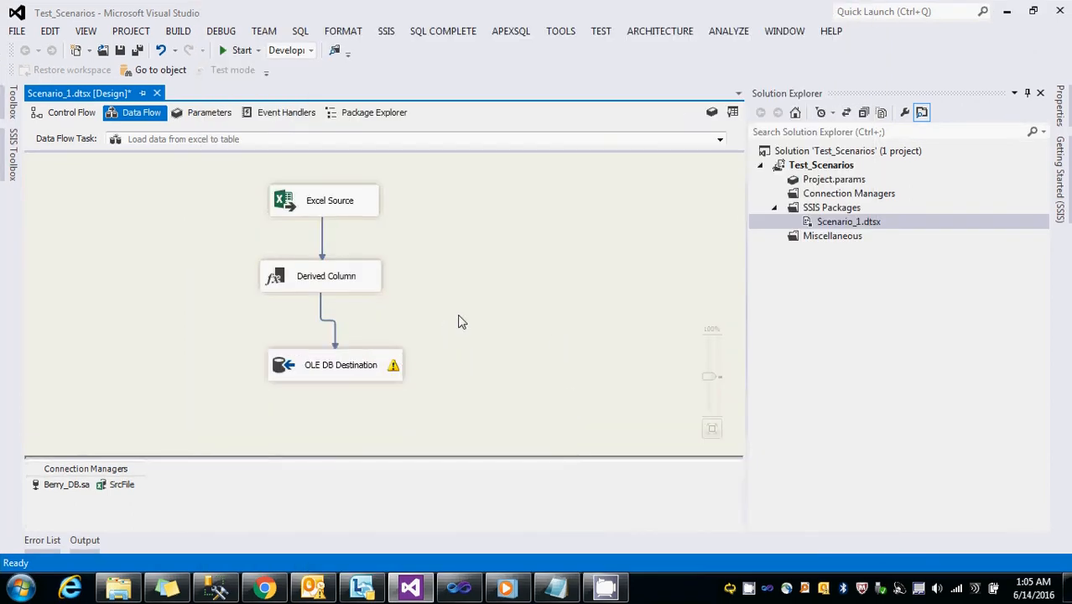
key("ctrl+s")
Enable data viewers on the paths into the Derived Column and into the OLE DB Destination, and save everything.
right_click(325, 246)
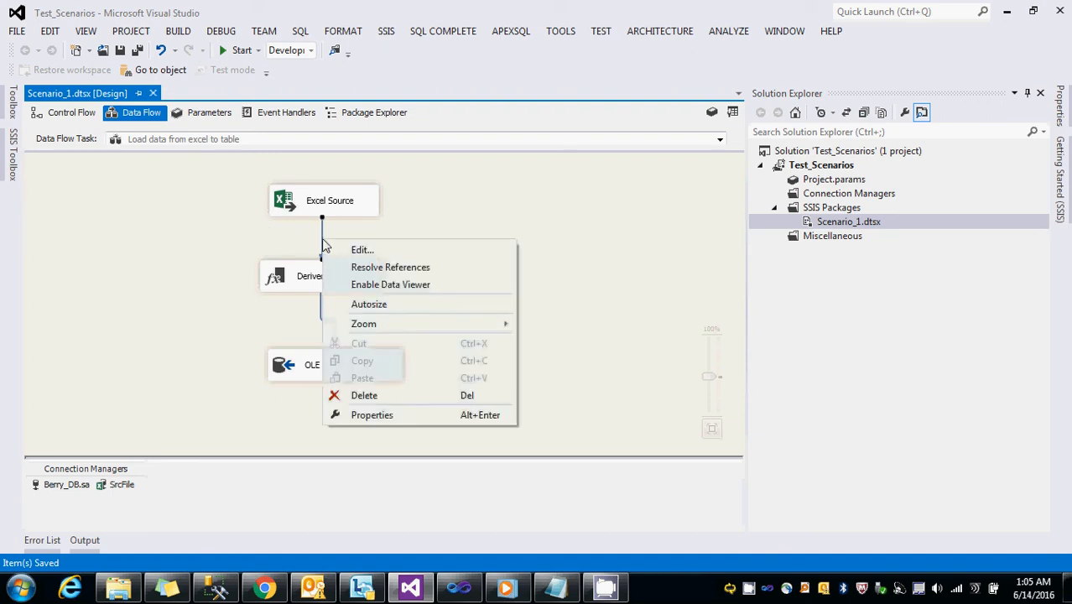
left_click(368, 284)
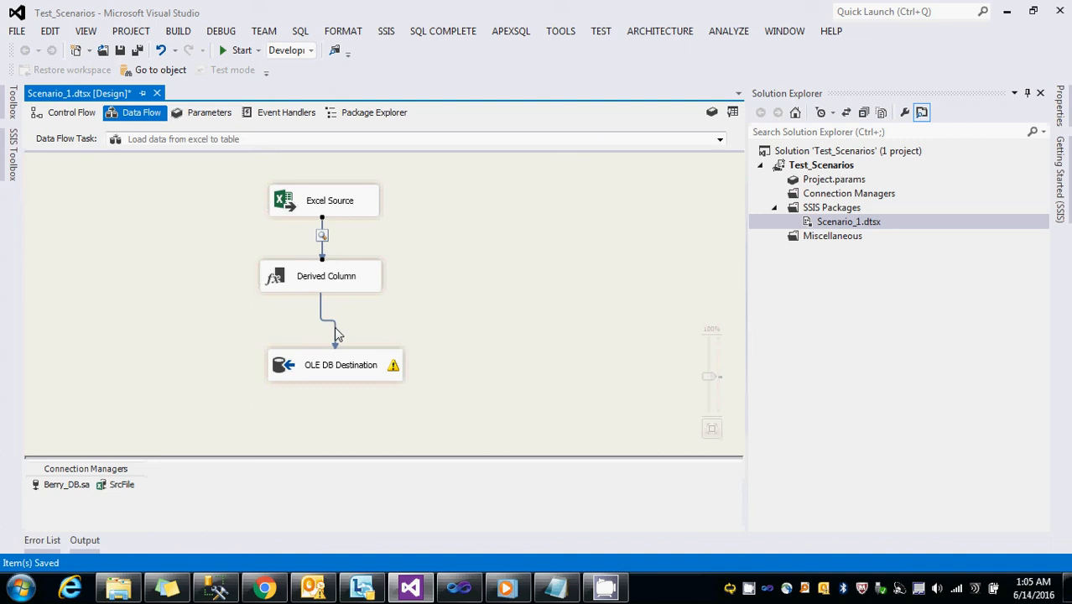
right_click(335, 333)
left_click(382, 375)
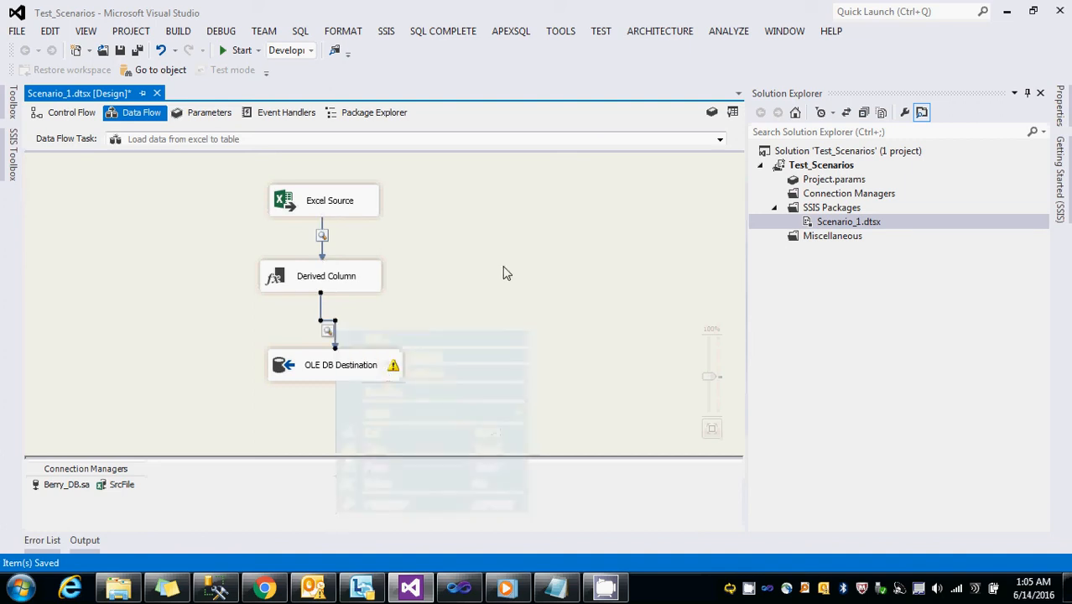
left_click(136, 53)
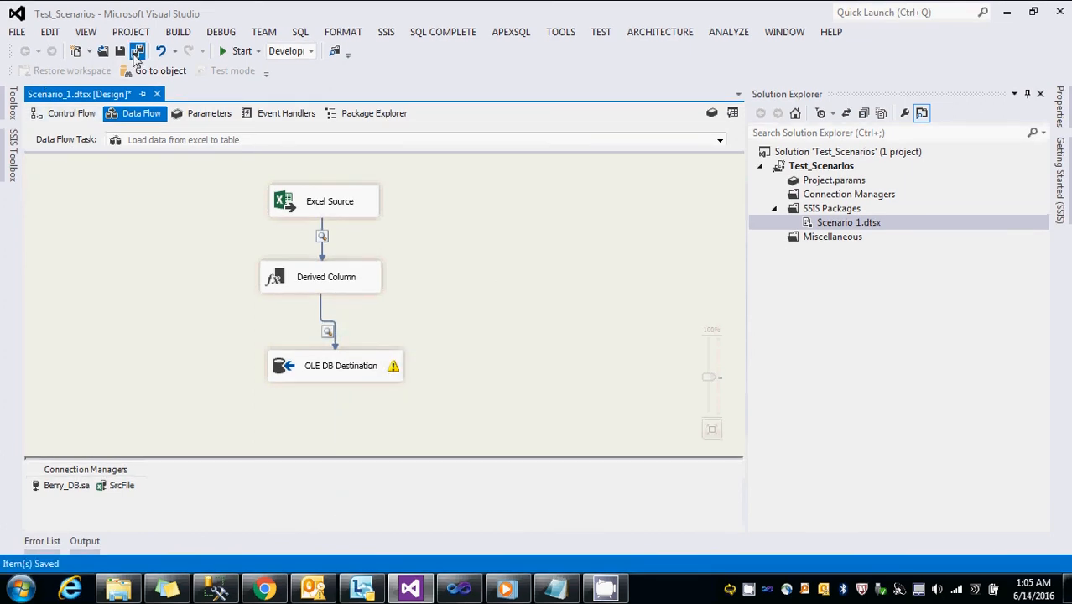
Run the package, continue past the Excel Source data viewer, and widen the Derived Column viewer to examine all the derived columns.
left_click(236, 51)
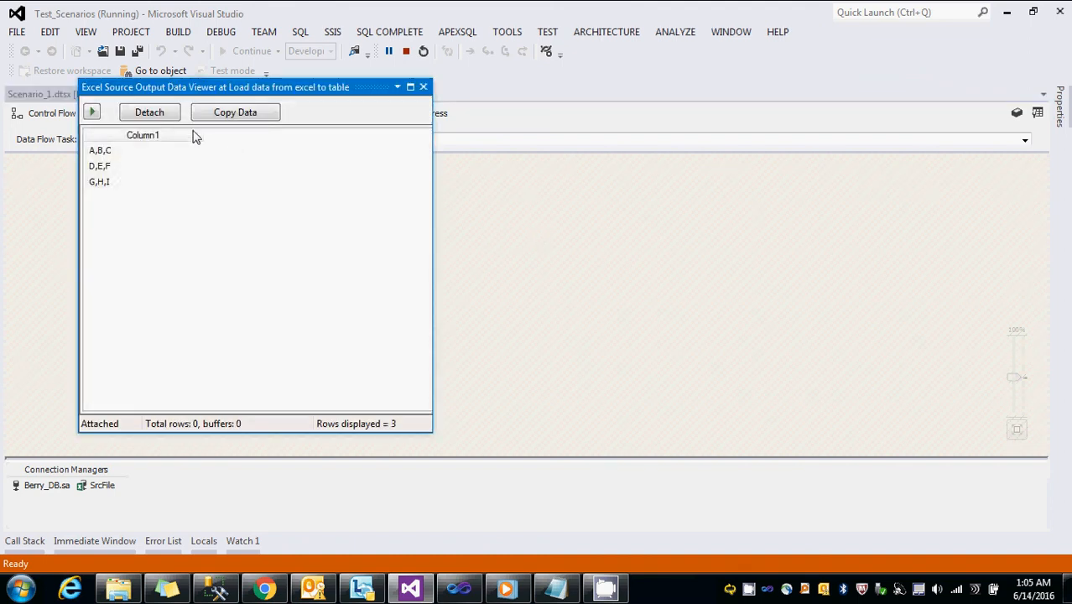
left_click_drag(208, 89, 784, 126)
left_click(679, 139)
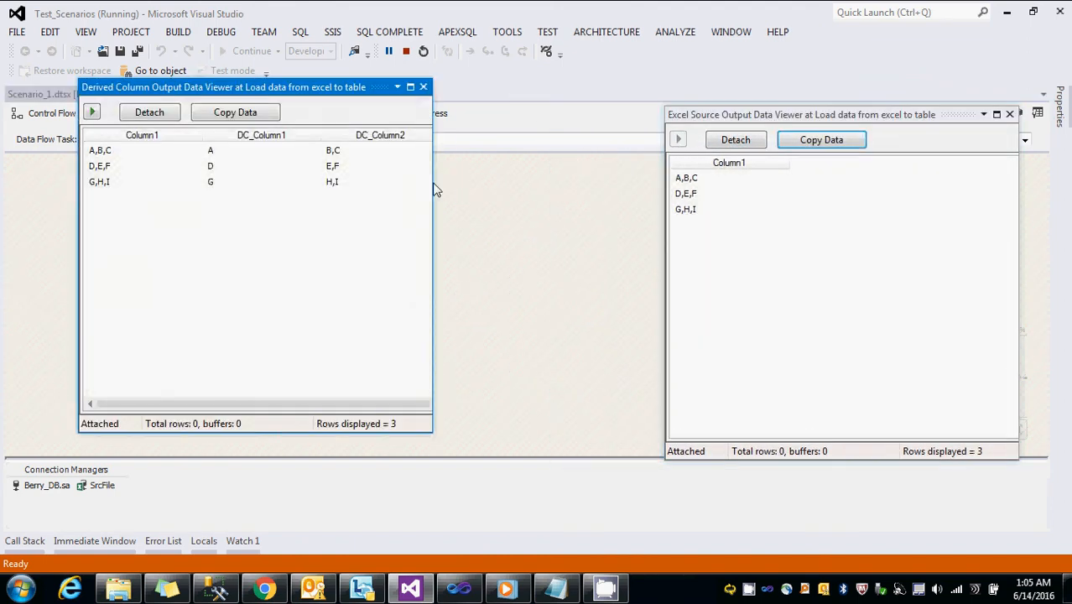
left_click_drag(434, 198, 616, 201)
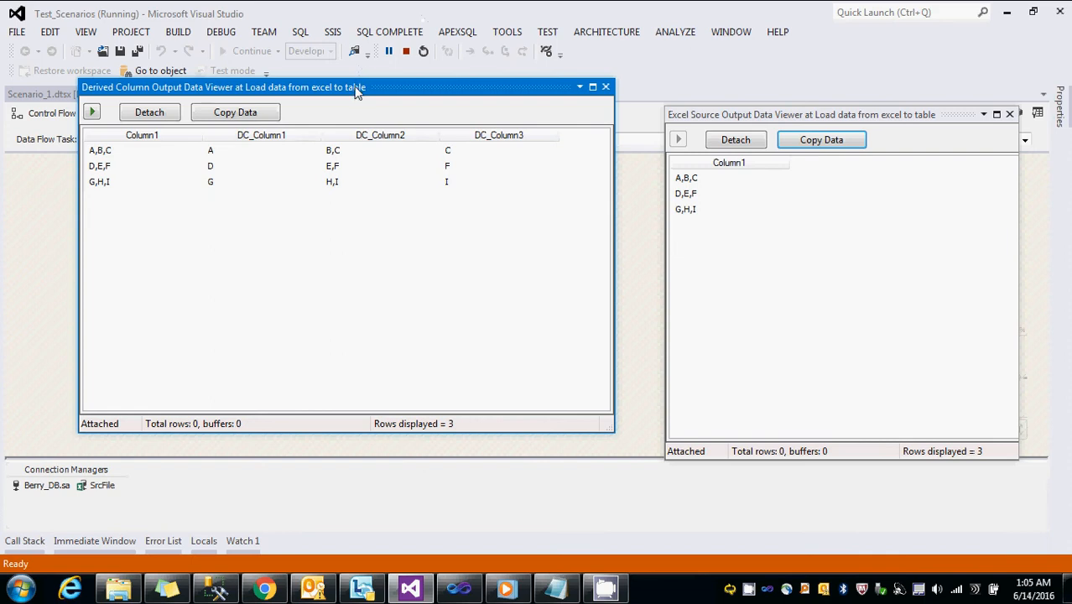
left_click_drag(356, 88, 363, 115)
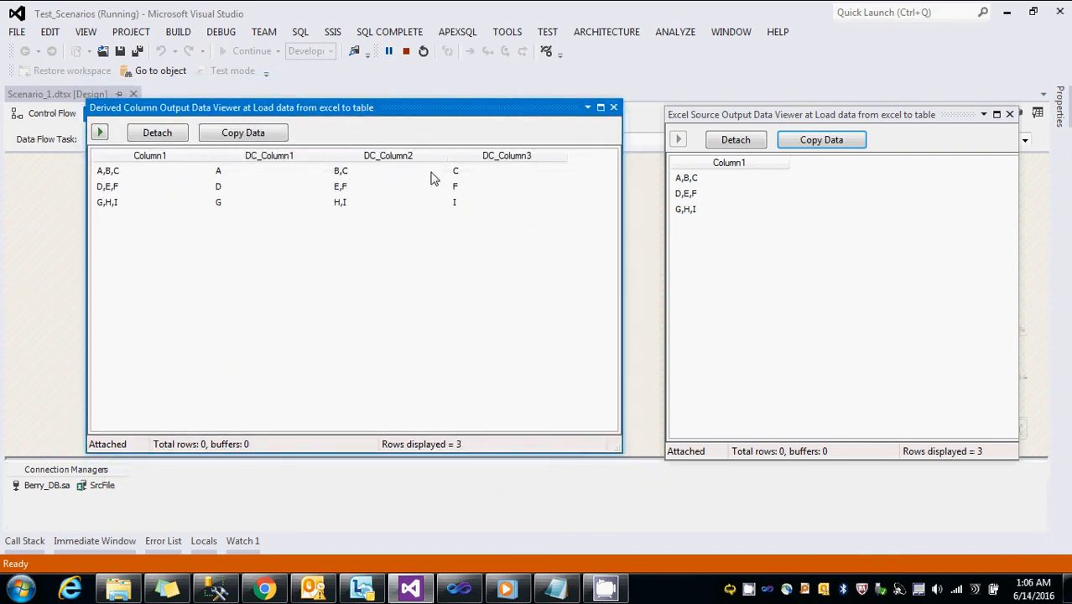
Let the data flow run to the end, close both data viewers and stop debugging.
left_click(100, 132)
left_click(613, 107)
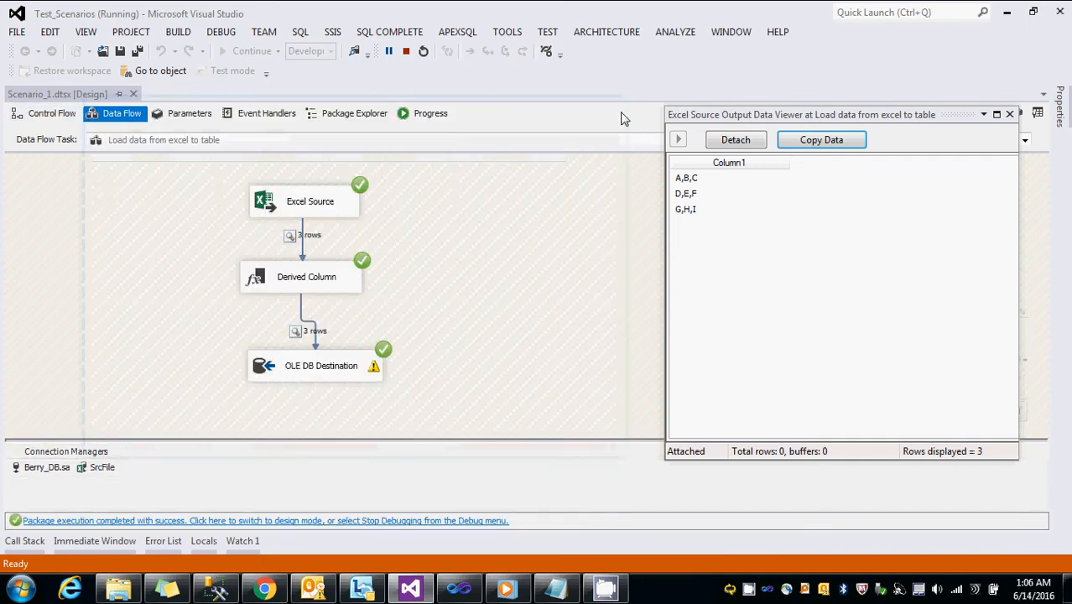
left_click(1009, 114)
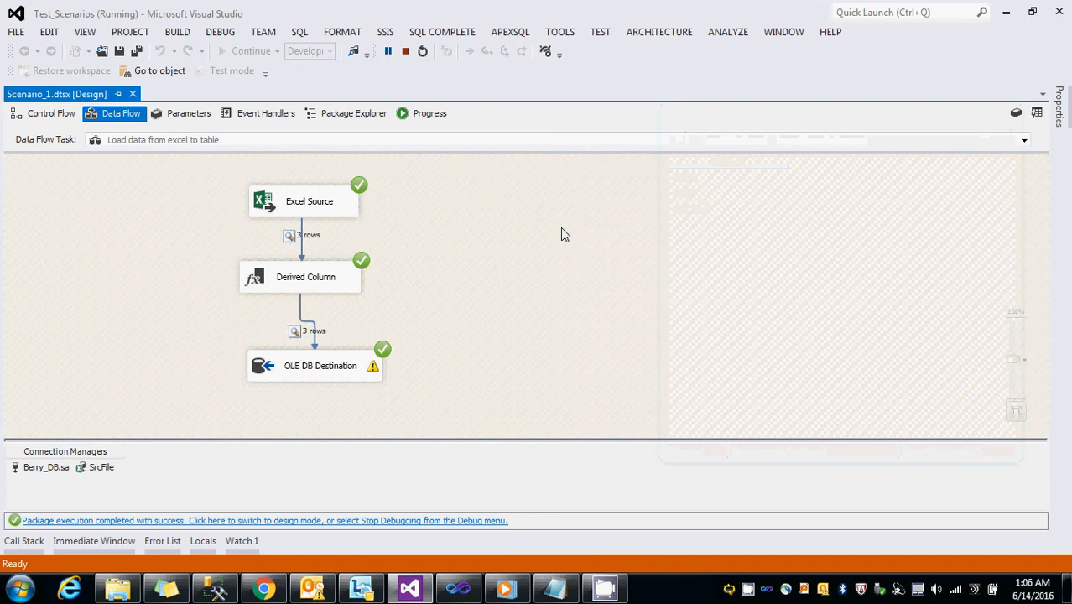
left_click(405, 51)
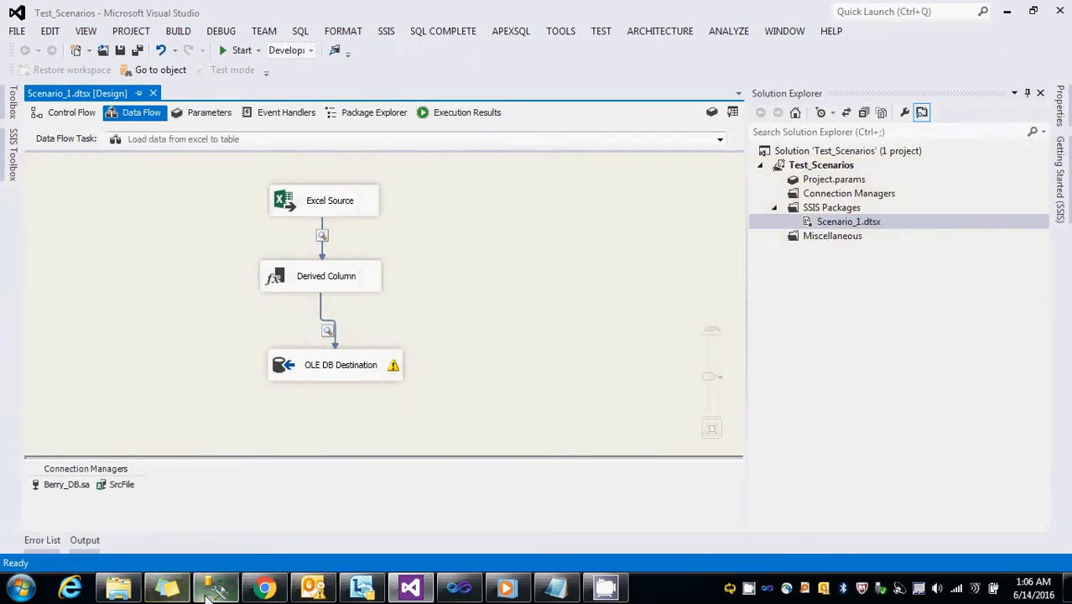
Switch to SQL Server Management Studio, rerun the SELECT query on dbo.tbl_LoadExcelData and check the Column2 values.
left_click(215, 587)
key("F5")
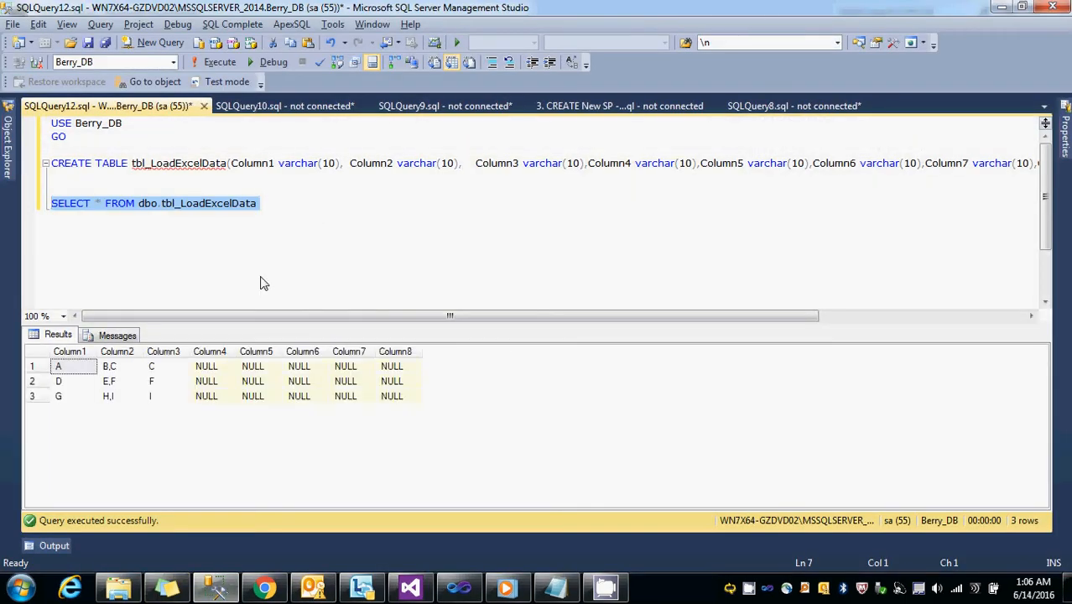
left_click_drag(117, 367, 123, 401)
Switch to Visual Studio, copy the DC_Column2 expression from the Derived Column transformation and paste it below the solution notes in SSIS SCENARIOS.txt.
key("alt+Tab")
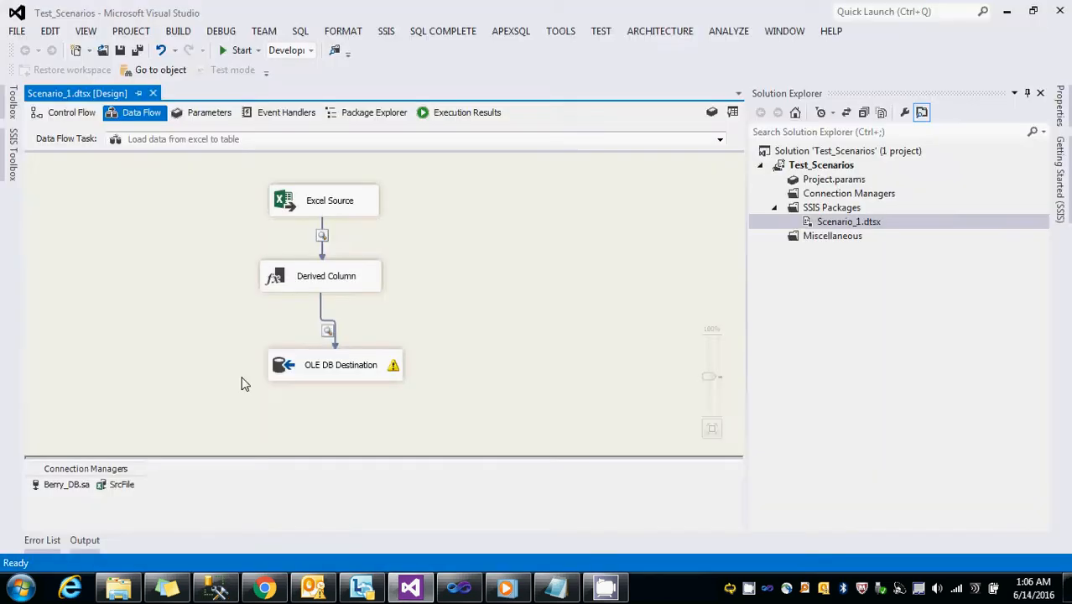
double_click(284, 288)
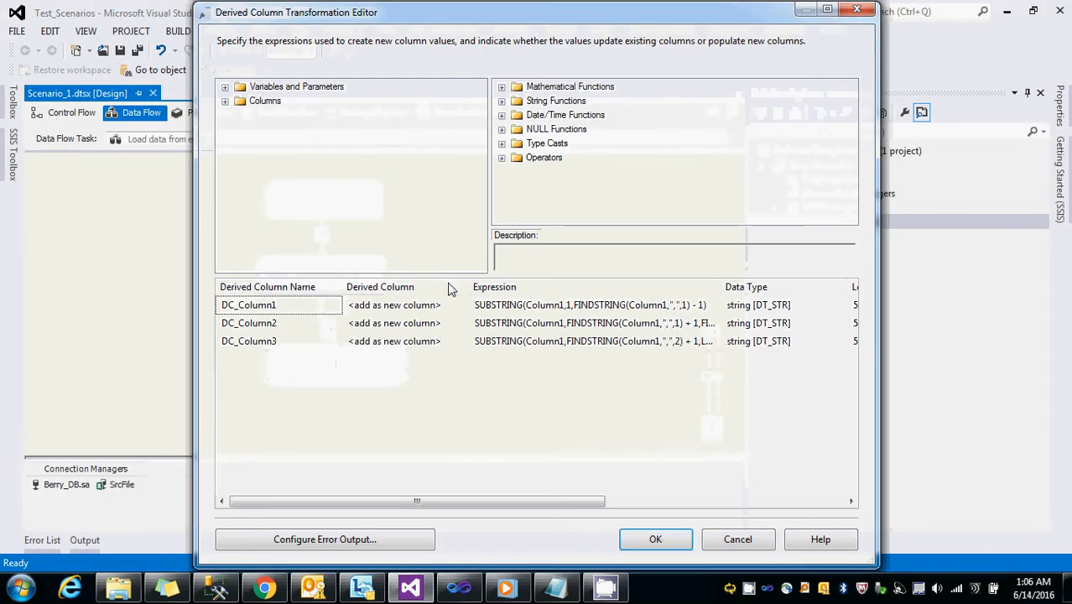
left_click(522, 329)
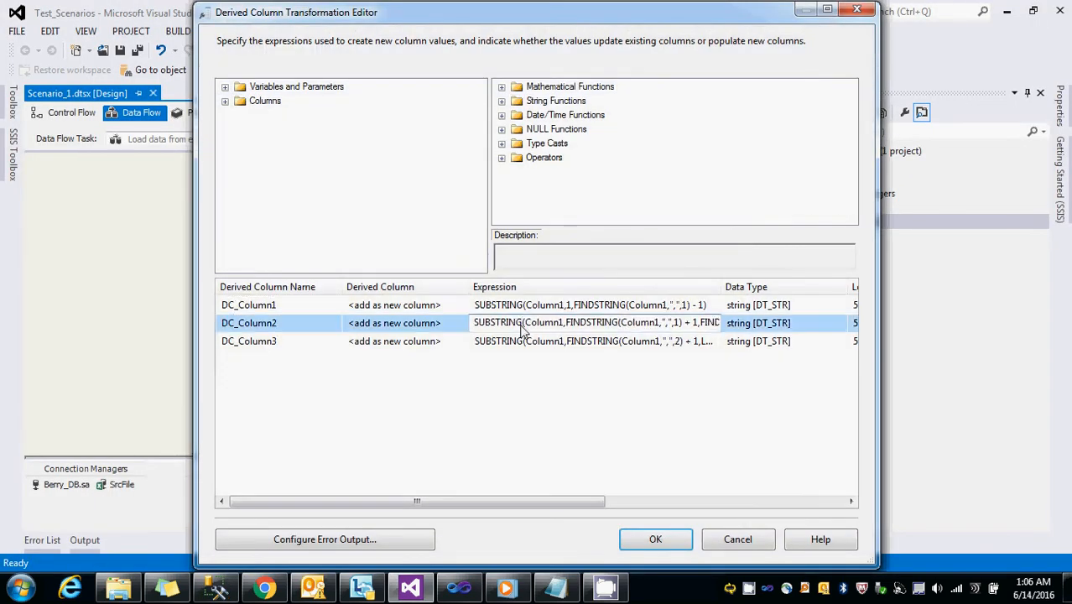
left_click(556, 587)
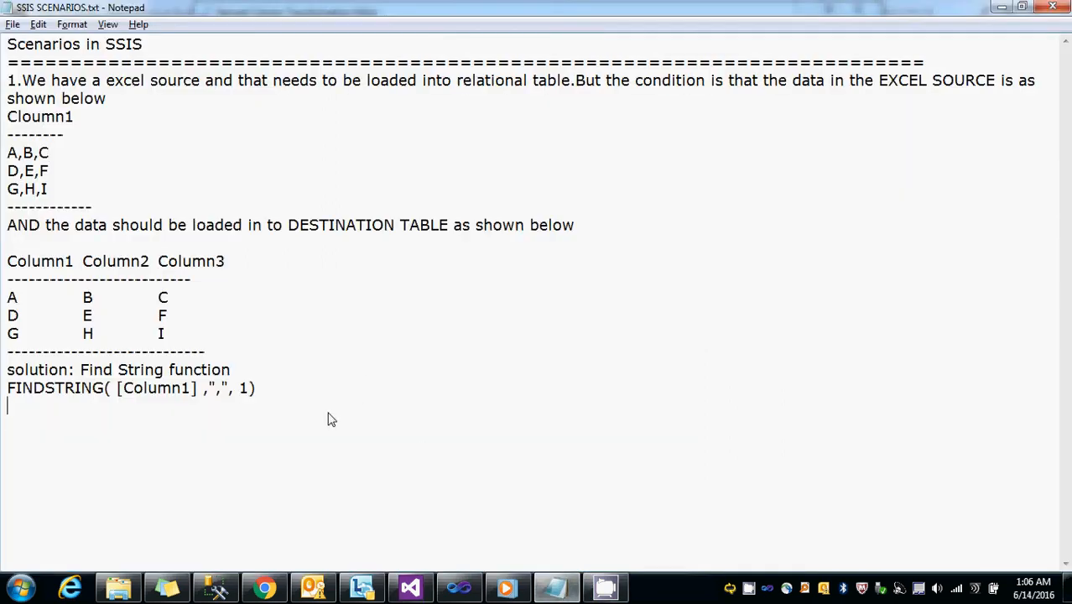
type("SUBSTRING(Column1,FINDSTRING(Column1,\",\",1) + 1,FINDSTRING(Column1,\",\",2) - 1)")
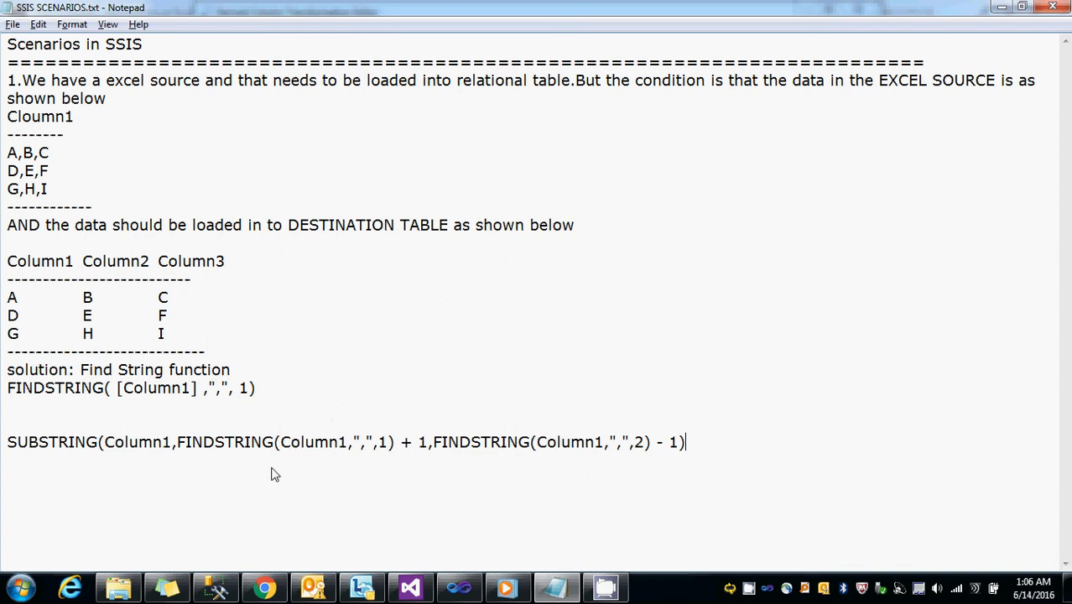
Examine the column, start position and length arguments of the copied SUBSTRING expression, including the "- 1" after the second FINDSTRING.
double_click(149, 442)
left_click(148, 445)
left_click_drag(172, 442, 107, 449)
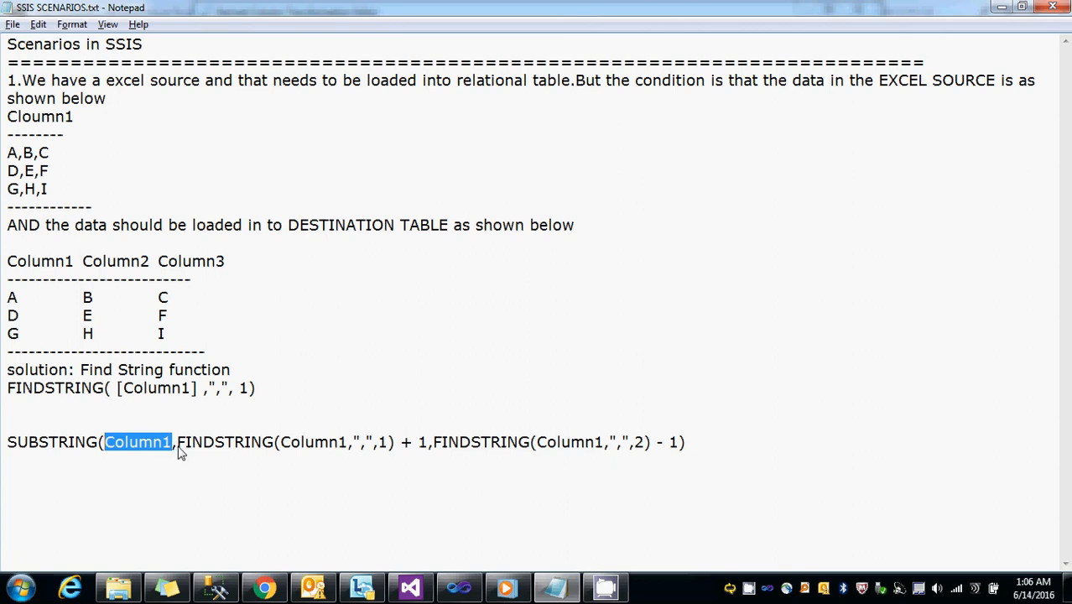
left_click_drag(177, 446, 426, 450)
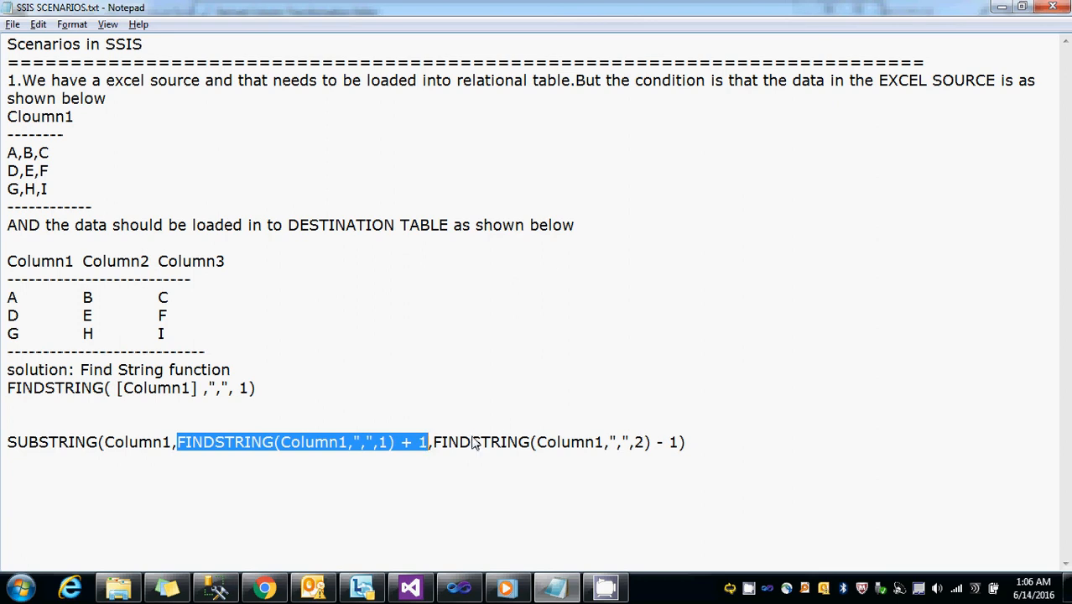
left_click_drag(440, 447, 500, 449)
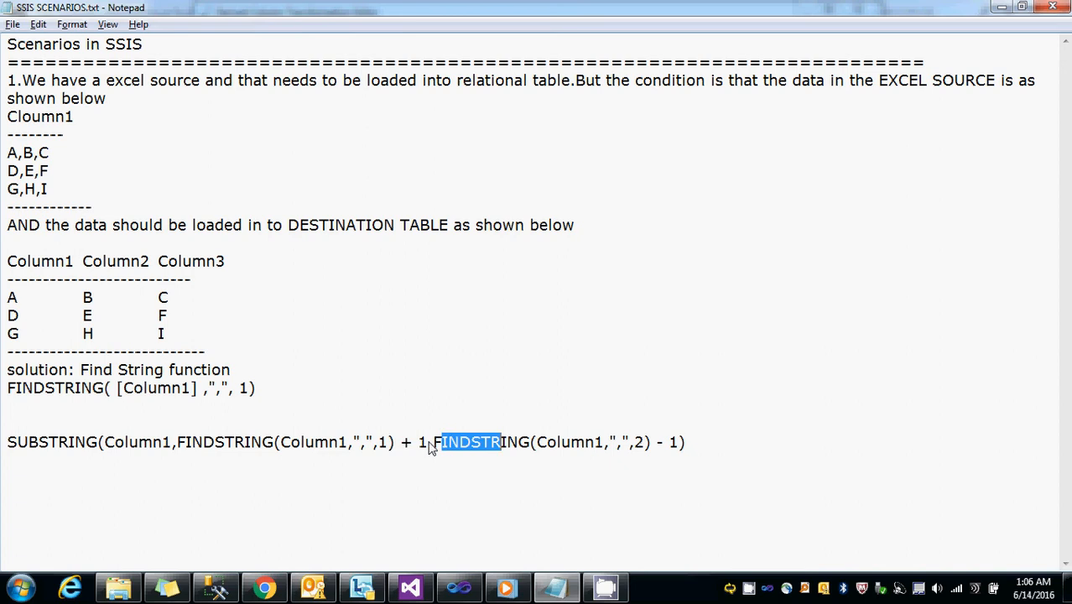
left_click_drag(432, 448, 653, 451)
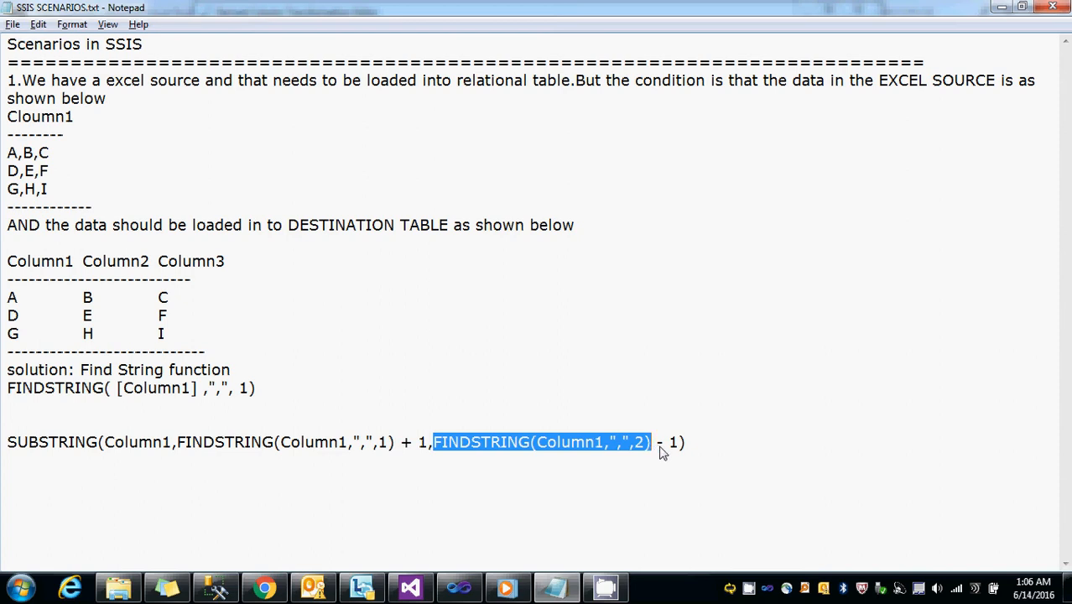
left_click_drag(655, 450, 682, 452)
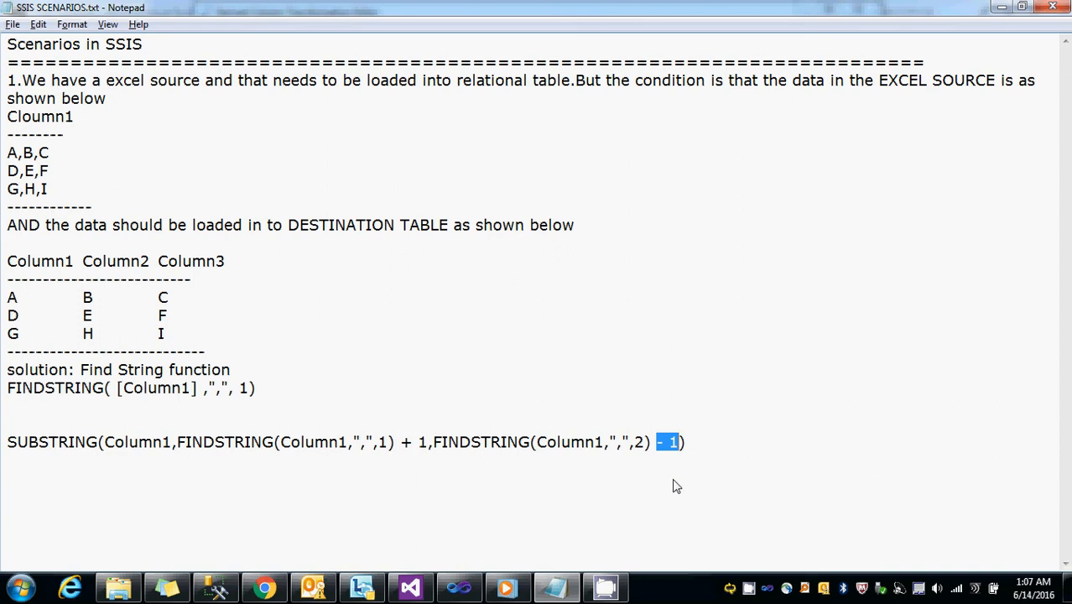
left_click(611, 491)
left_click_drag(273, 442, 98, 442)
left_click_drag(177, 442, 186, 443)
left_click_drag(432, 442, 681, 443)
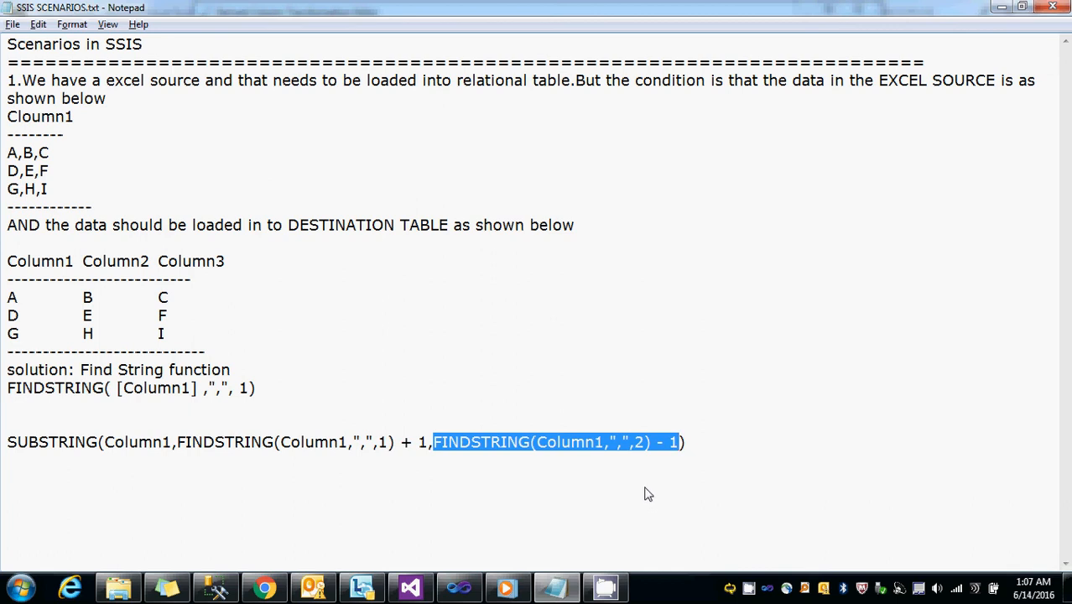
left_click(658, 474)
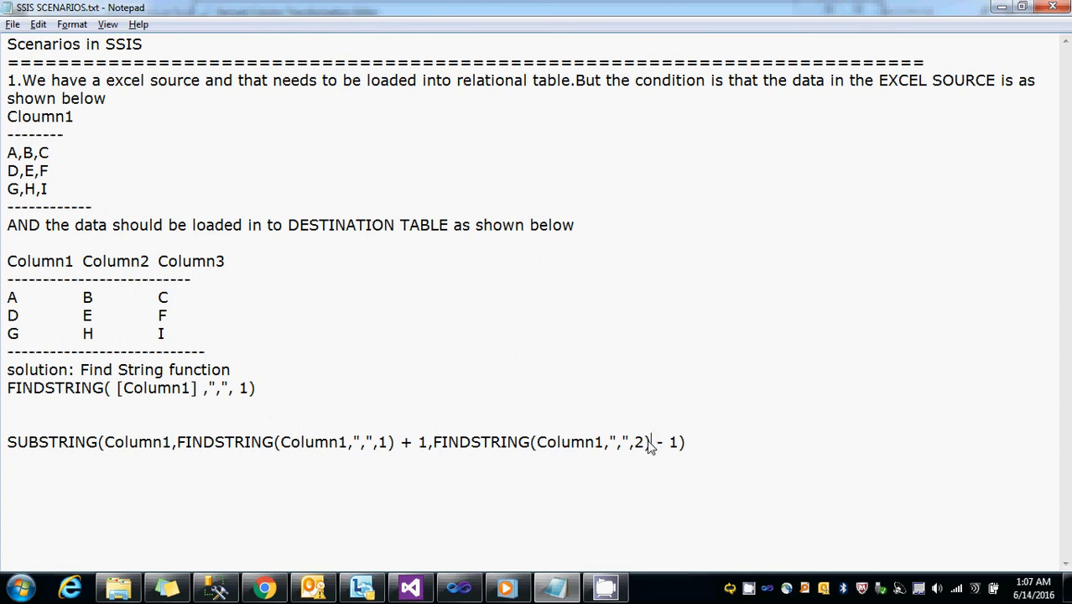
left_click_drag(650, 445, 436, 453)
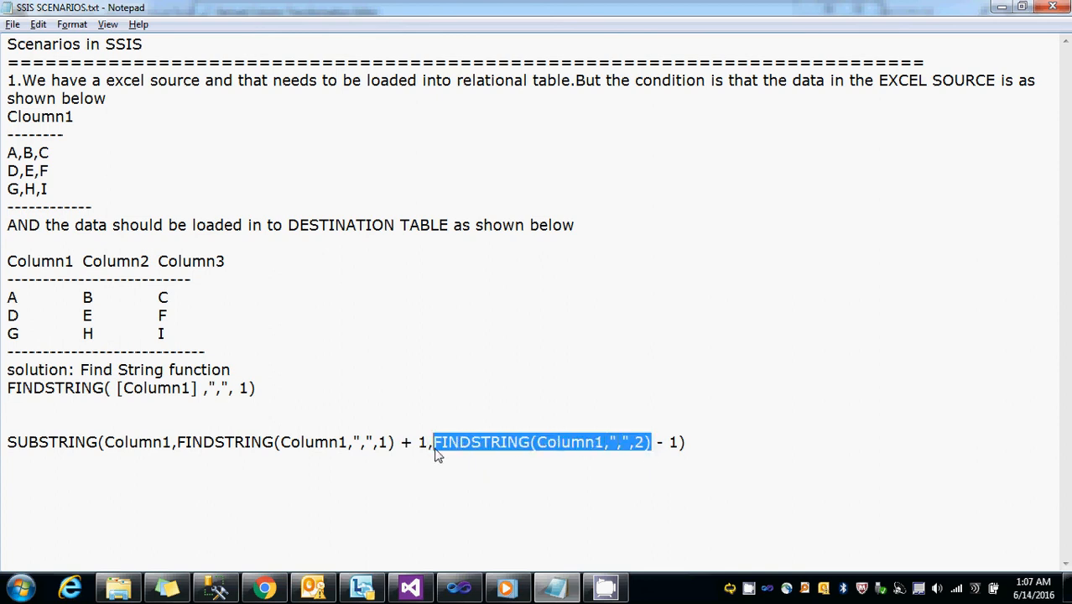
double_click(59, 445)
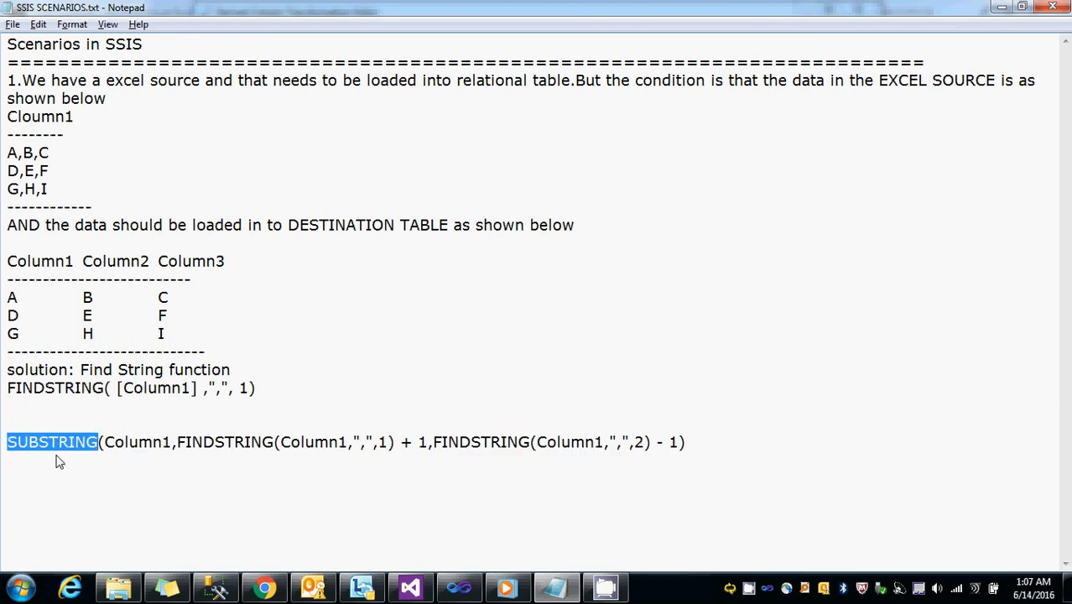
double_click(111, 447)
left_click_drag(106, 449, 679, 453)
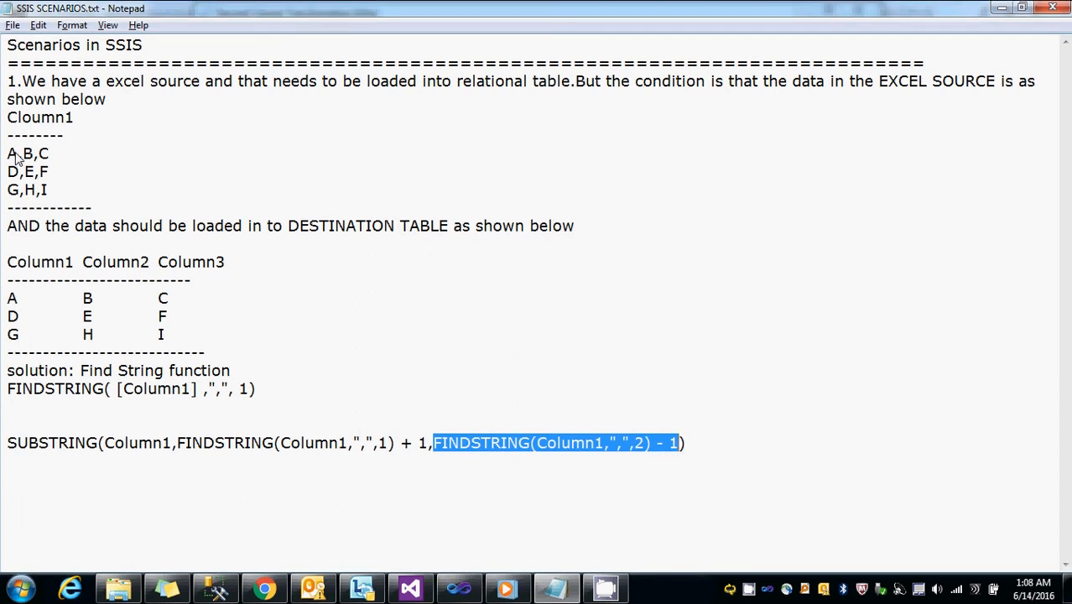
Trace the expression's start position and length on the sample value A,B,C and compare with the Column2 results in Management Studio.
left_click_drag(39, 153, 13, 161)
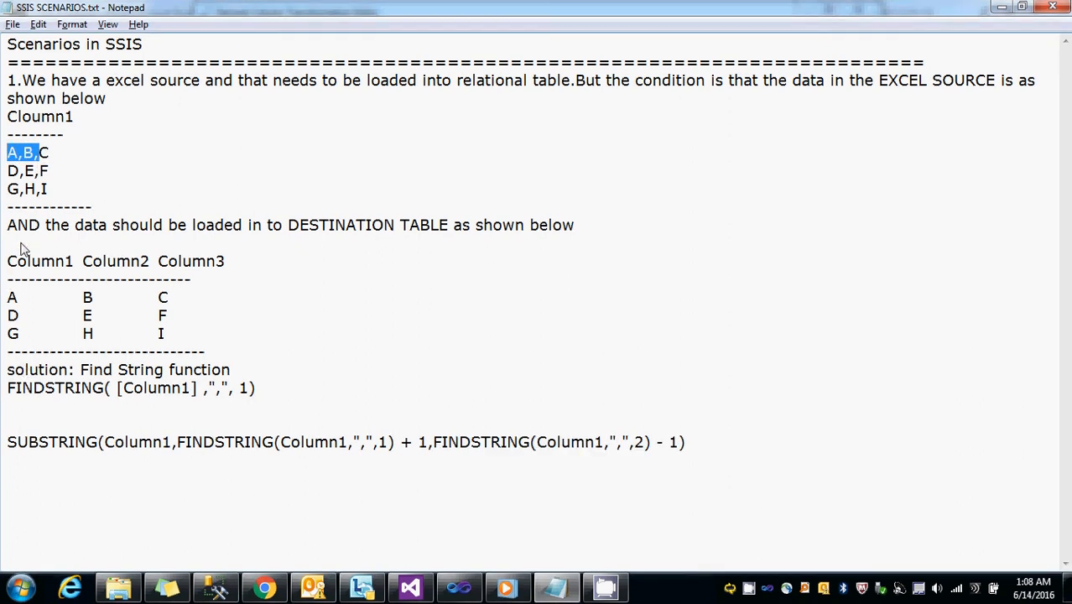
left_click(178, 447)
left_click_drag(179, 449, 429, 450)
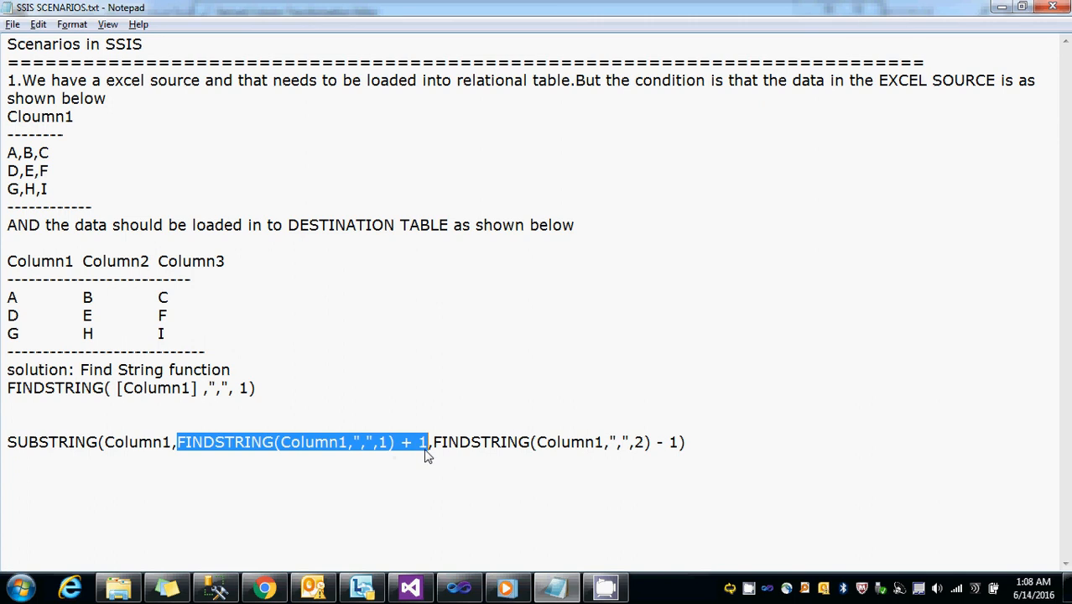
left_click_drag(22, 154, 50, 157)
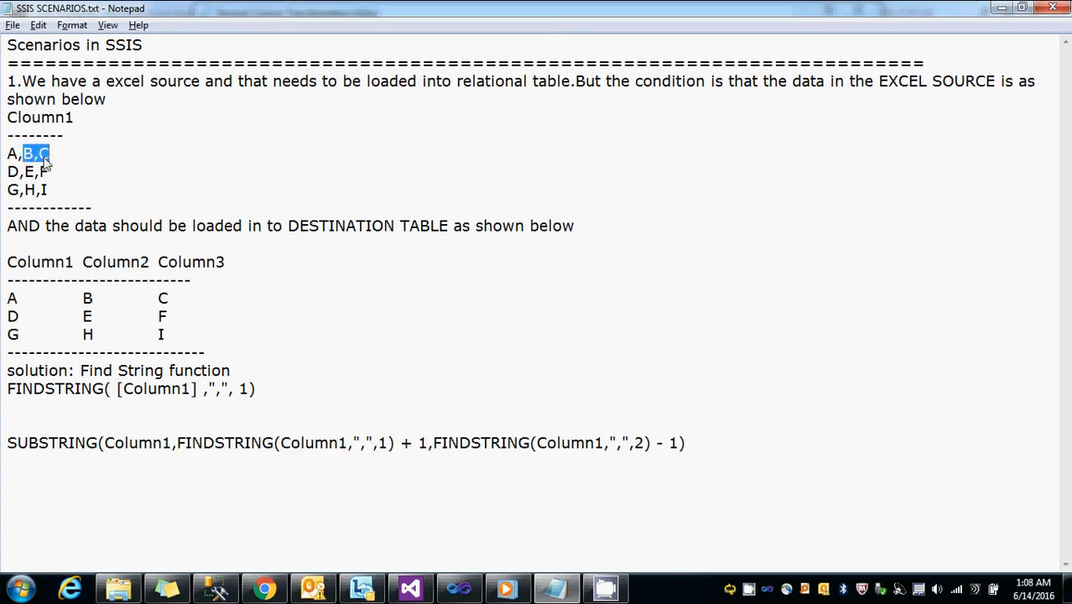
left_click(216, 587)
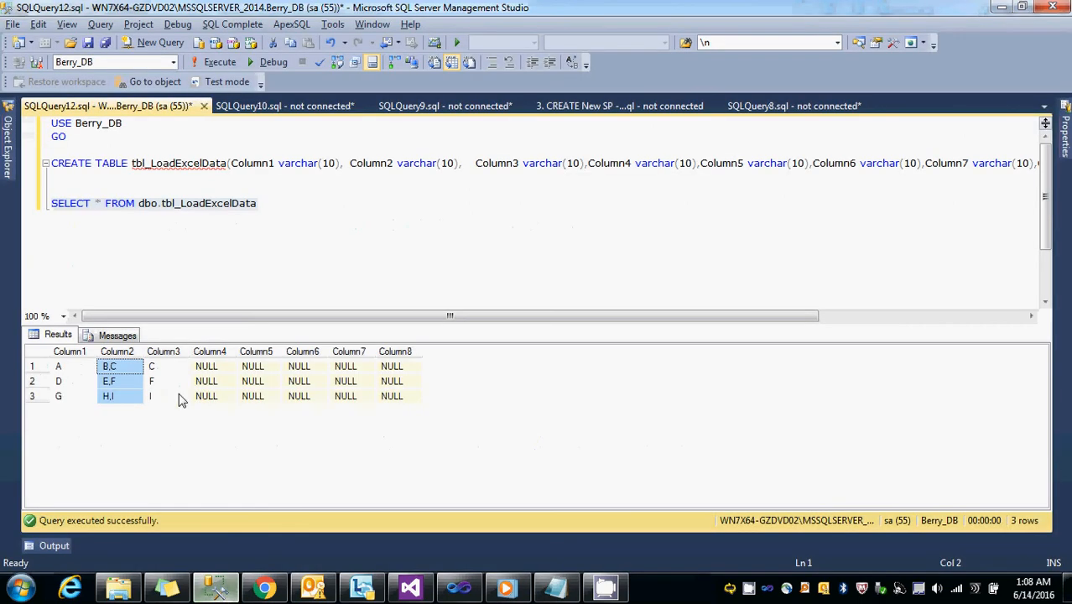
left_click(118, 373)
left_click(1000, 6)
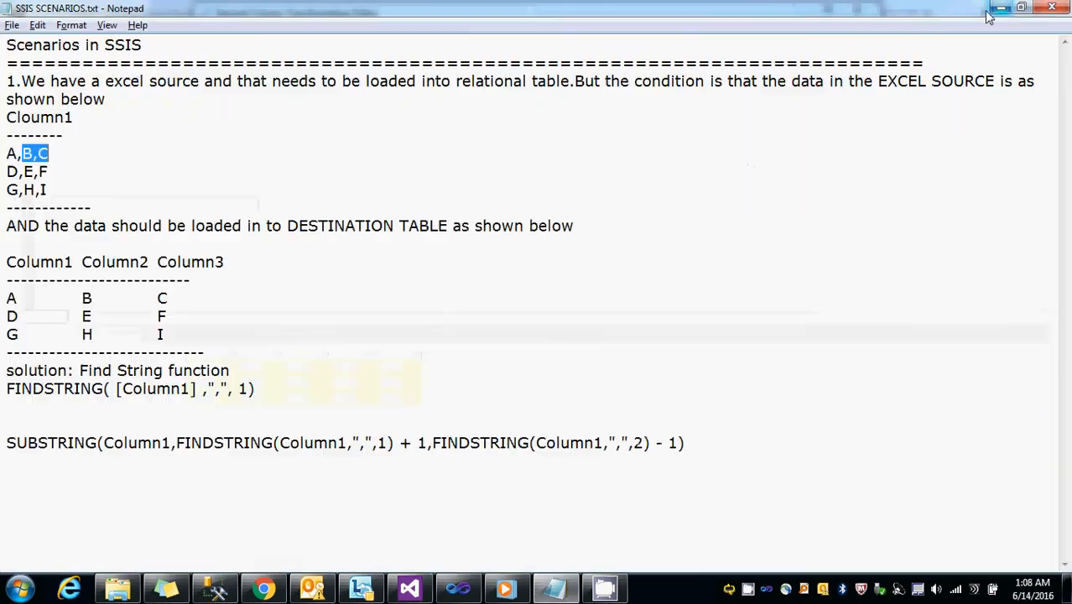
In the Notepad expression, replace the 1 subtracted in the length argument with a copy of FINDSTRING(Column1,",",1).
left_click(517, 397)
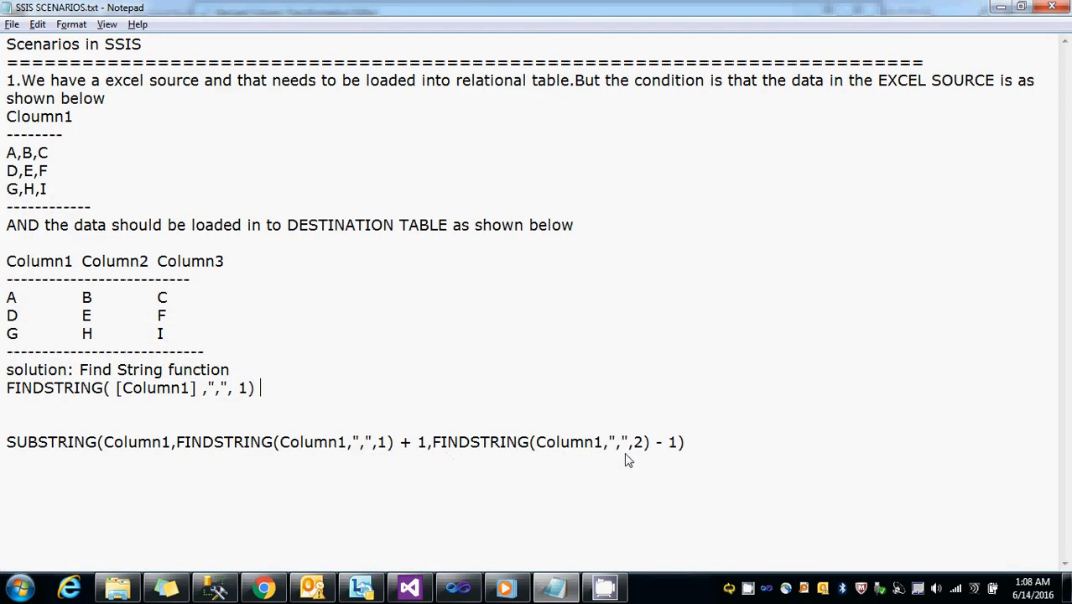
left_click_drag(394, 445, 178, 445)
key("ctrl+c")
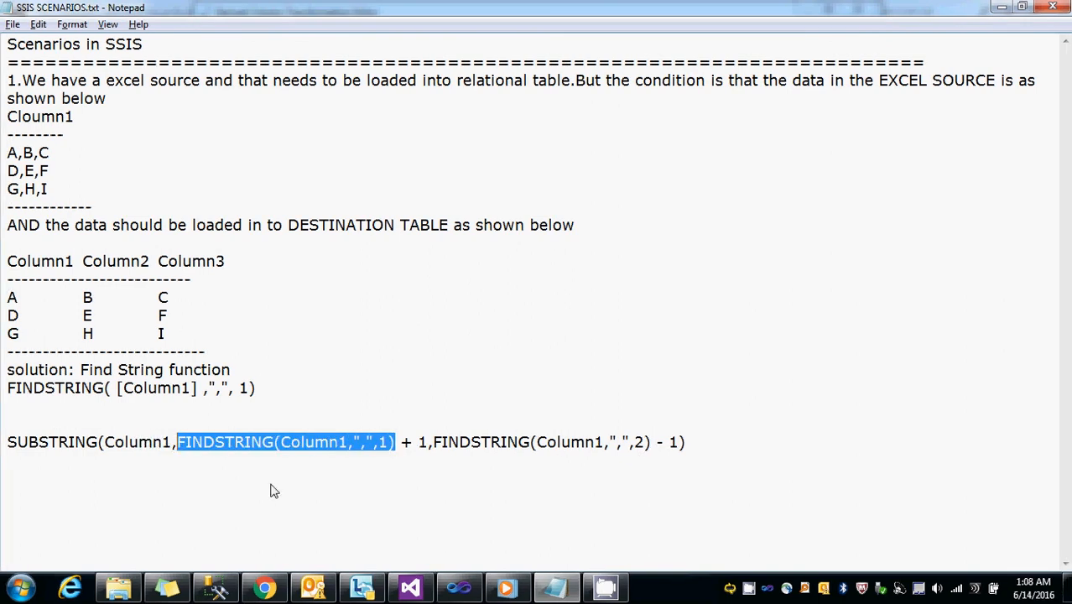
left_click(658, 447)
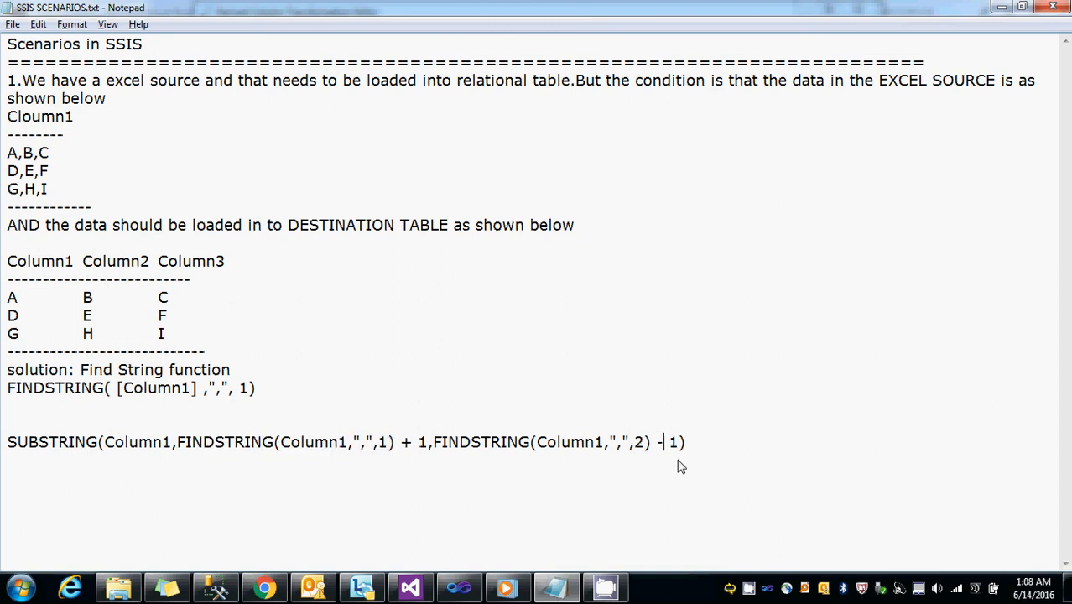
key("BackSpace")
key("ctrl+v")
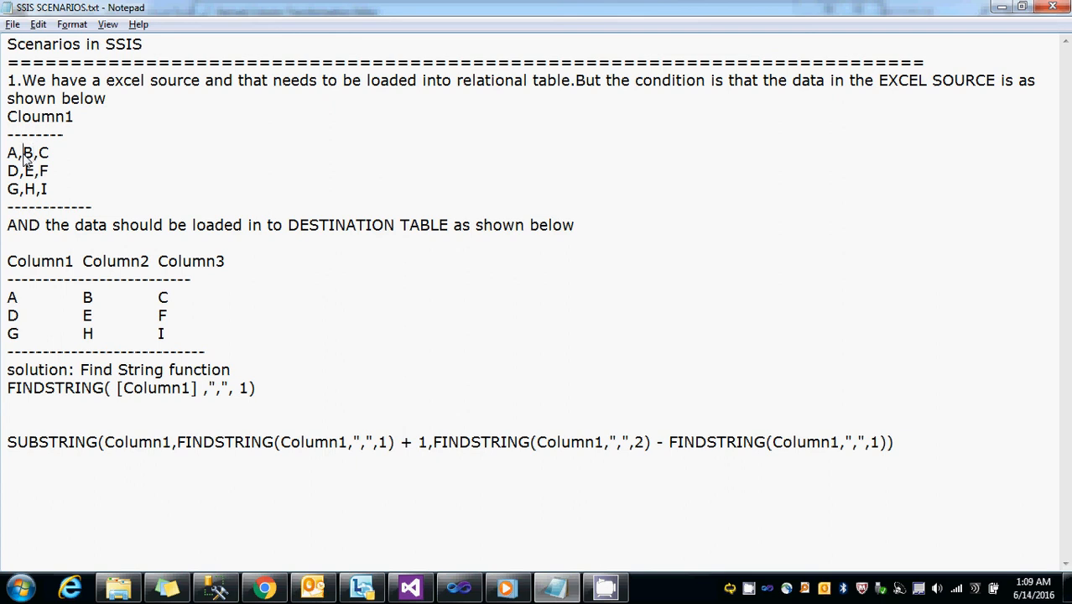
Add -1 after the last FINDSTRING(Column1,",",1), inside the closing parenthesis of the SUBSTRING expression.
left_click_drag(24, 154, 17, 154)
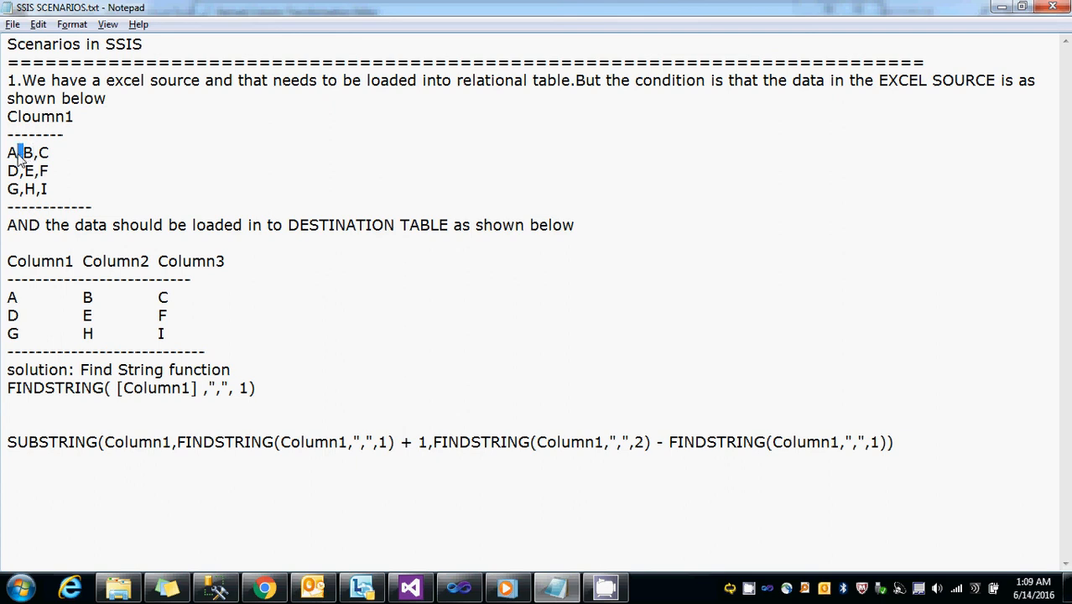
left_click(887, 442)
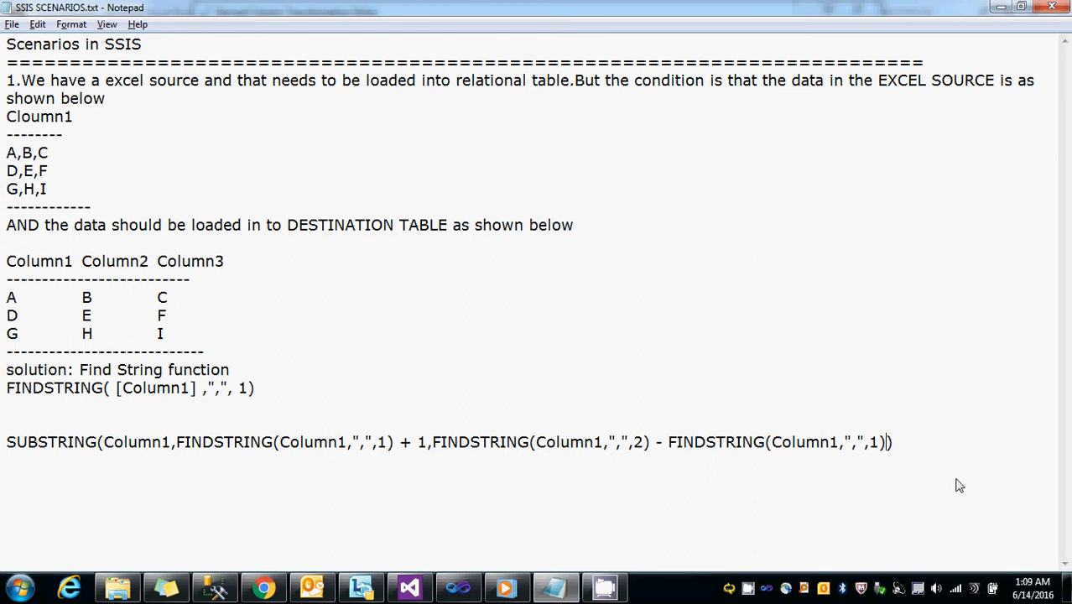
type("+1")
left_click_drag(429, 450, 394, 444)
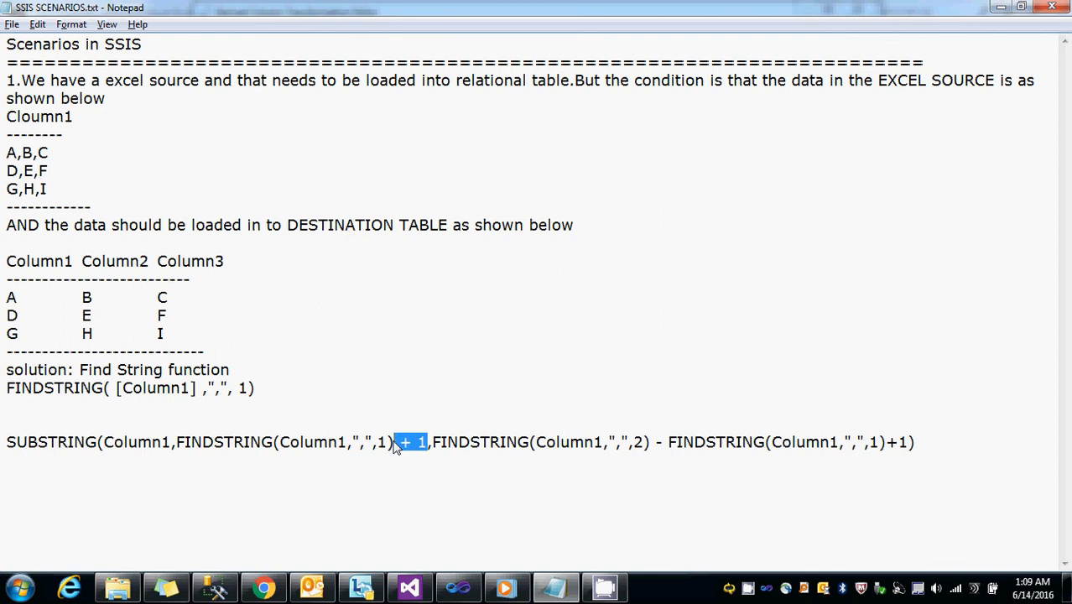
left_click(39, 160)
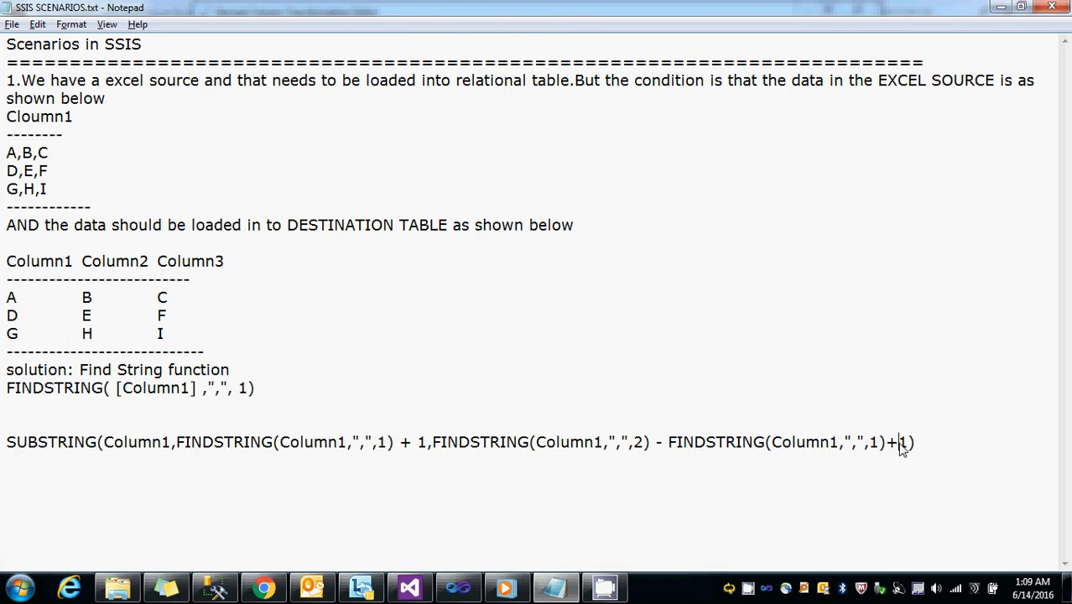
left_click_drag(897, 449, 892, 447)
type("-1")
Replace the DC_Column2 expression in the Derived Column transformation in Visual Studio with the corrected SUBSTRING expression from Notepad and accept the change.
key("shift+Home")
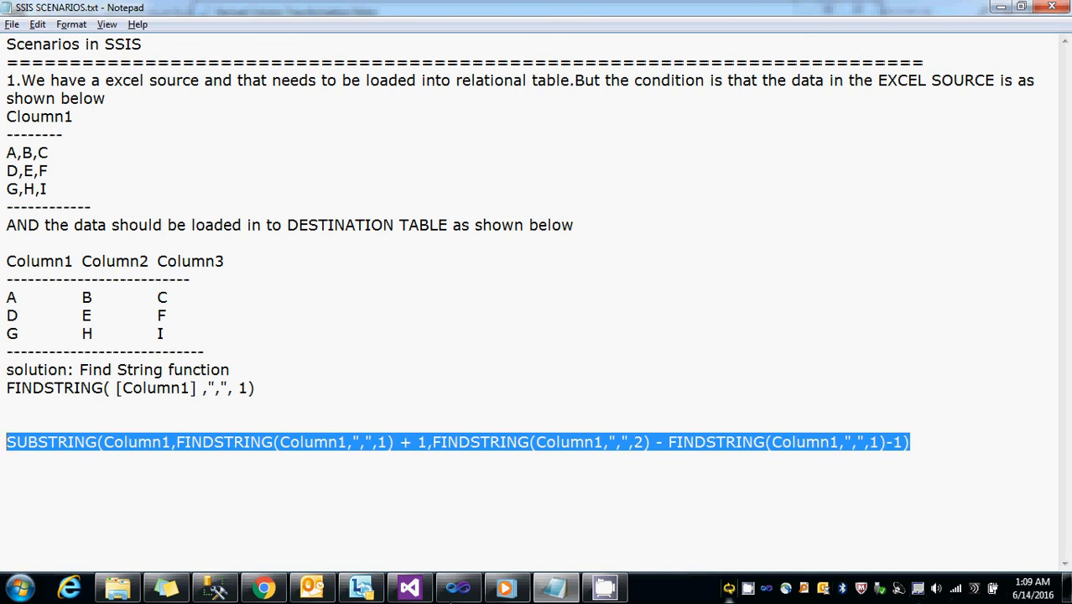
left_click(409, 587)
left_click(547, 328)
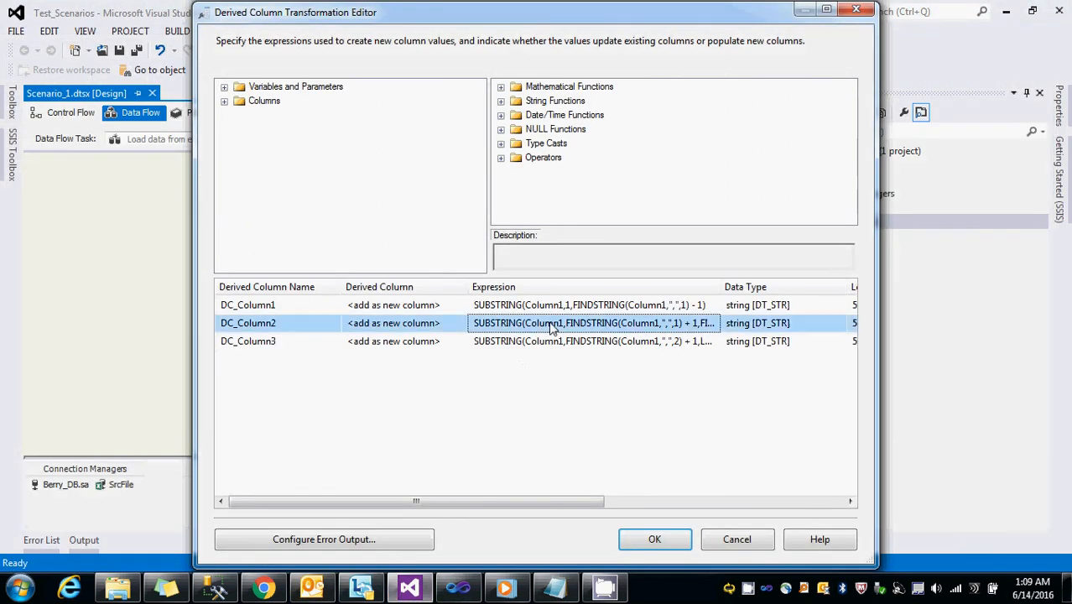
key("ctrl+a")
key("ctrl+v")
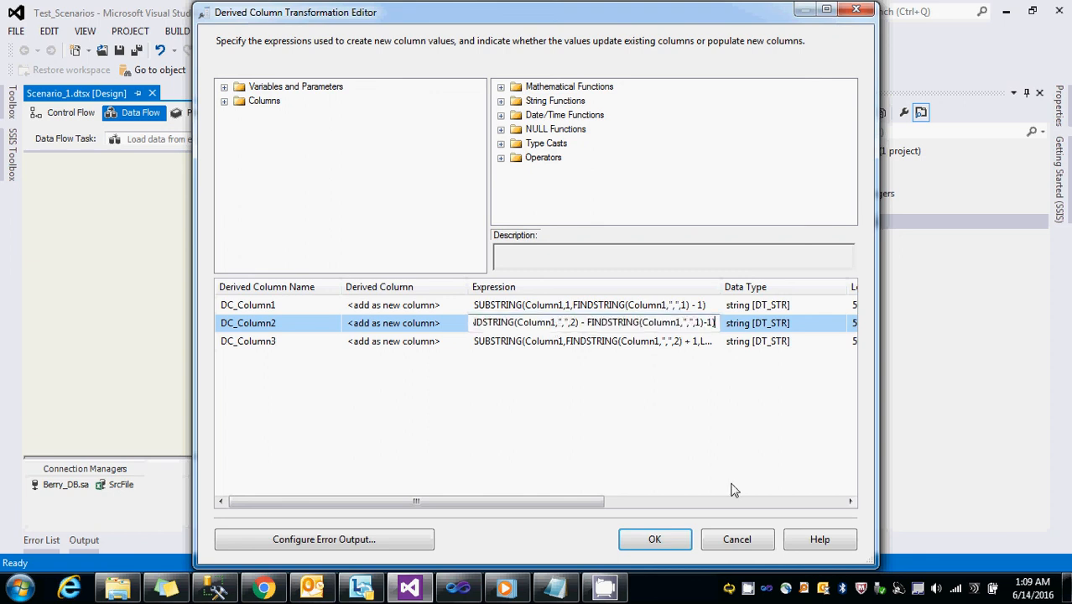
left_click(673, 543)
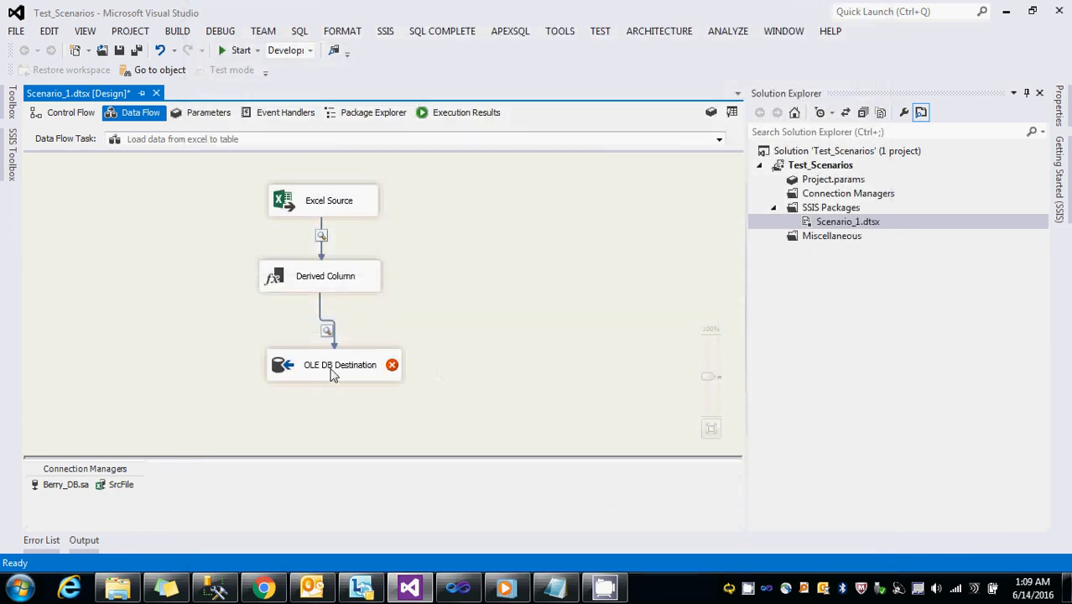
In the Derived Column transformation's advanced editor, set the DC_Column2 output column's data type to string [DT_STR], accept it and save the package.
mouse_move(334, 369)
right_click(313, 270)
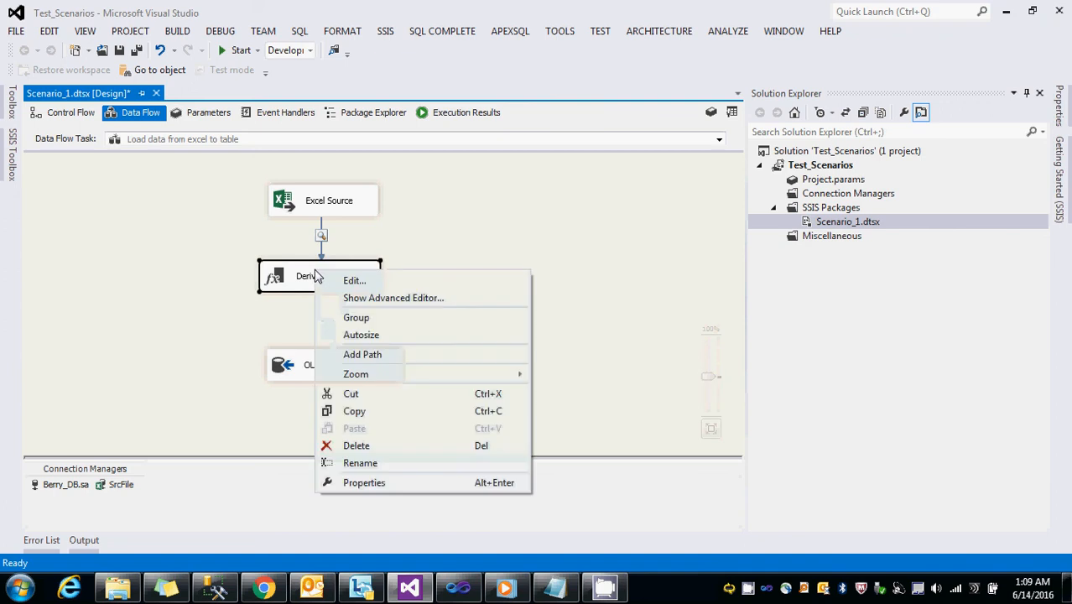
left_click(418, 298)
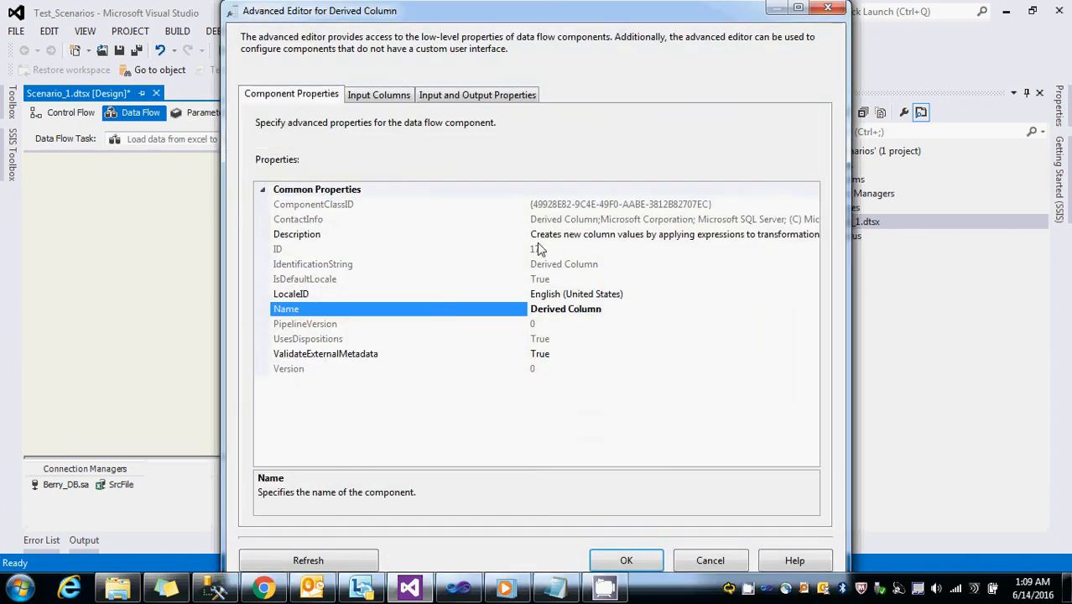
left_click(425, 97)
left_click(264, 194)
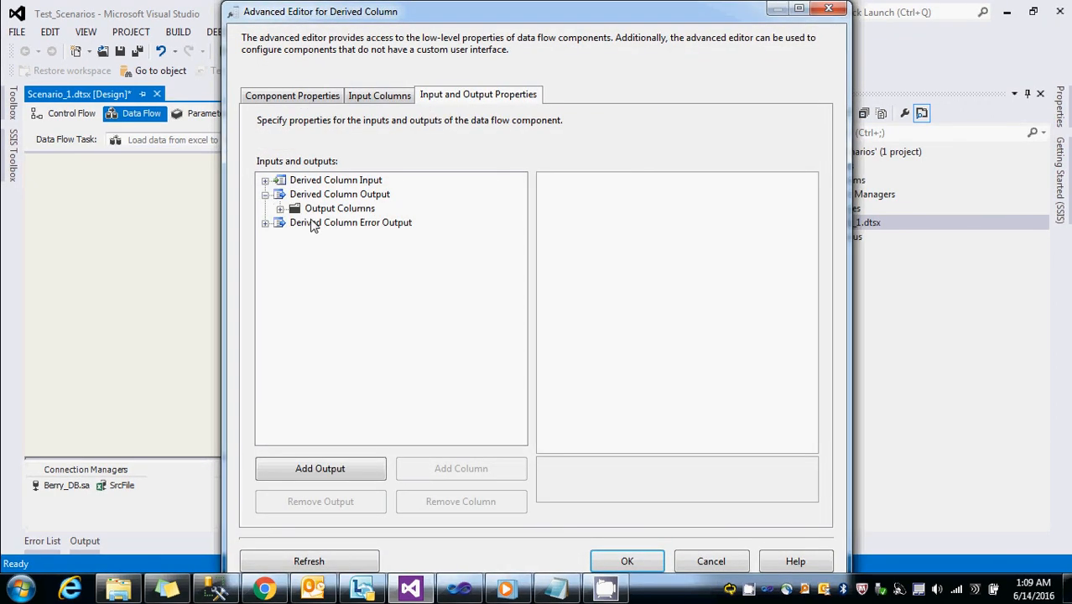
left_click(280, 208)
left_click(346, 236)
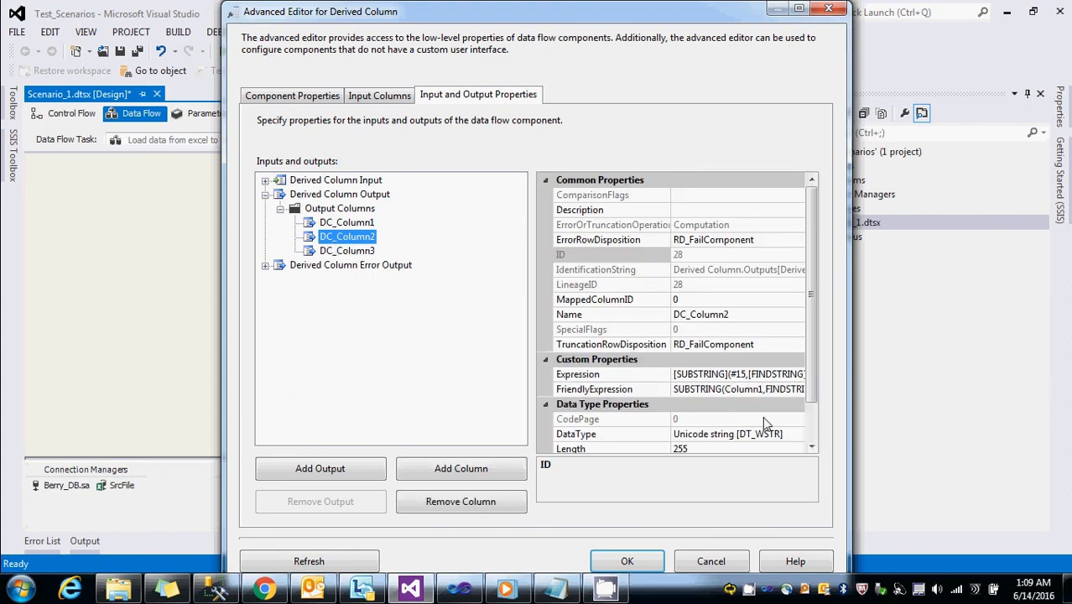
left_click(797, 389)
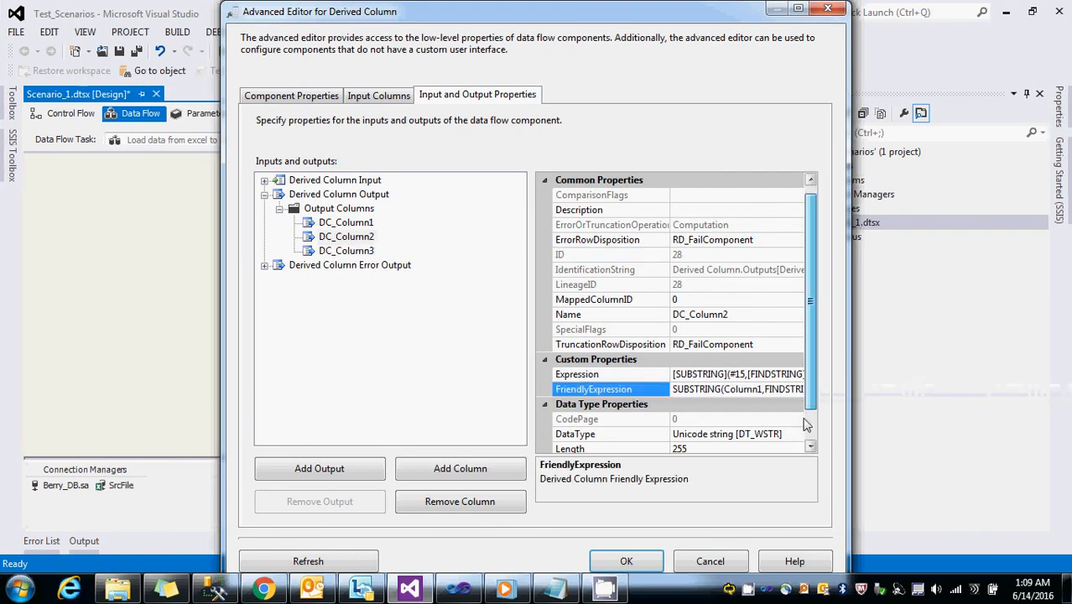
scroll(805, 400, "down", 1)
left_click(793, 404)
left_click(793, 391)
left_click(797, 391)
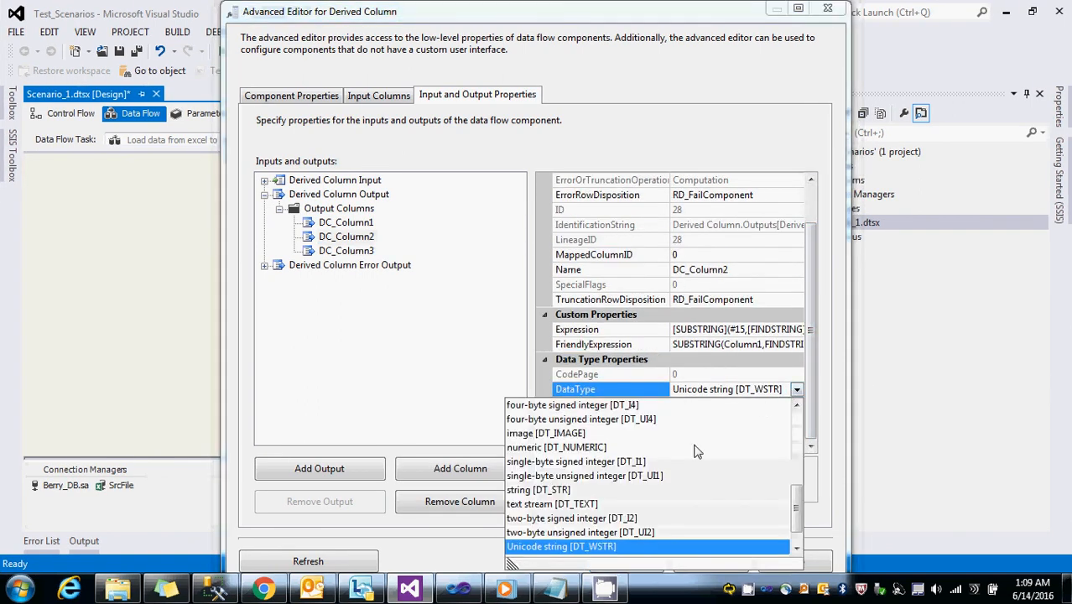
left_click(563, 490)
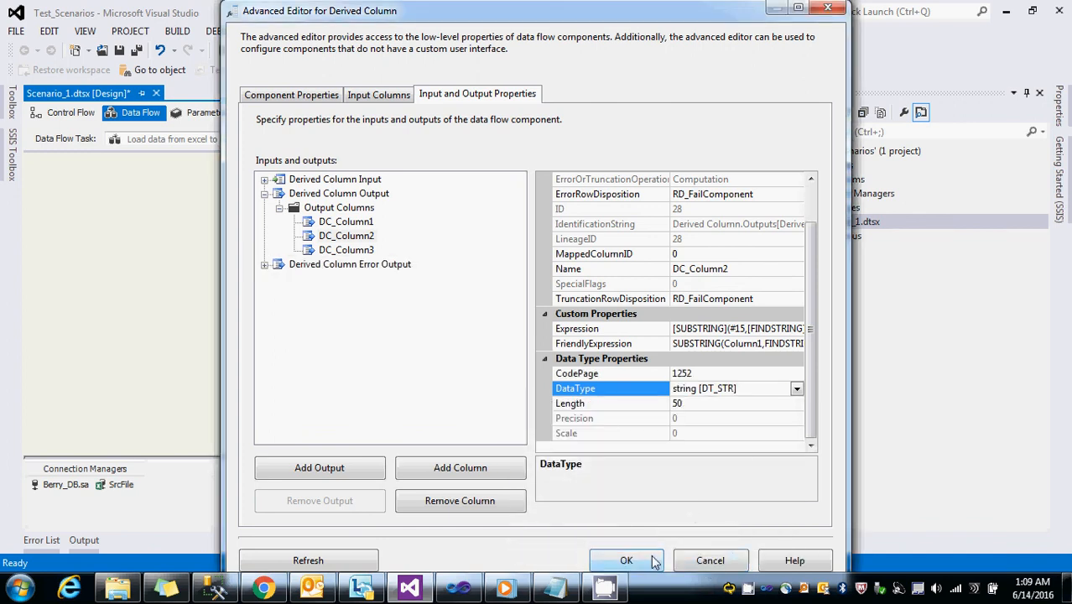
left_click(626, 560)
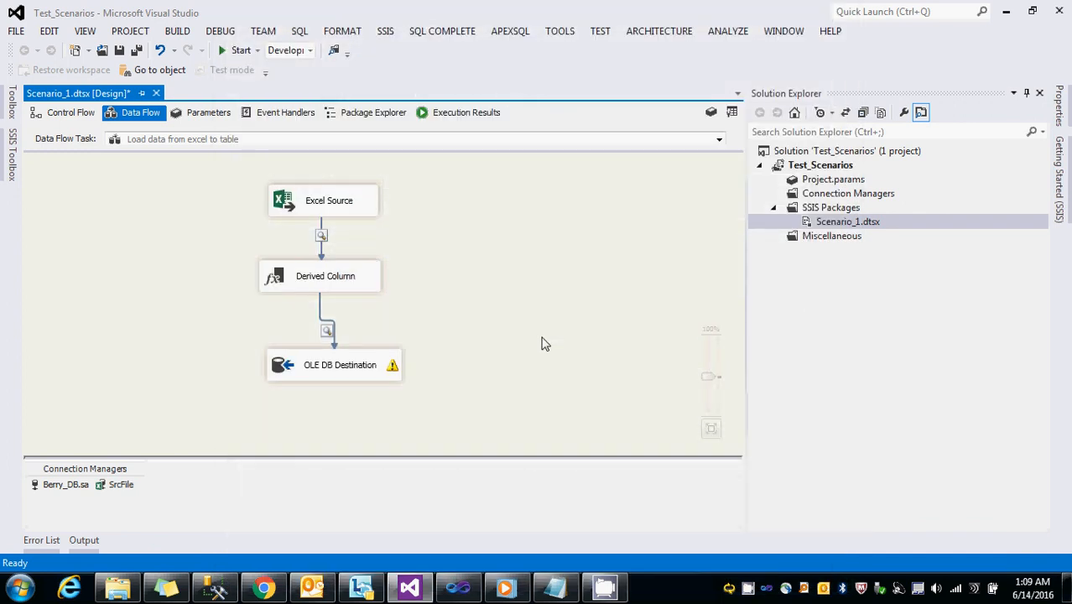
key("ctrl+s")
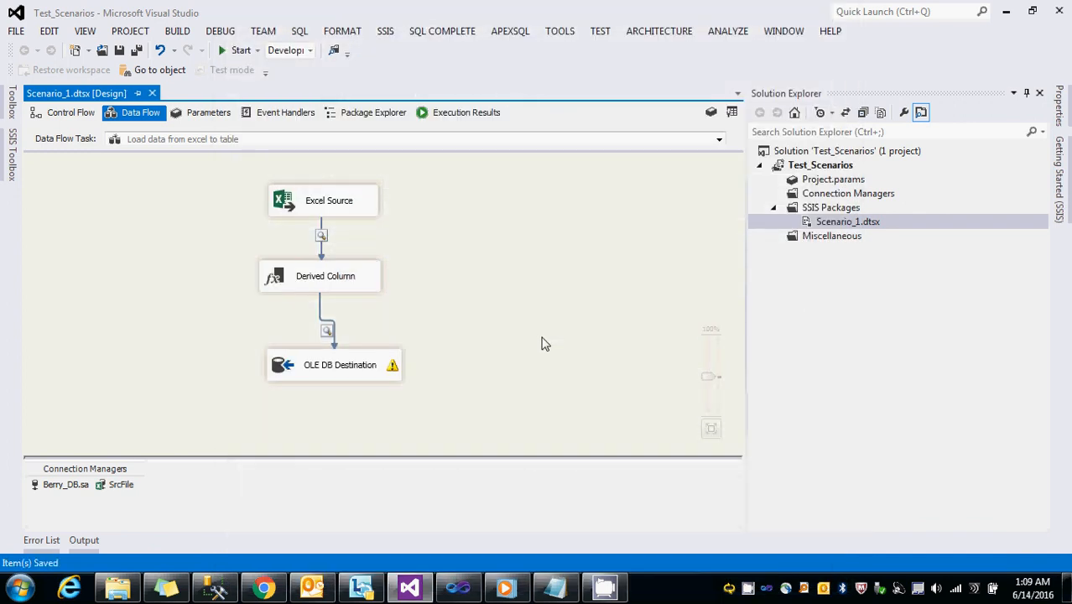
Run the package, continue past the Excel Source data viewer and widen the Derived Column data viewer to show all columns.
left_click(54, 120)
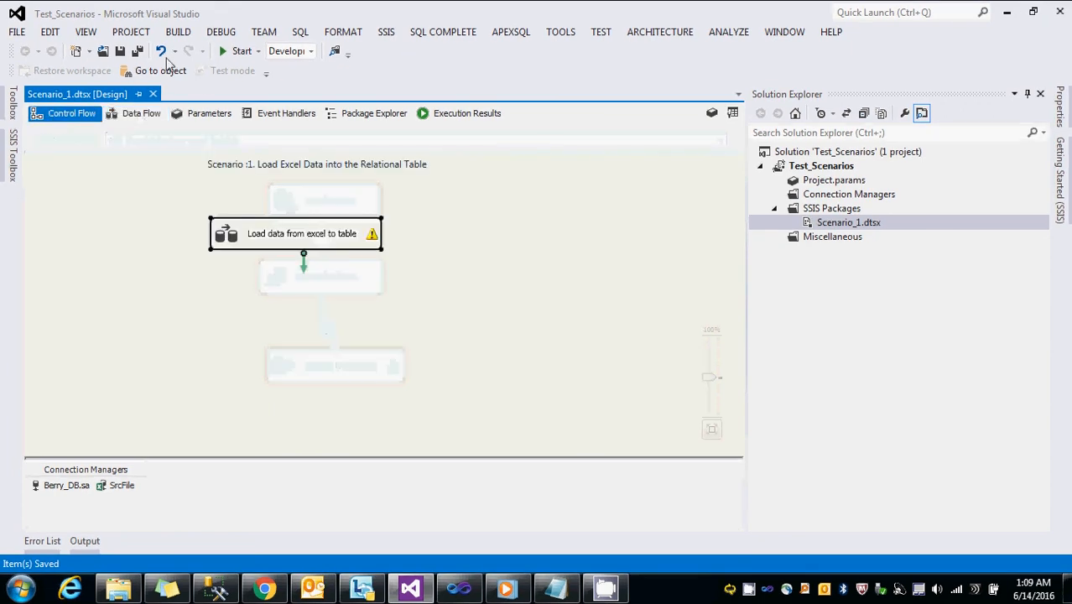
left_click(239, 57)
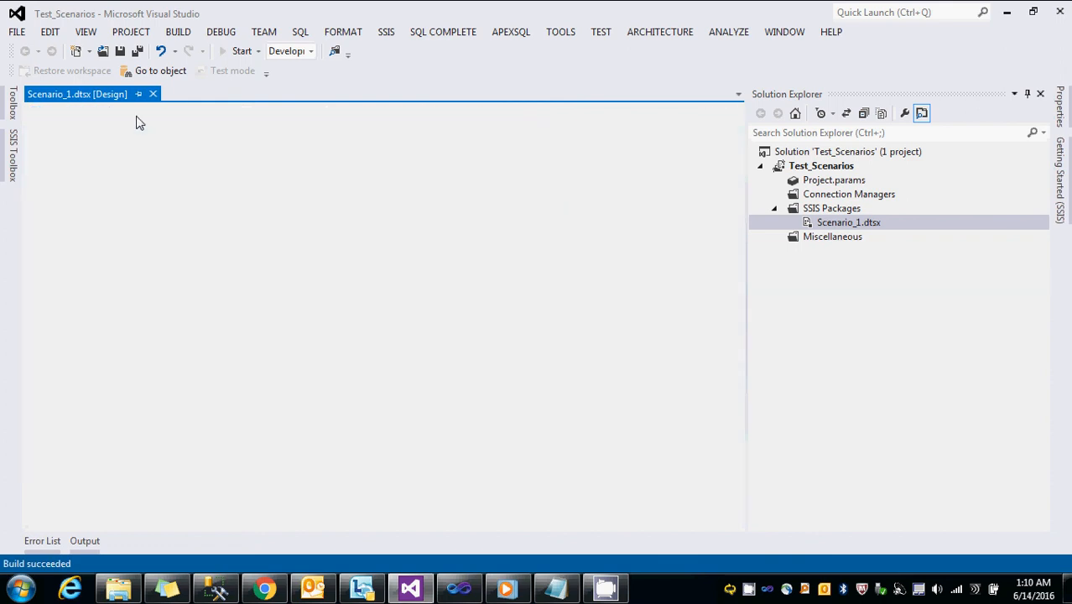
left_click(135, 119)
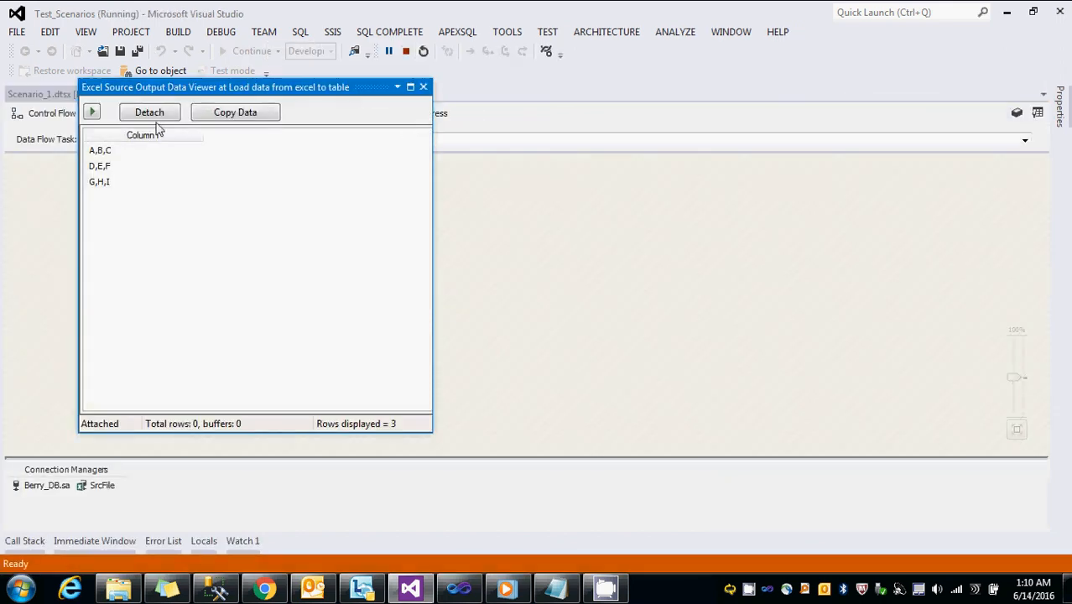
left_click(92, 113)
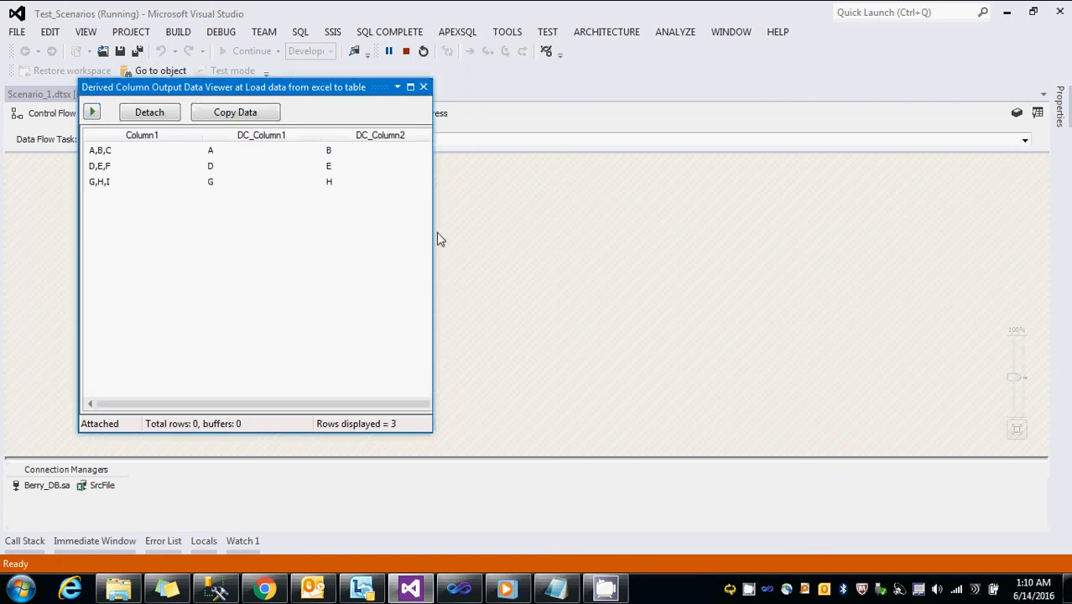
left_click_drag(433, 238, 820, 276)
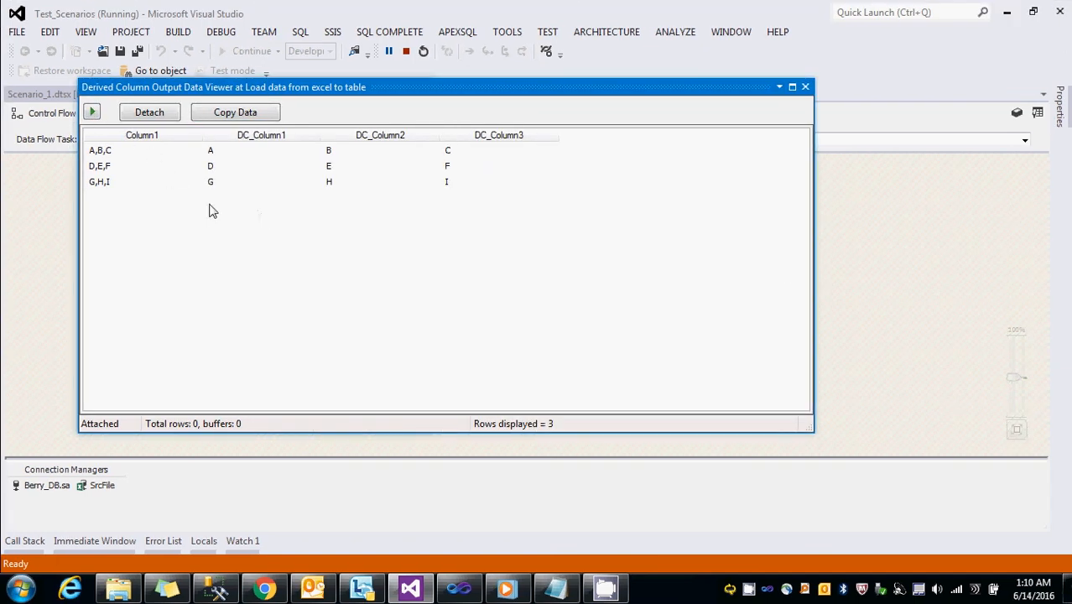
Check the DC_Column1, DC_Column2 and DC_Column3 values of each row in the Derived Column data viewer.
left_click(208, 151)
left_click(334, 165)
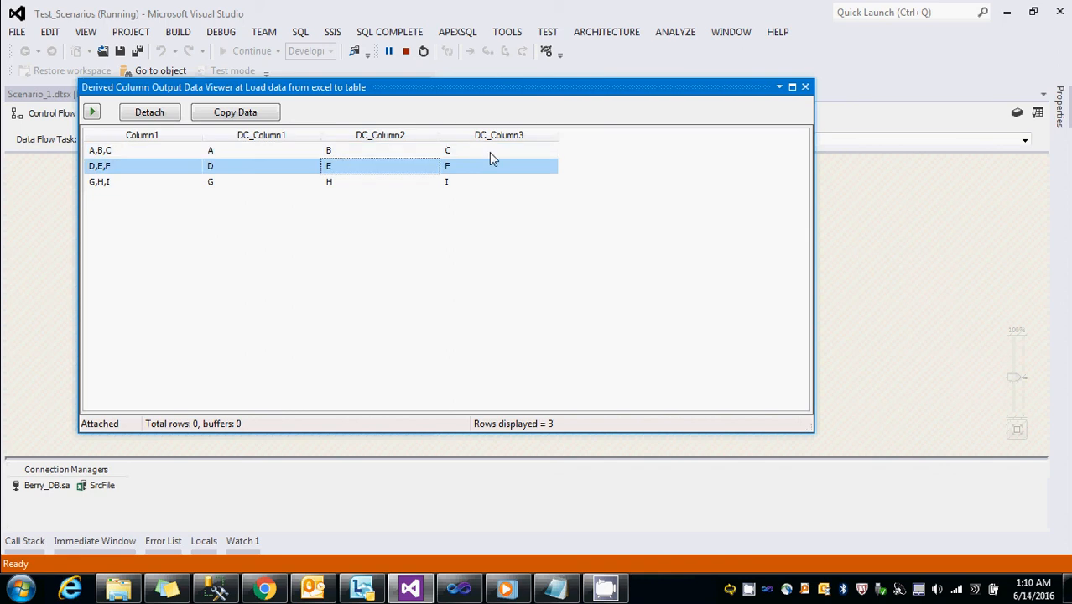
left_click(489, 152)
left_click(254, 173)
left_click(353, 172)
left_click(443, 172)
left_click(258, 184)
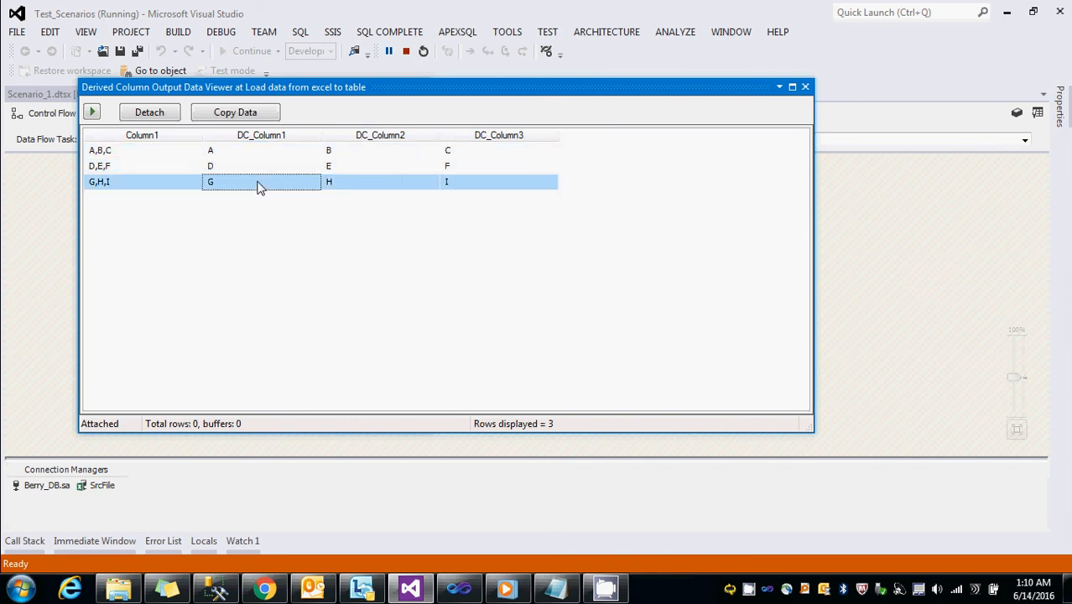
left_click(369, 183)
left_click(466, 183)
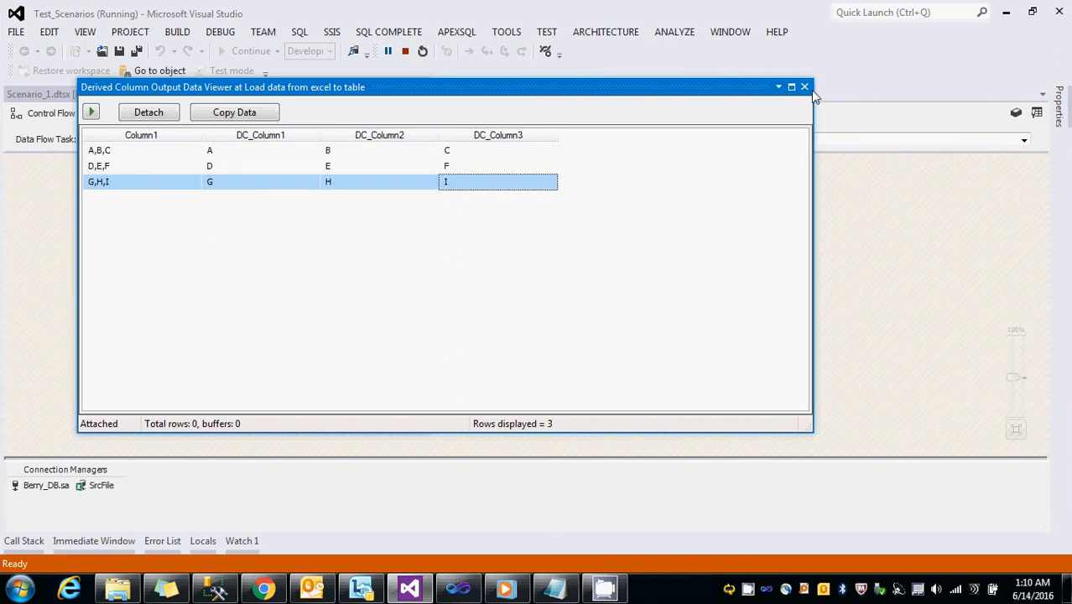
Let the package run finish, then rerun SELECT * FROM dbo.tbl_LoadExcelData in Management Studio and compare the earlier rows with the new ones.
left_click(92, 112)
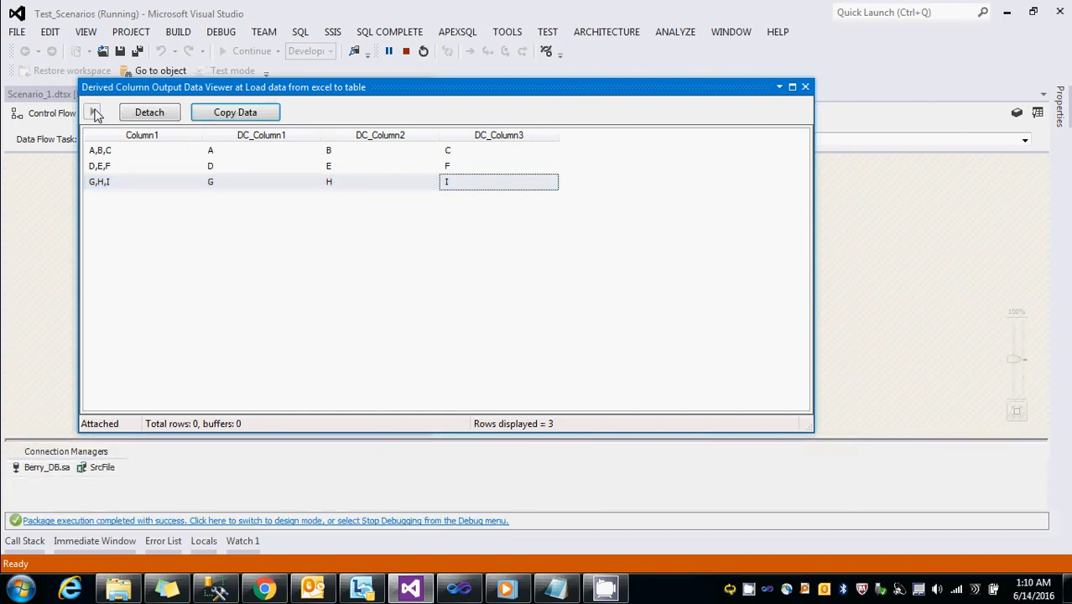
left_click(543, 590)
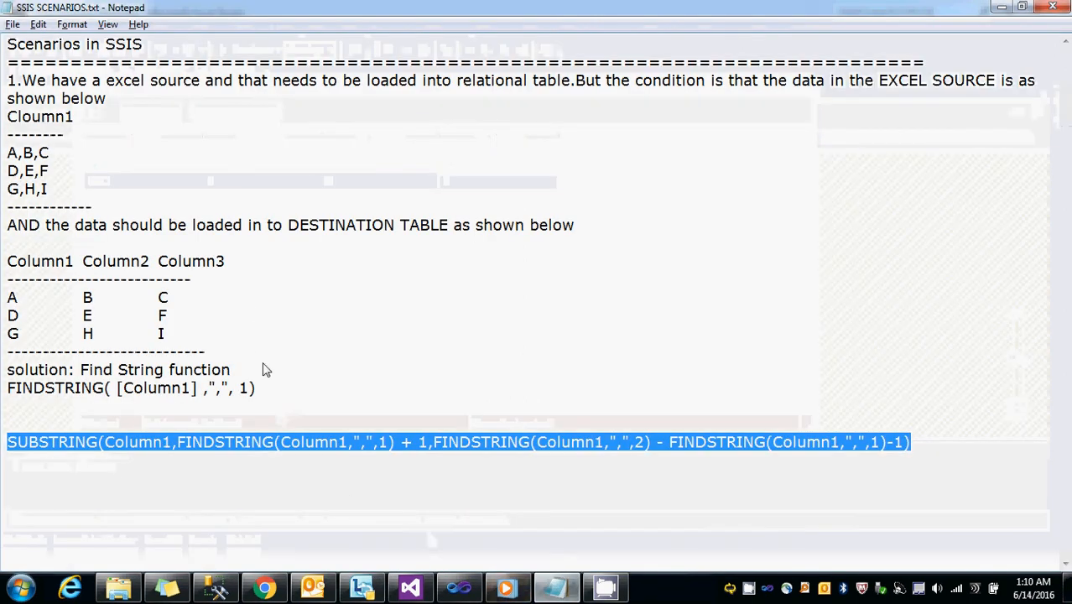
left_click(433, 495)
left_click(216, 591)
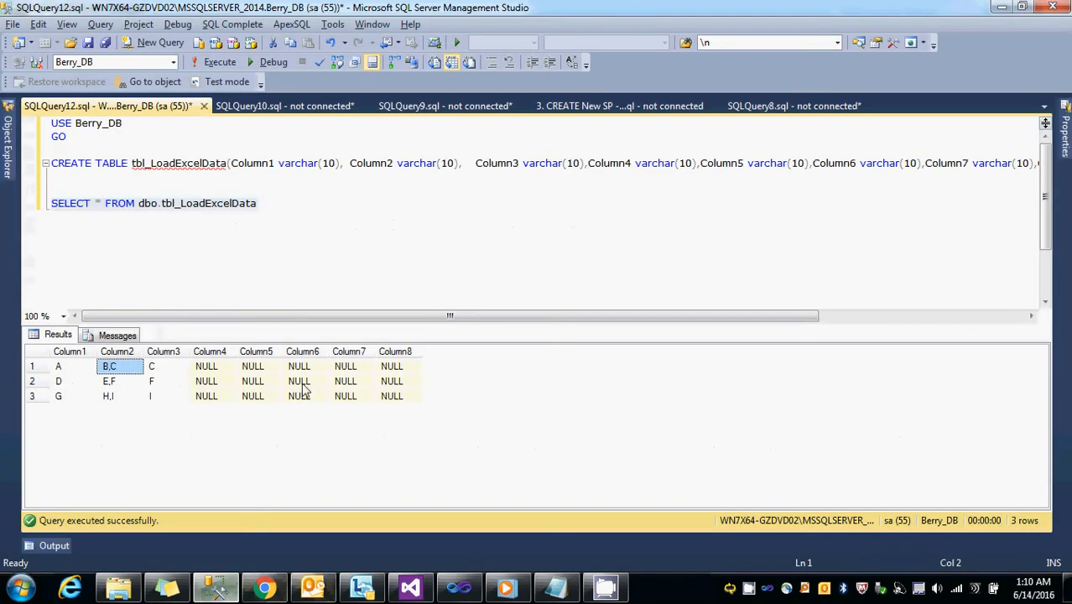
left_click_drag(260, 204, 49, 224)
key("F5")
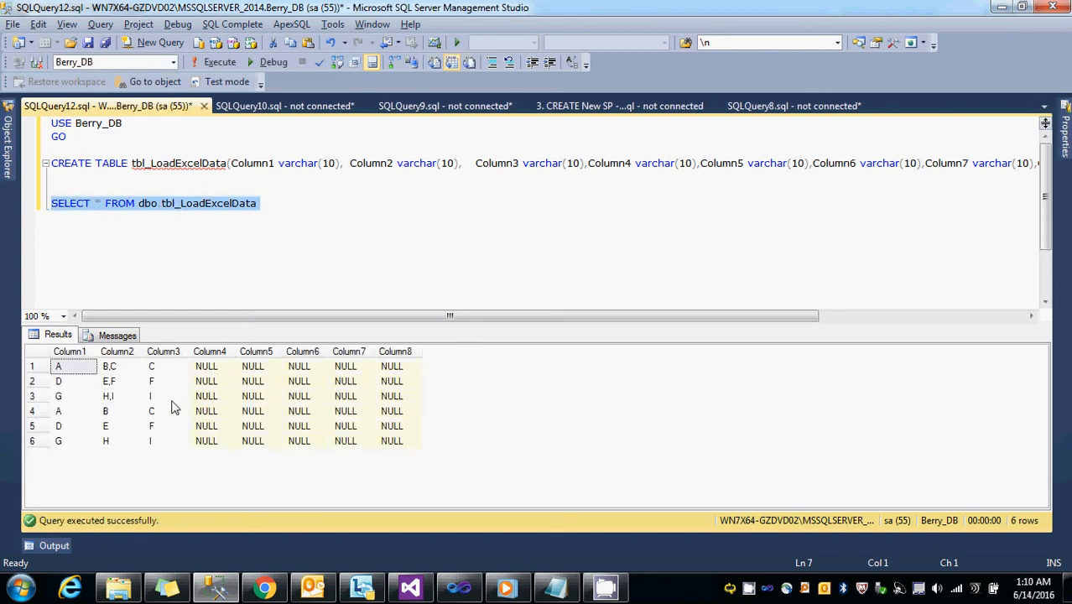
left_click_drag(171, 399, 55, 366)
left_click_drag(67, 411, 160, 444)
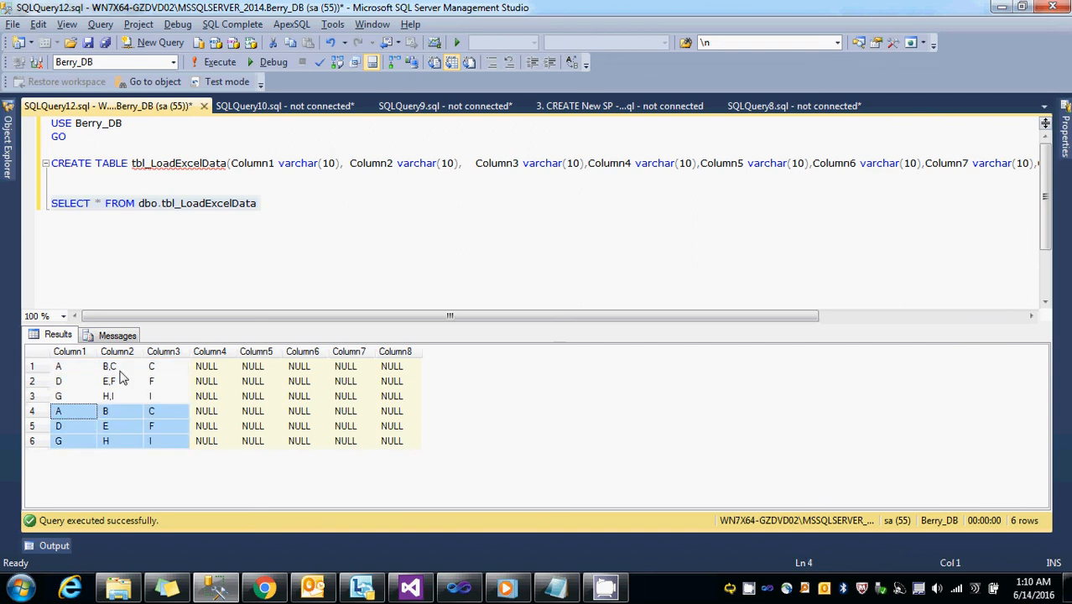
In the Notepad scenario file, remove the blank lines between the FINDSTRING line and the SUBSTRING expression.
left_click(555, 587)
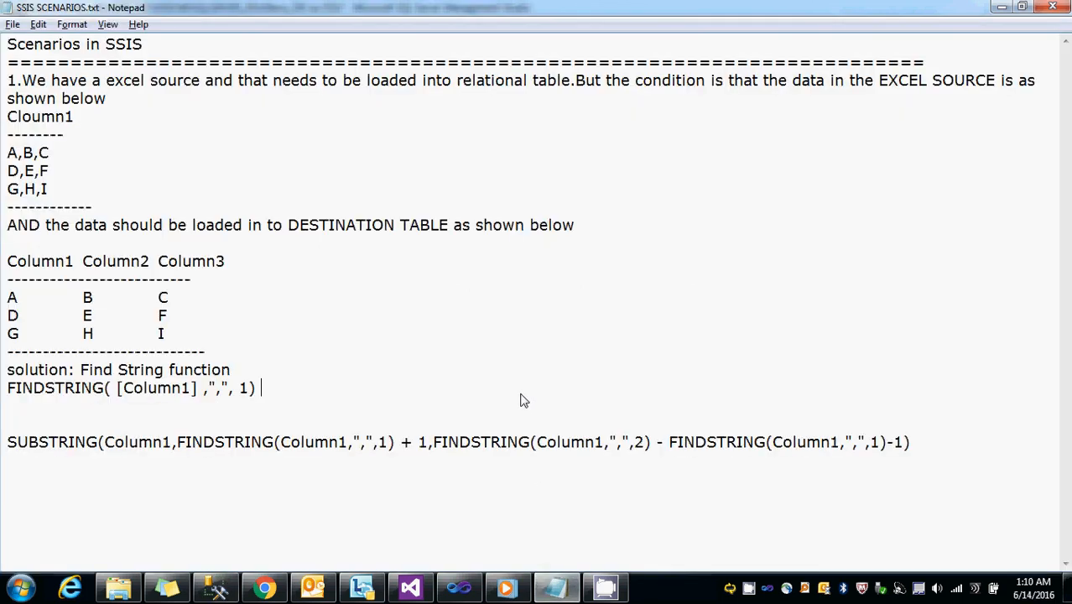
left_click(236, 408)
key("Delete")
key("Delete")
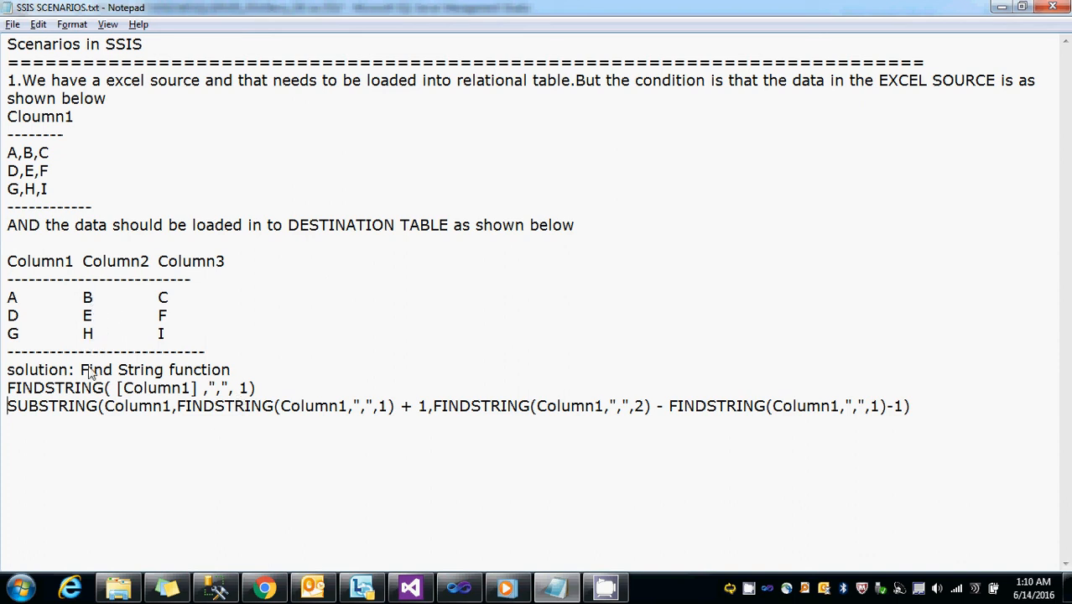
Switch to Visual Studio, close both data viewers and stop the package's debugging session.
left_click(409, 587)
left_click(803, 87)
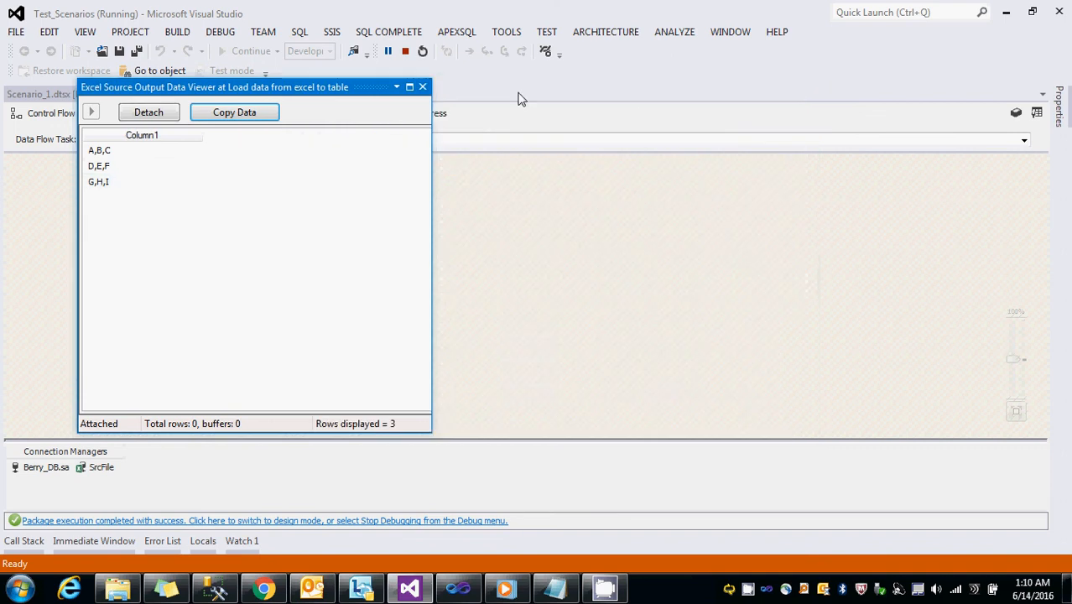
left_click(417, 84)
left_click(405, 51)
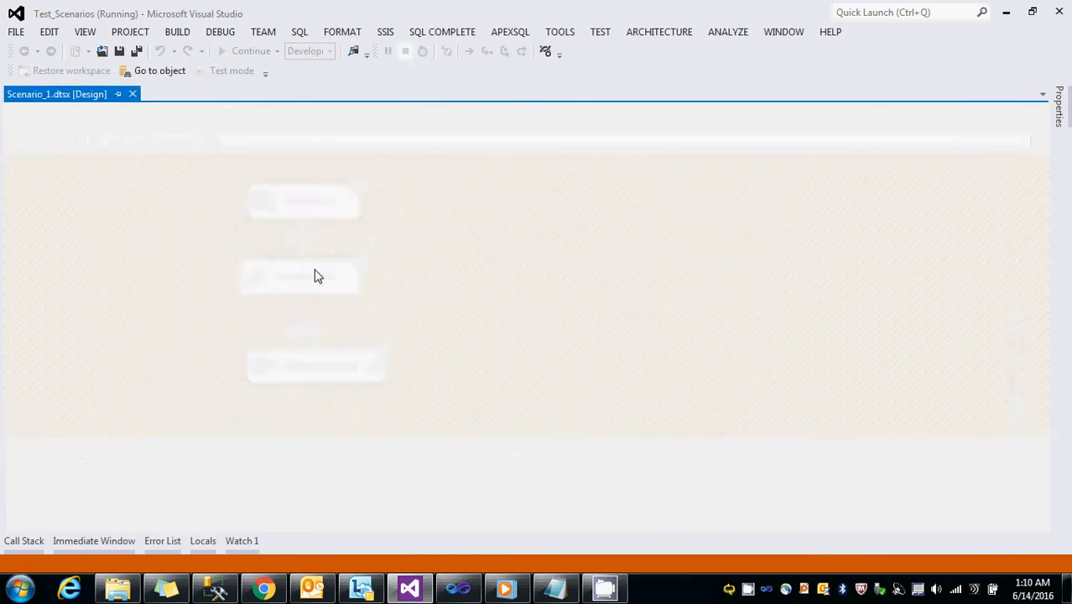
Copy the DC_Column3 expression from the Derived Column transformation onto a new line below the SUBSTRING expression in Notepad.
left_click(271, 282)
double_click(270, 282)
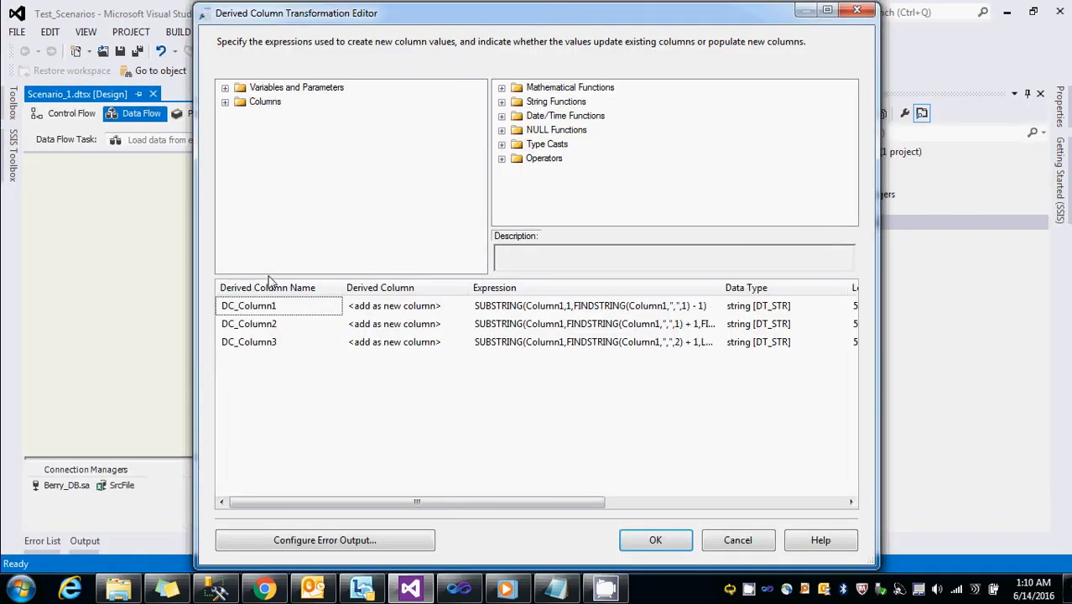
left_click(559, 345)
double_click(557, 346)
key("ctrl+a")
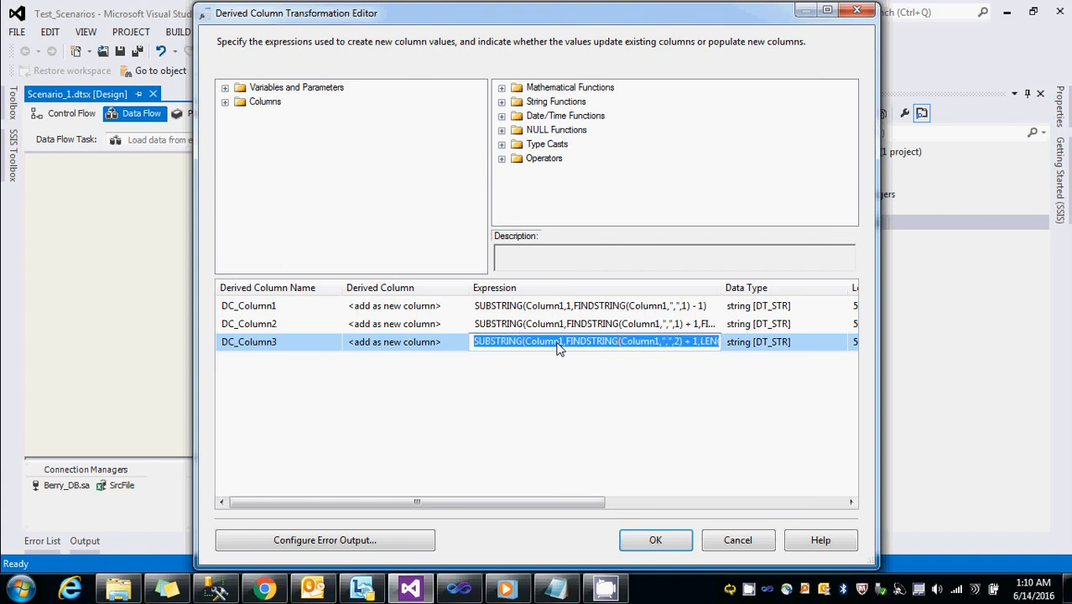
key("alt+Tab")
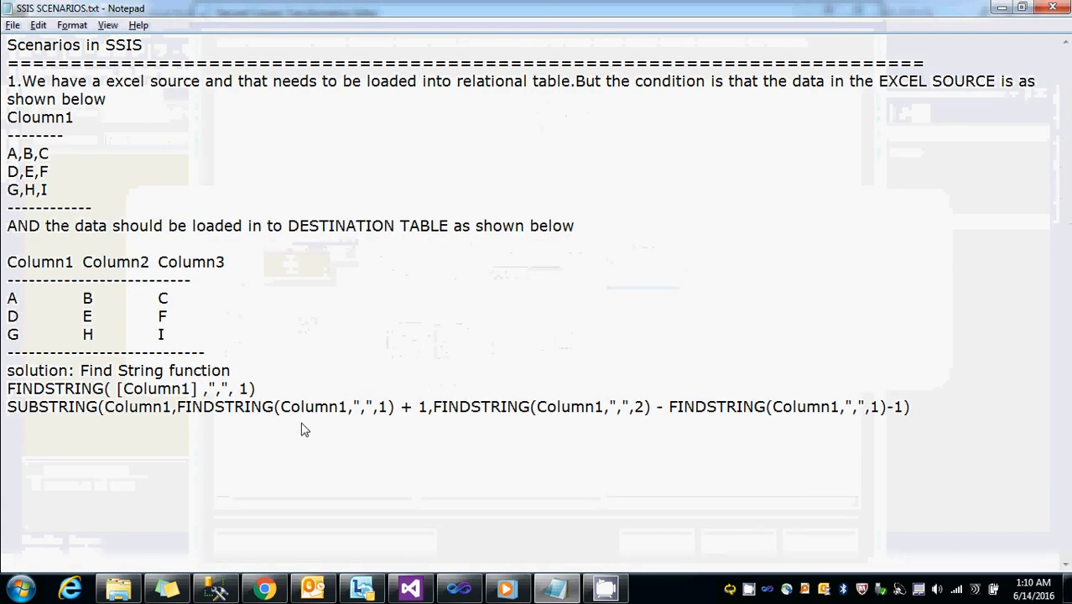
left_click(931, 410)
key("Return")
type("SUBSTRING(Column1,FINDSTRING(Column1,\",\",2) + 1,LEN(Column1))")
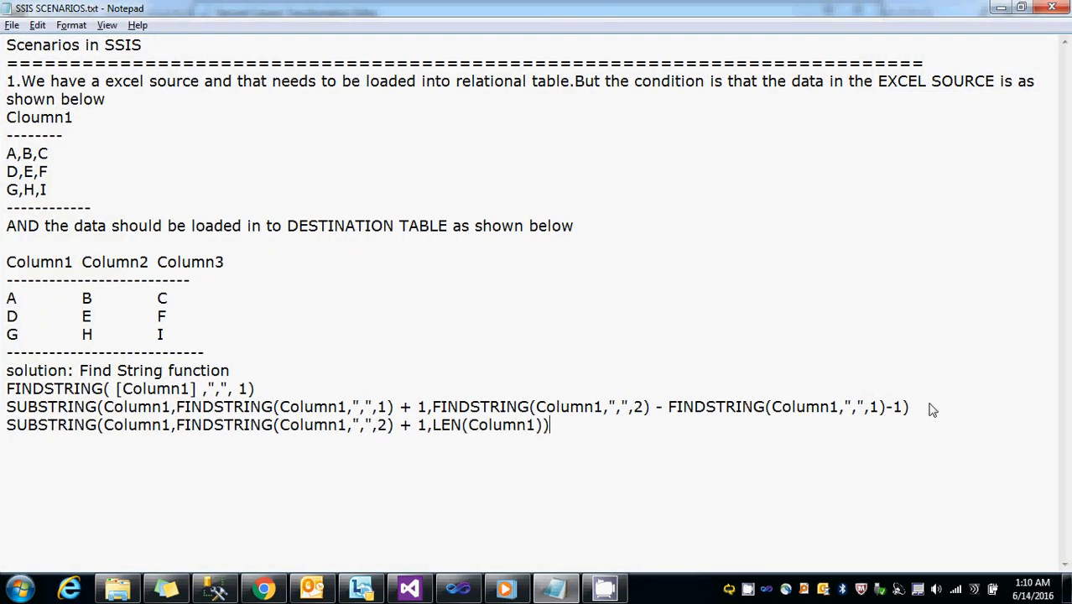
Review the FINDSTRING and two SUBSTRING expressions in Notepad against the sample source value A,B,C.
left_click_drag(617, 440, 3, 426)
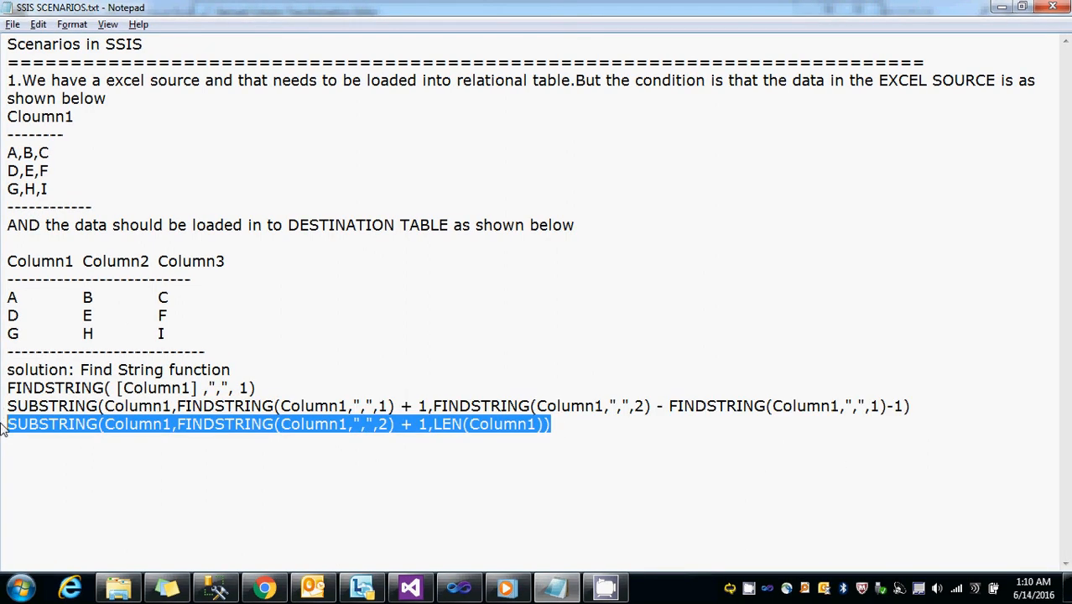
left_click(507, 475)
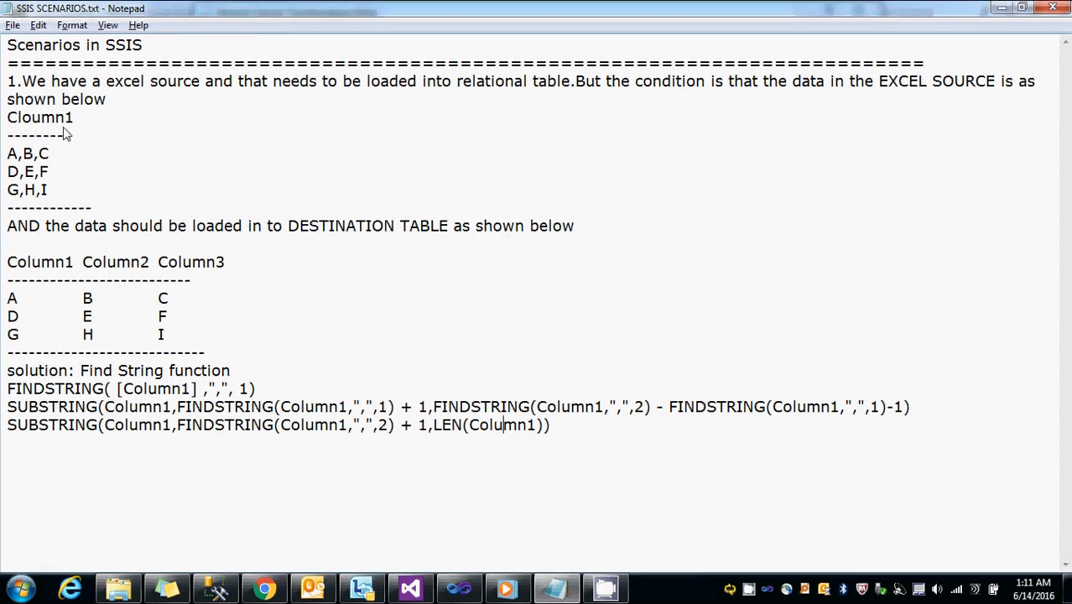
double_click(11, 154)
left_click(15, 160)
double_click(15, 160)
left_click(15, 160)
left_click_drag(6, 388, 552, 446)
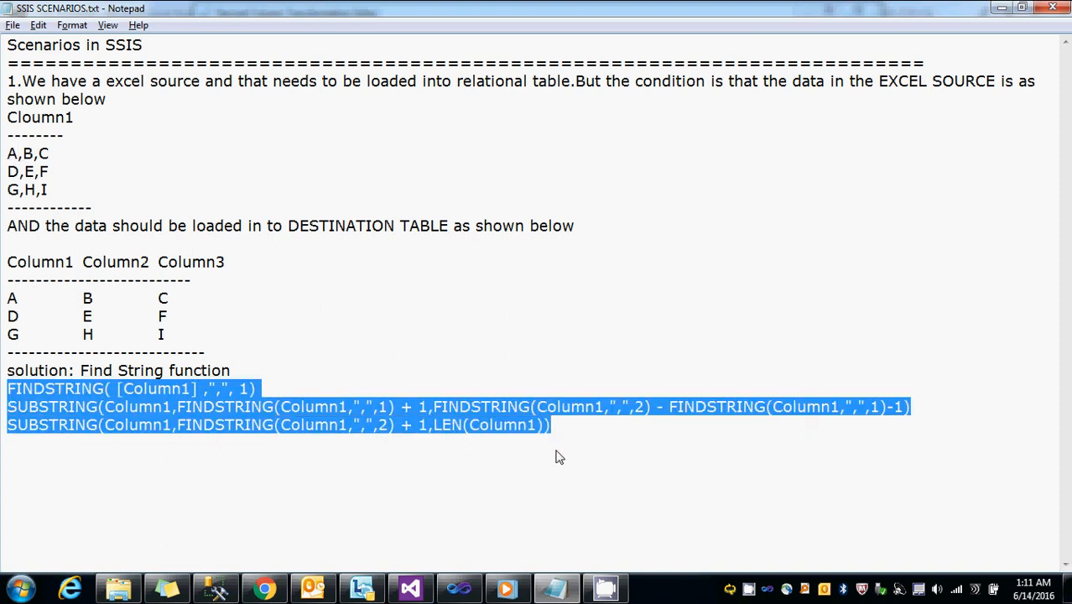
left_click(581, 435)
left_click_drag(581, 435, 4, 392)
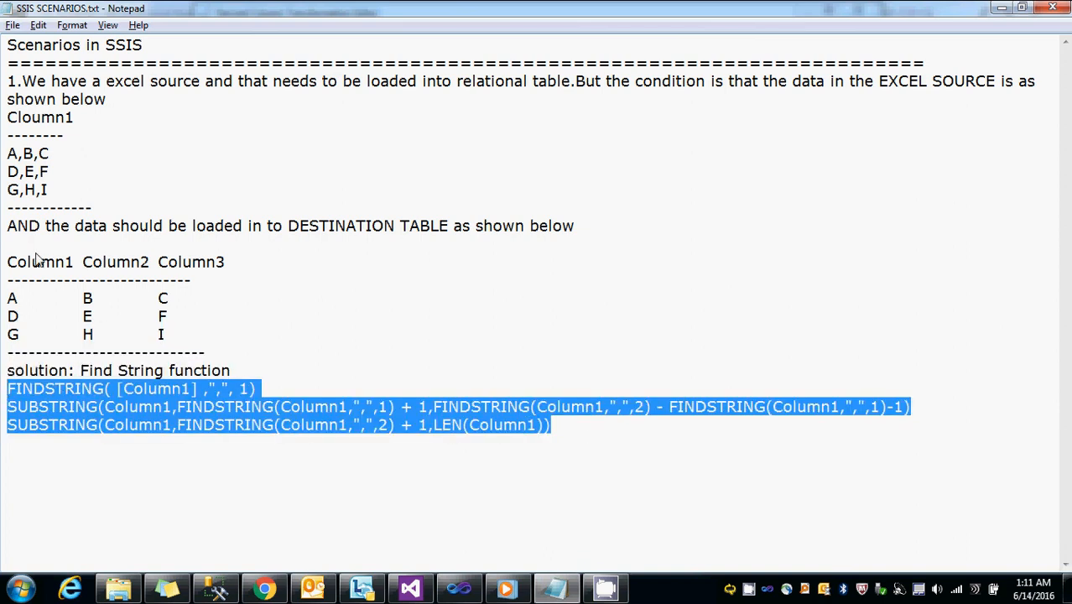